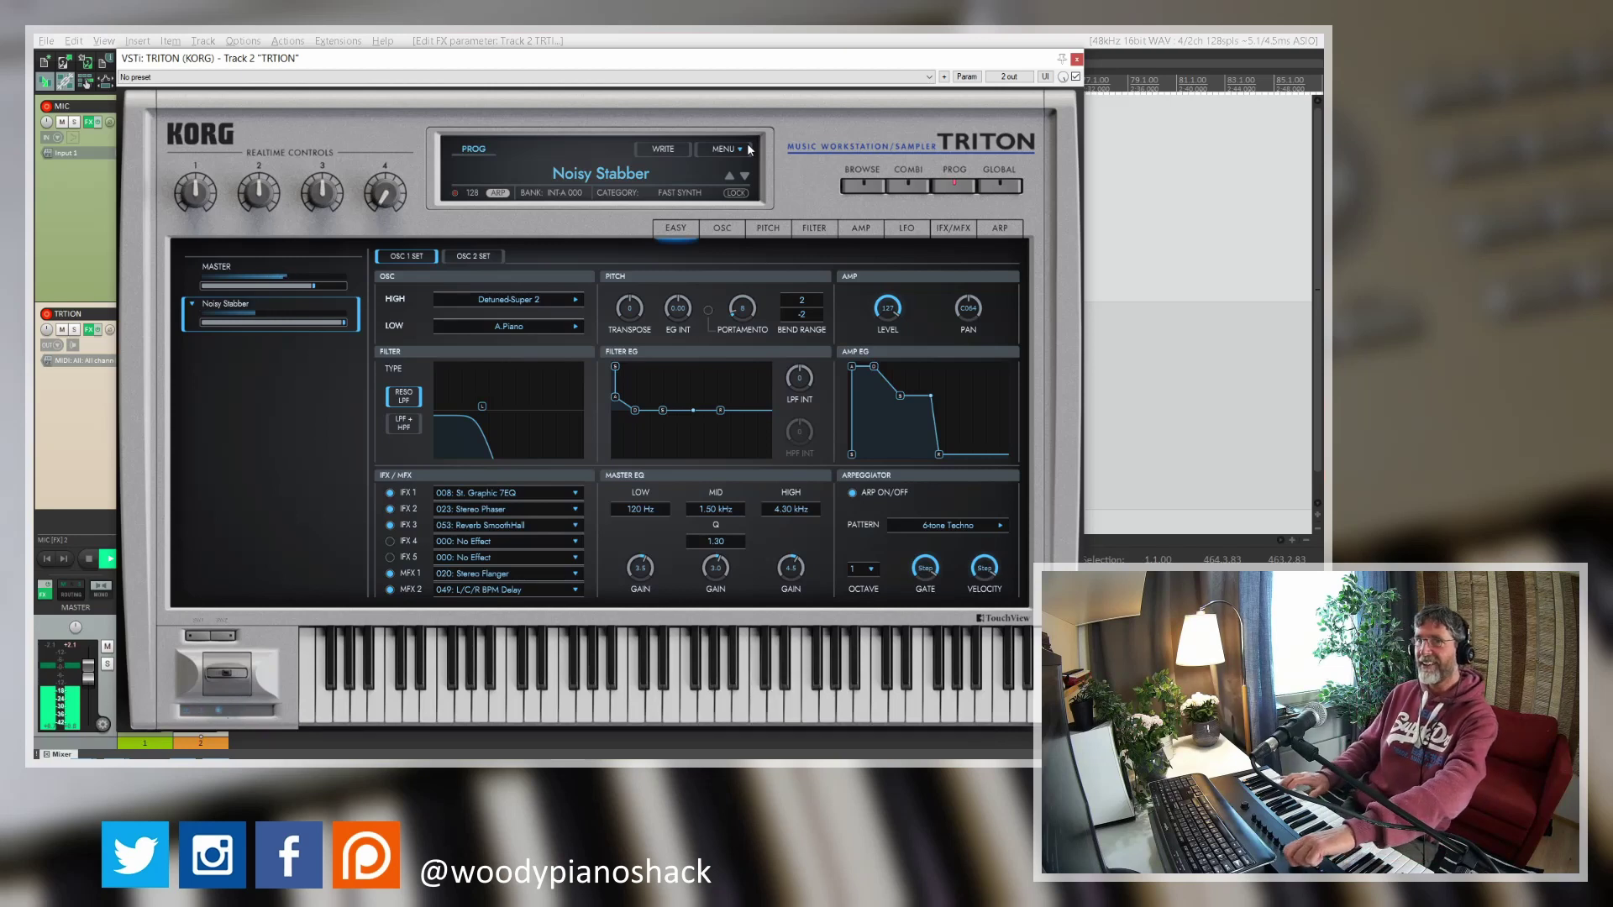
- Compare the neighbouring Noisy Stabber and Acoustic Piano programs by switching back and forth between them
{"action": "left_click", "coordinate": [745, 177]}
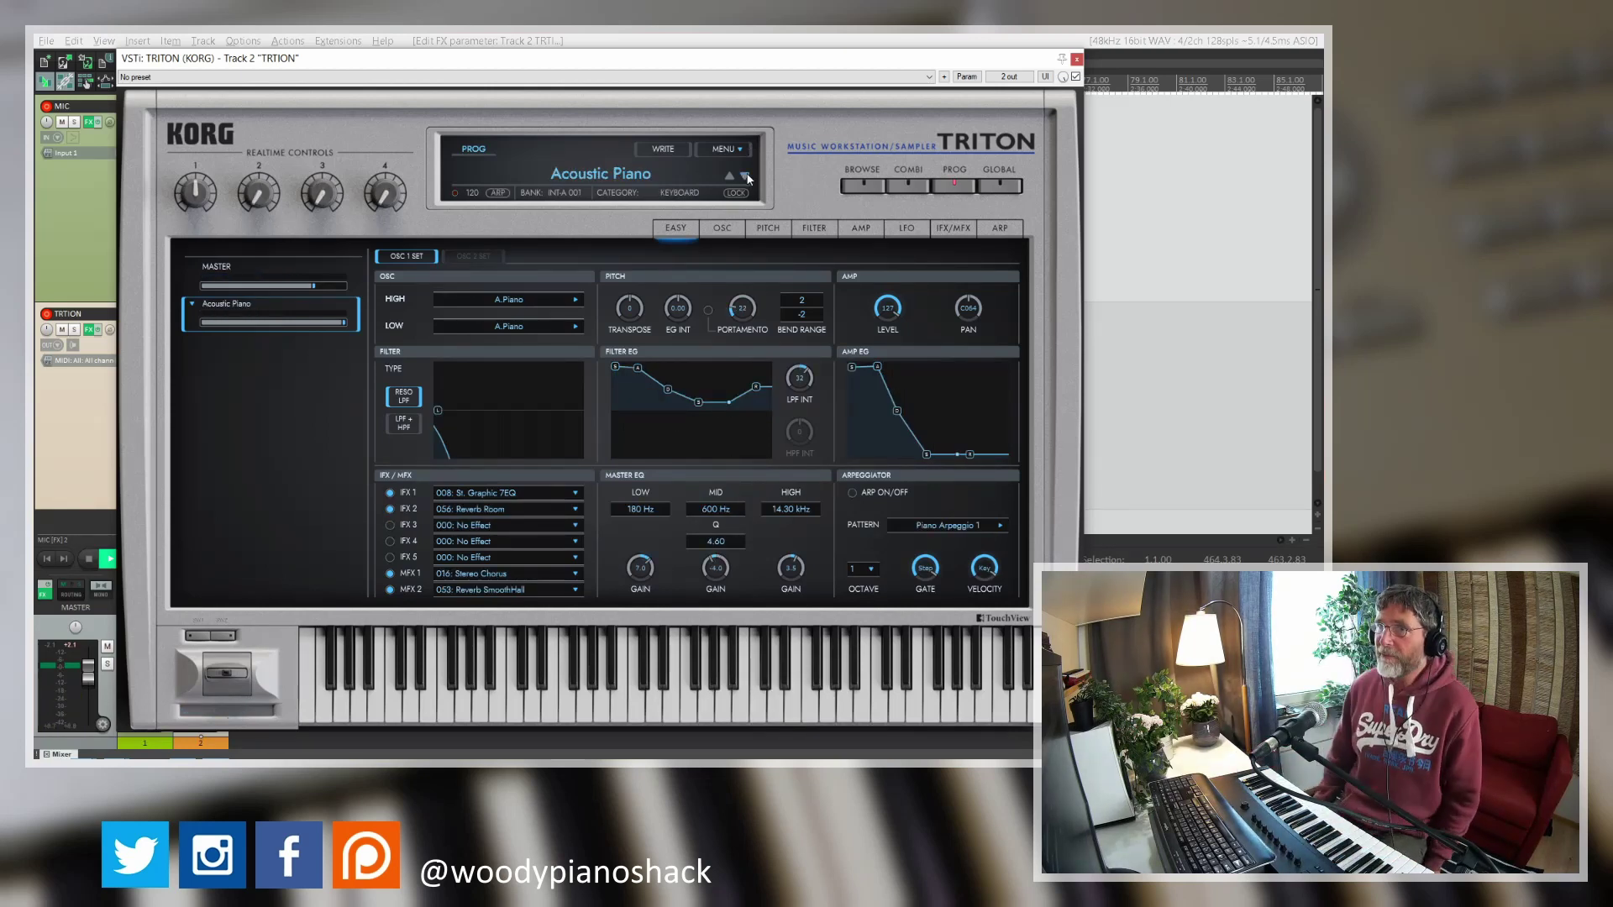
{"action": "left_click", "coordinate": [731, 177]}
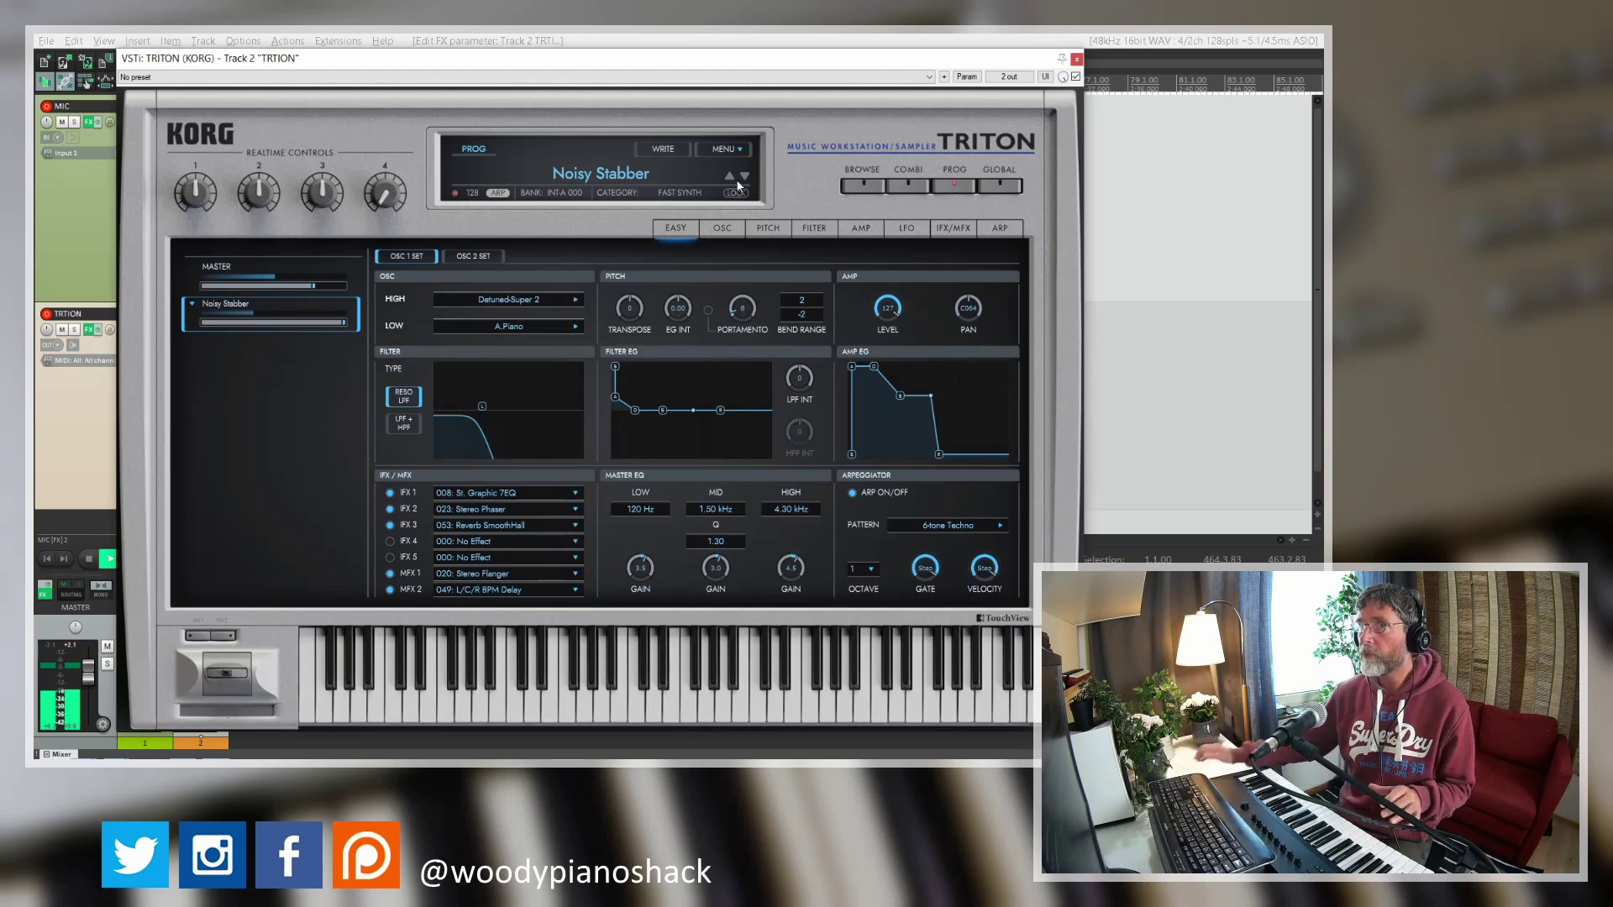
{"action": "left_click", "coordinate": [744, 177]}
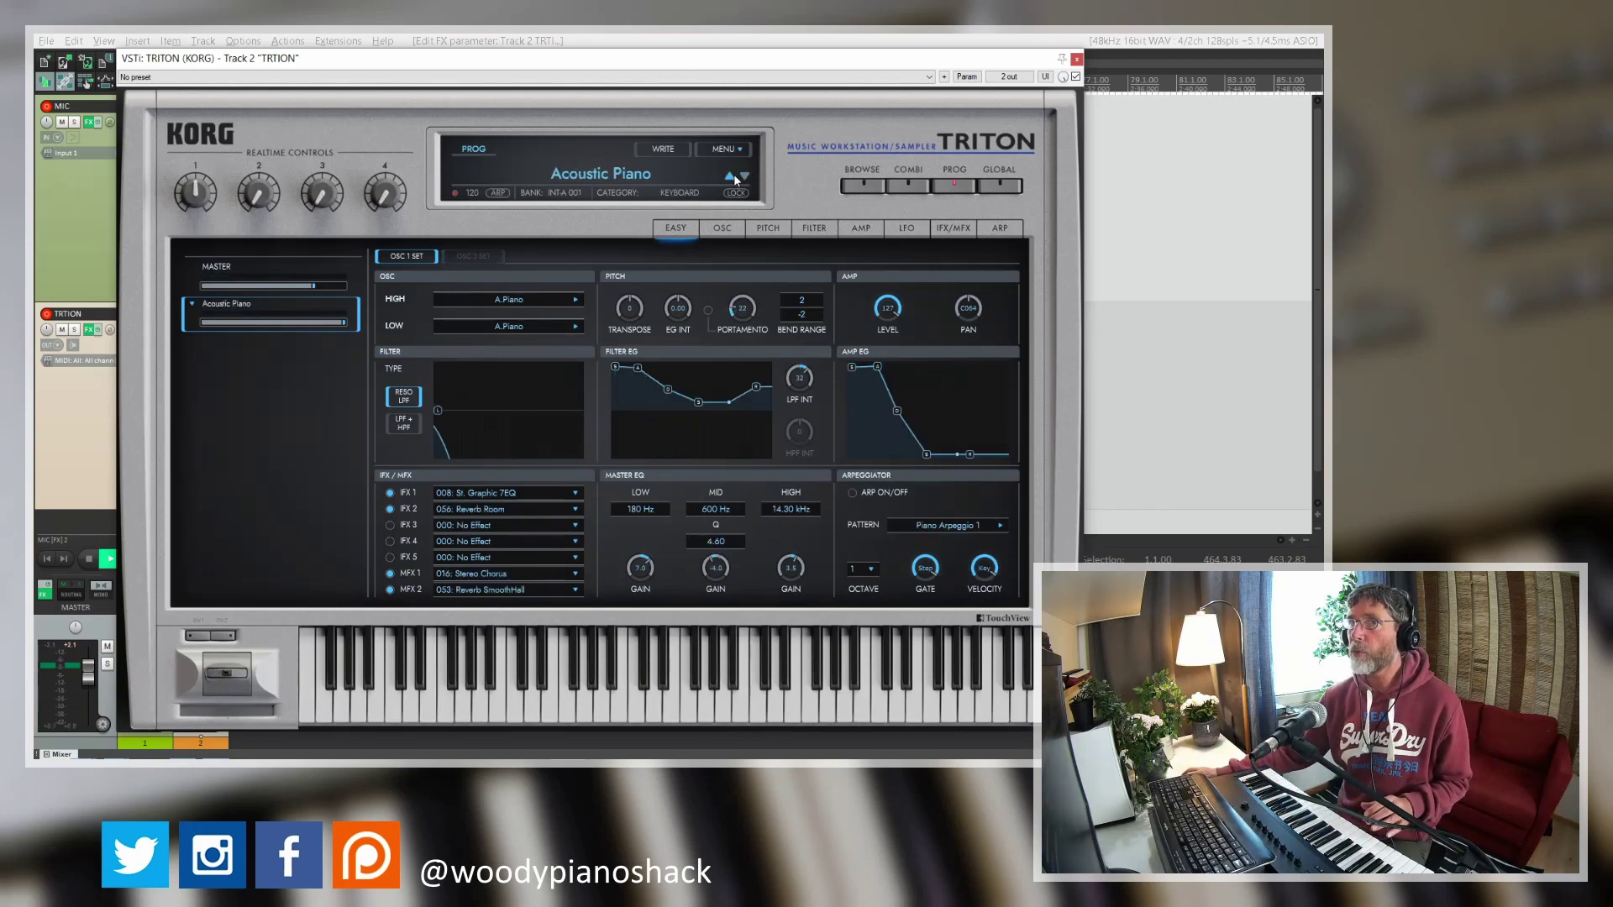
{"action": "left_click", "coordinate": [732, 177]}
- Look over the synth's global settings and the available screen sizes without changing any of them
{"action": "left_click", "coordinate": [999, 185]}
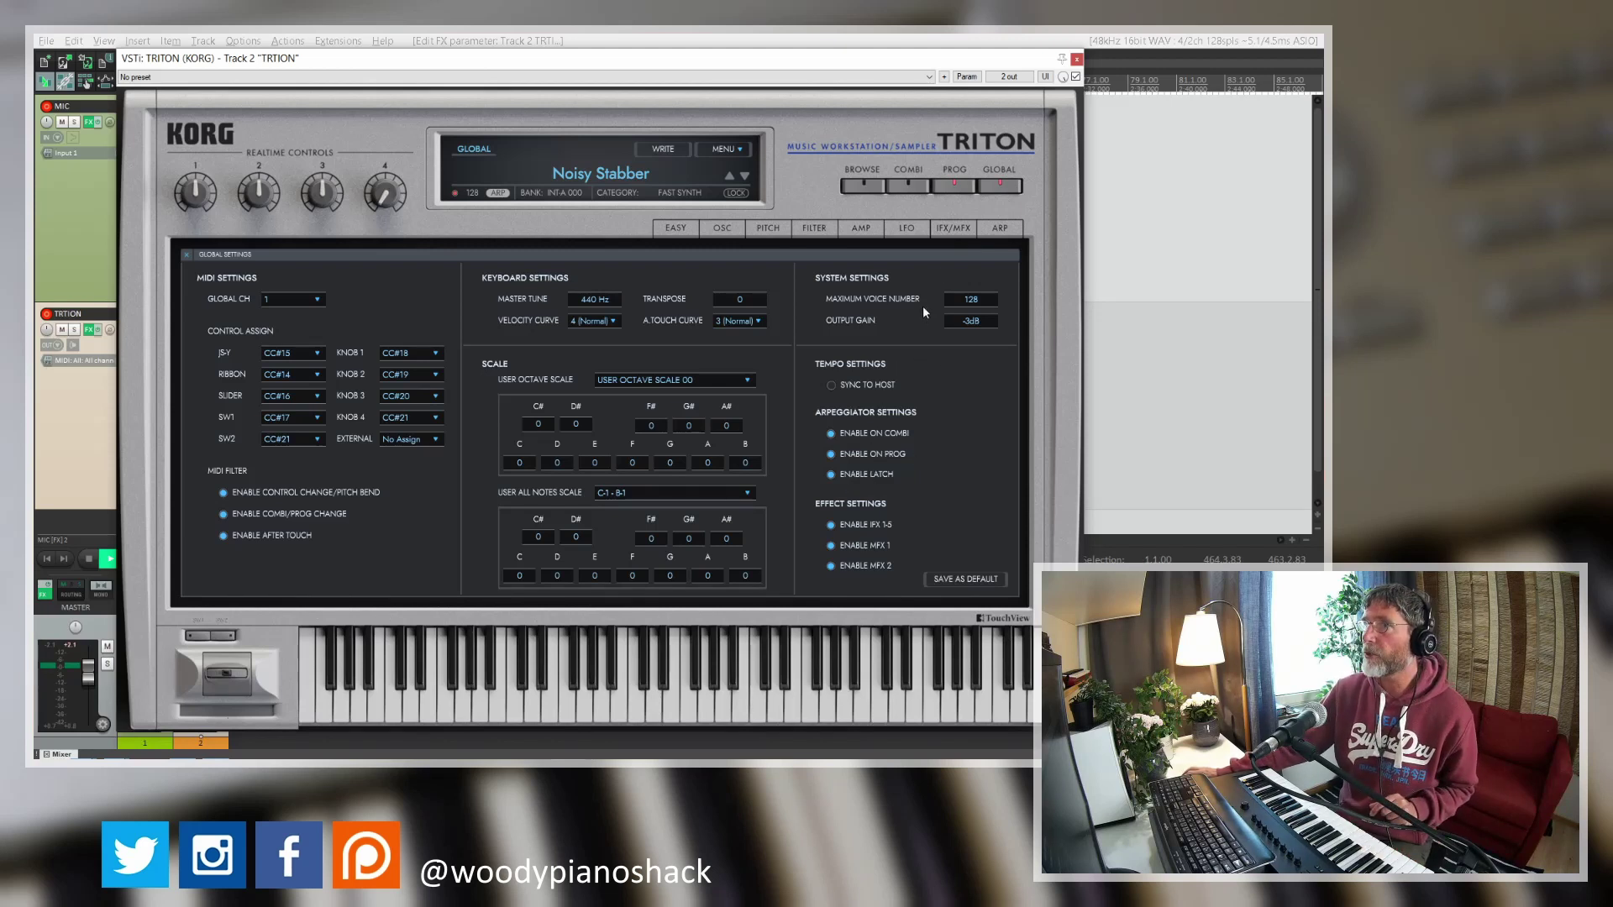
{"action": "left_click", "coordinate": [724, 149]}
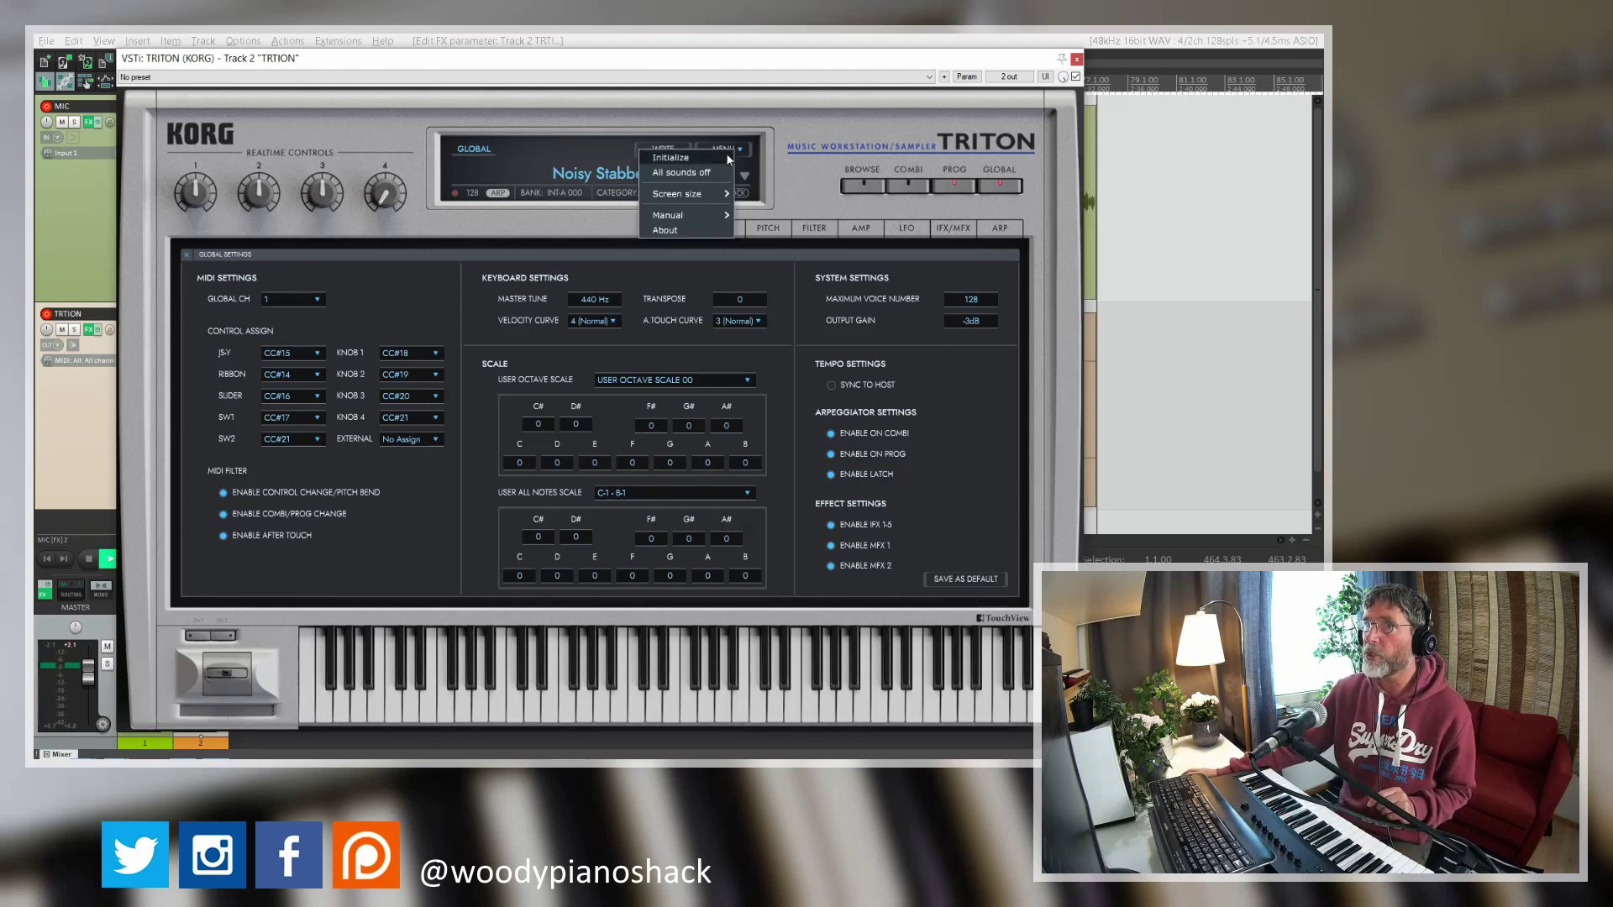
{"action": "mouse_move", "coordinate": [709, 193]}
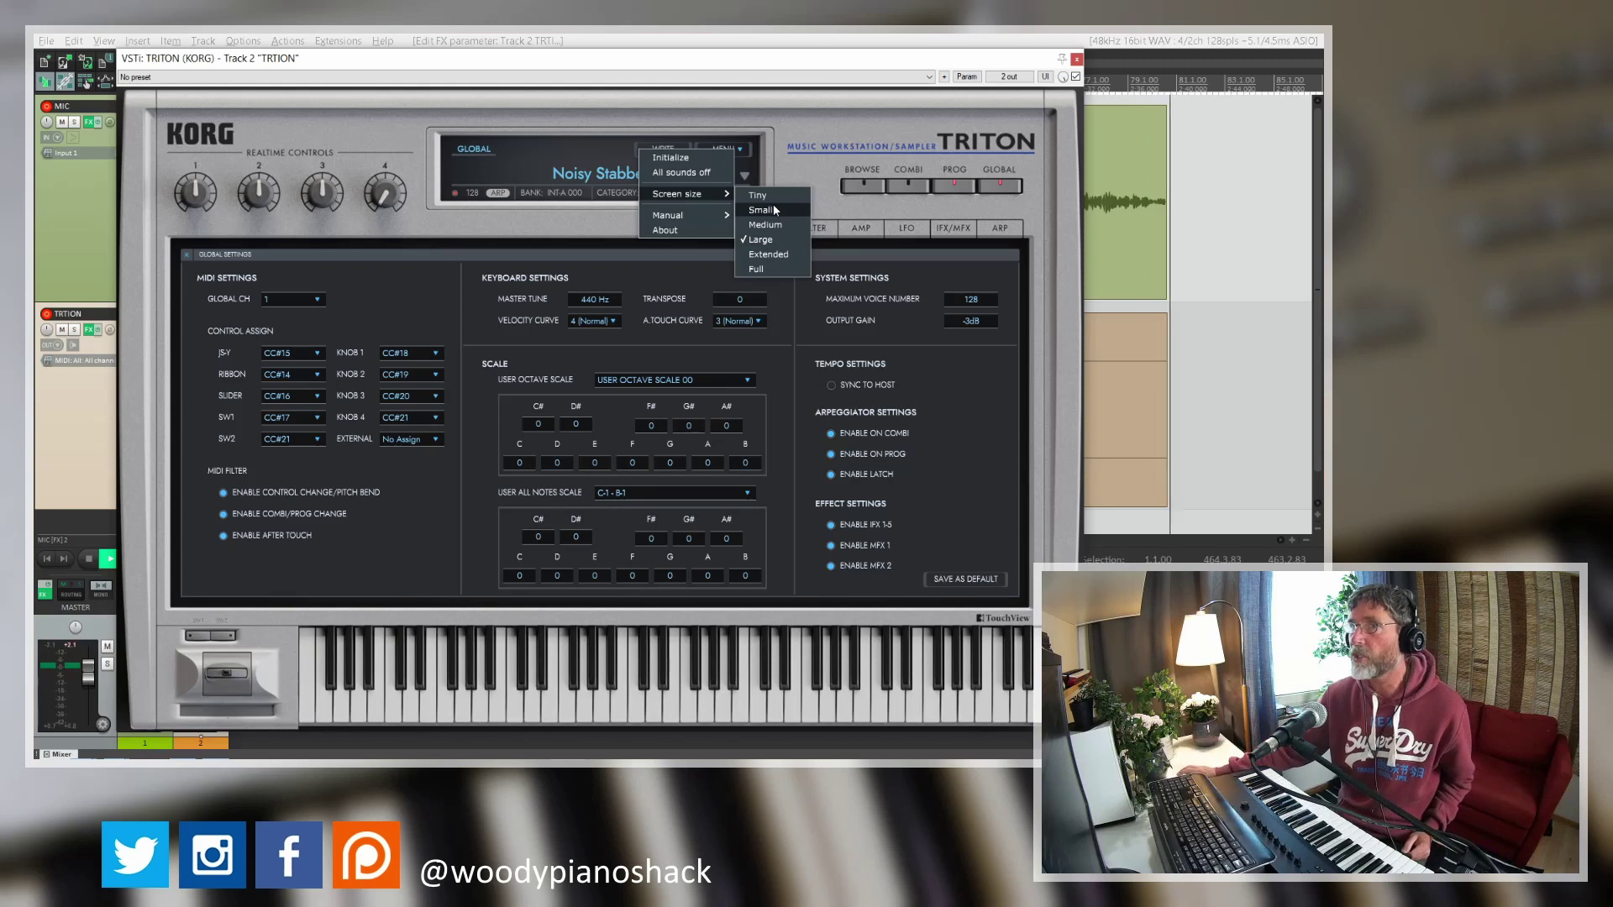
{"action": "left_click", "coordinate": [850, 63]}
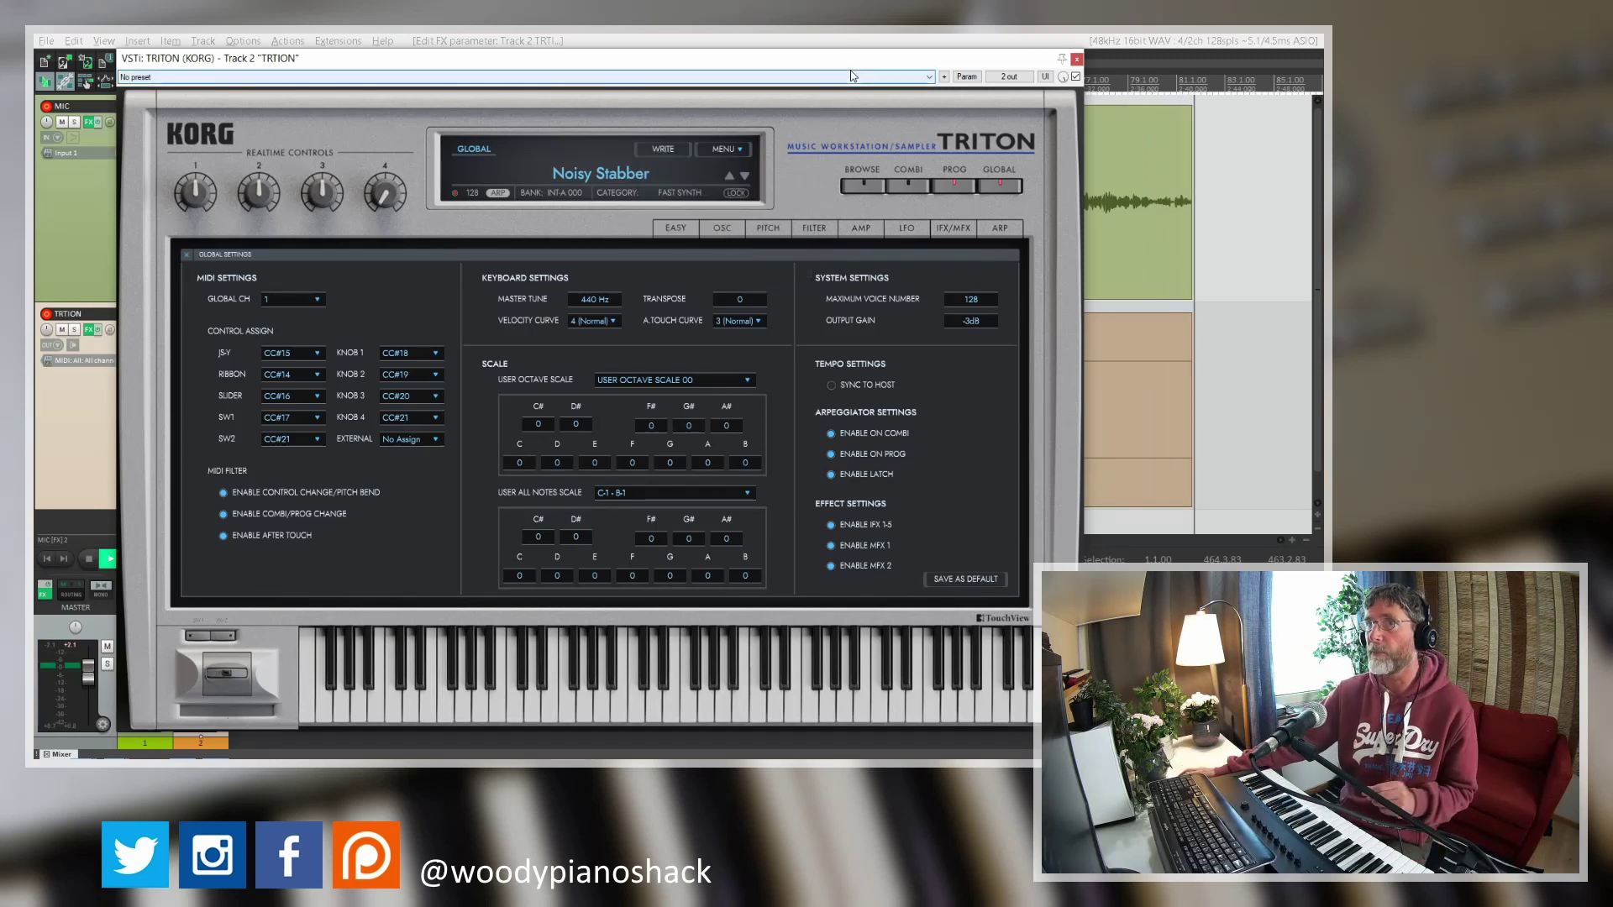
- Return to program mode and load the Acoustic Piano program
{"action": "left_click", "coordinate": [953, 194]}
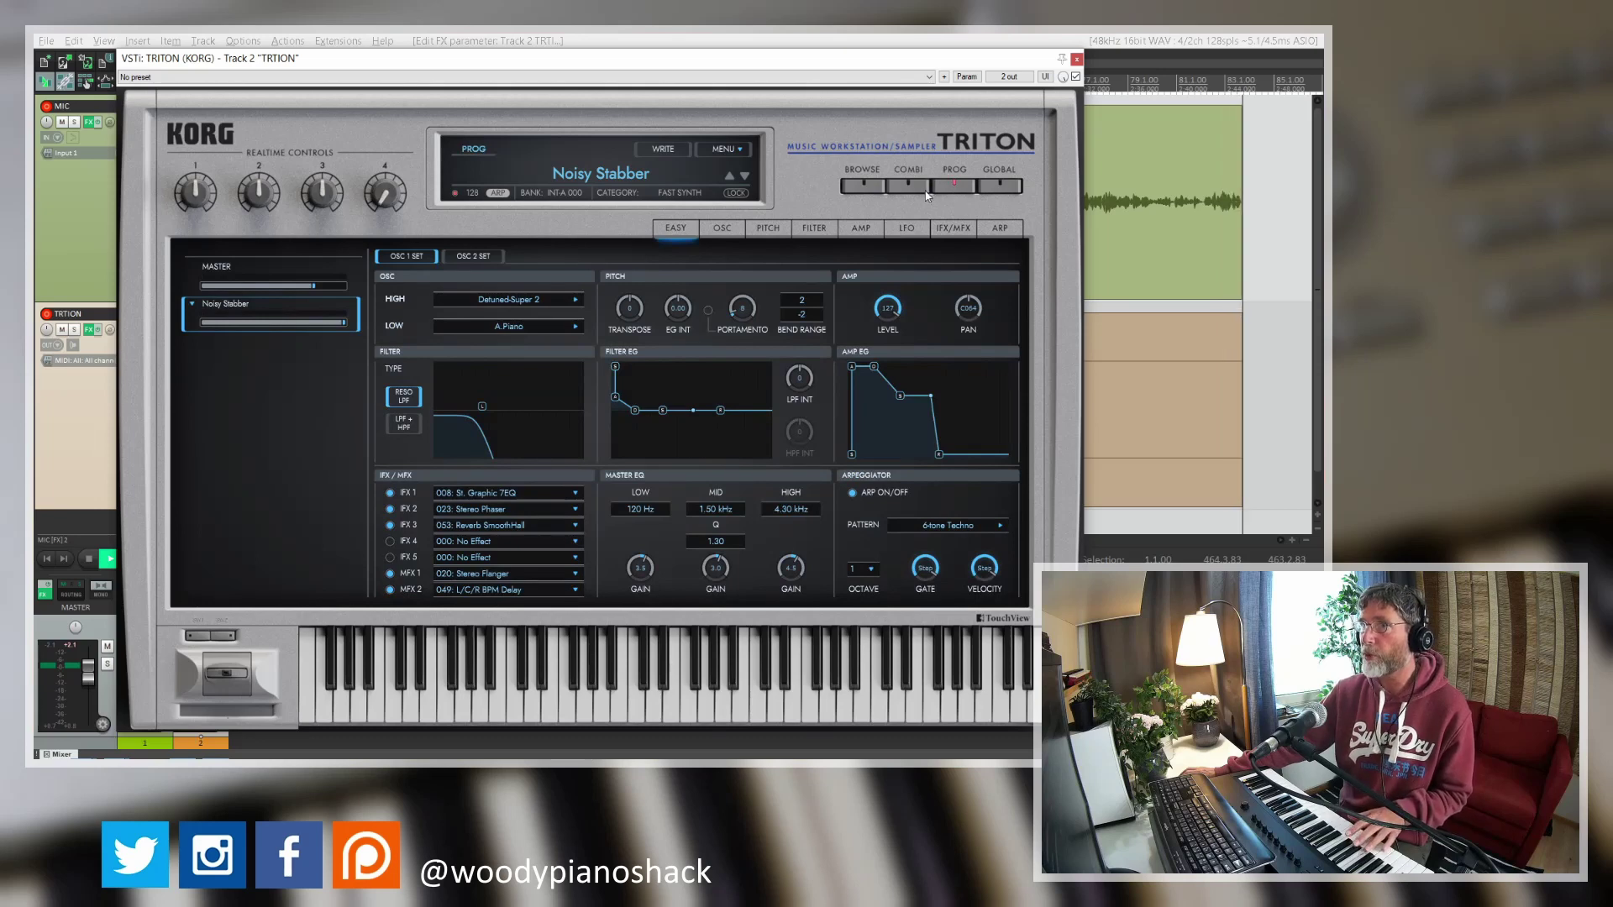
{"action": "left_click", "coordinate": [744, 176]}
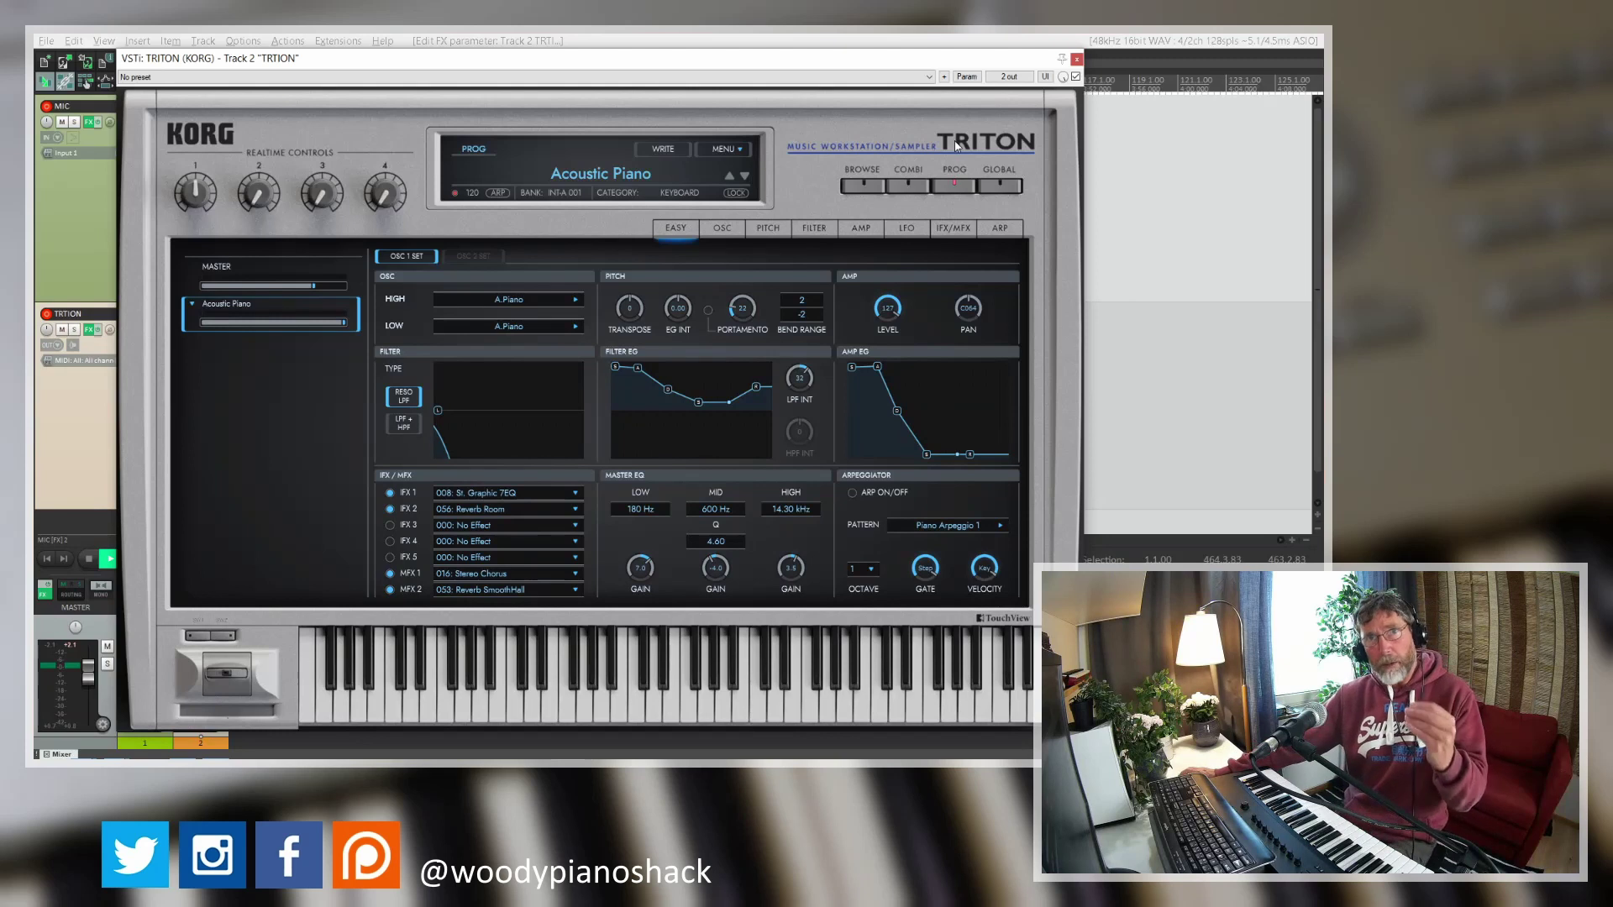
- Switch to combi mode and filter the combi browser by the Motion Synth category
{"action": "left_click", "coordinate": [916, 190]}
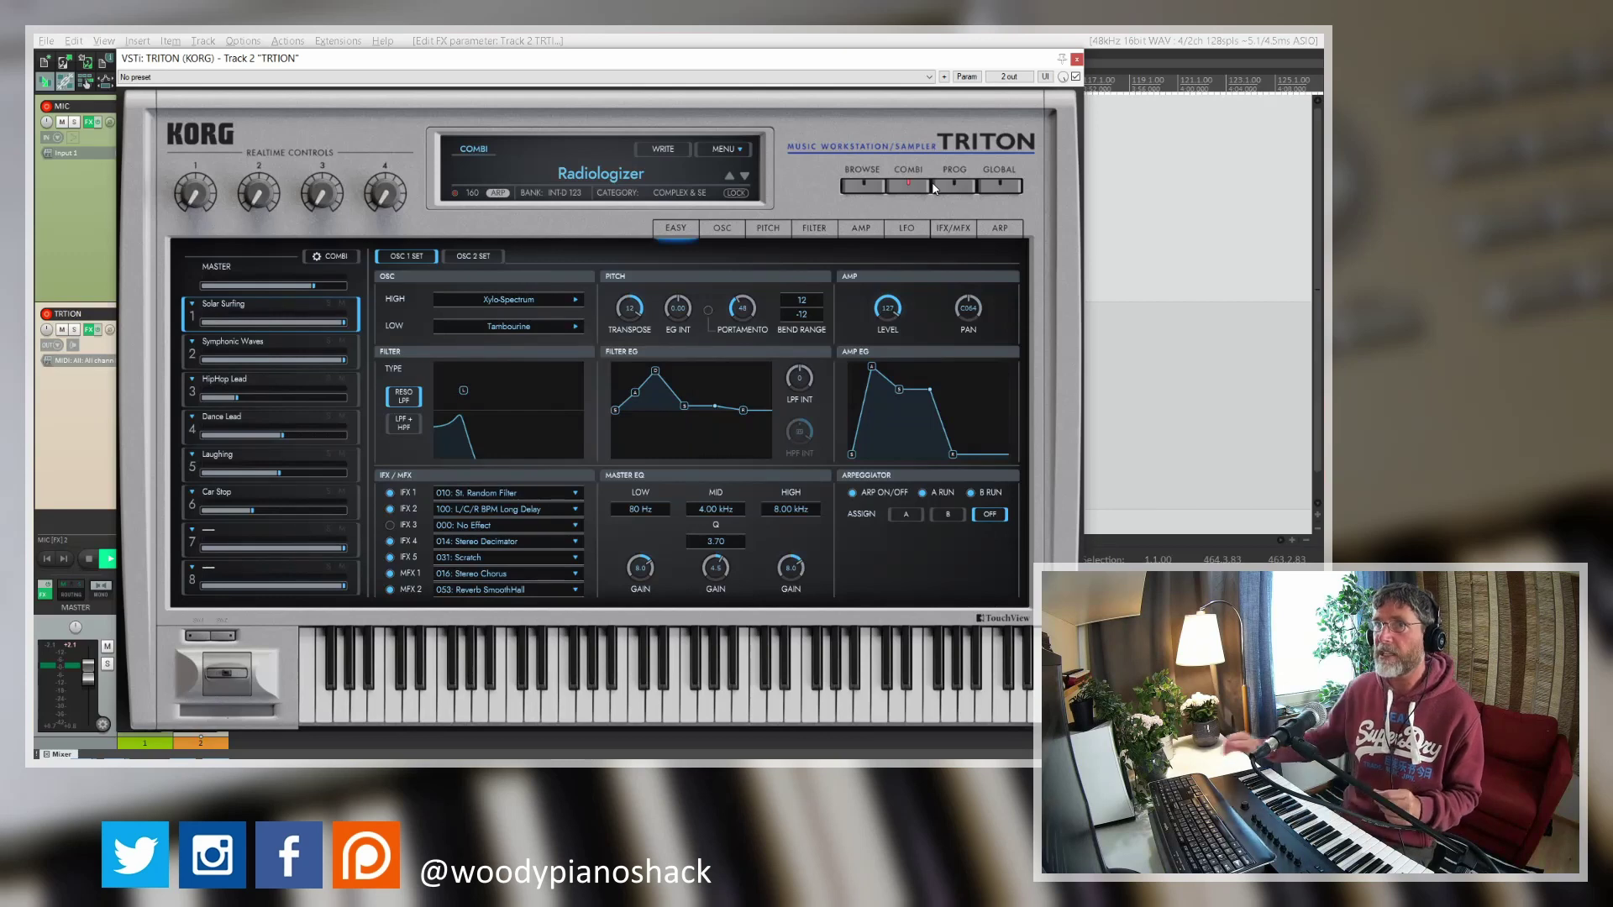
{"action": "left_click", "coordinate": [857, 188]}
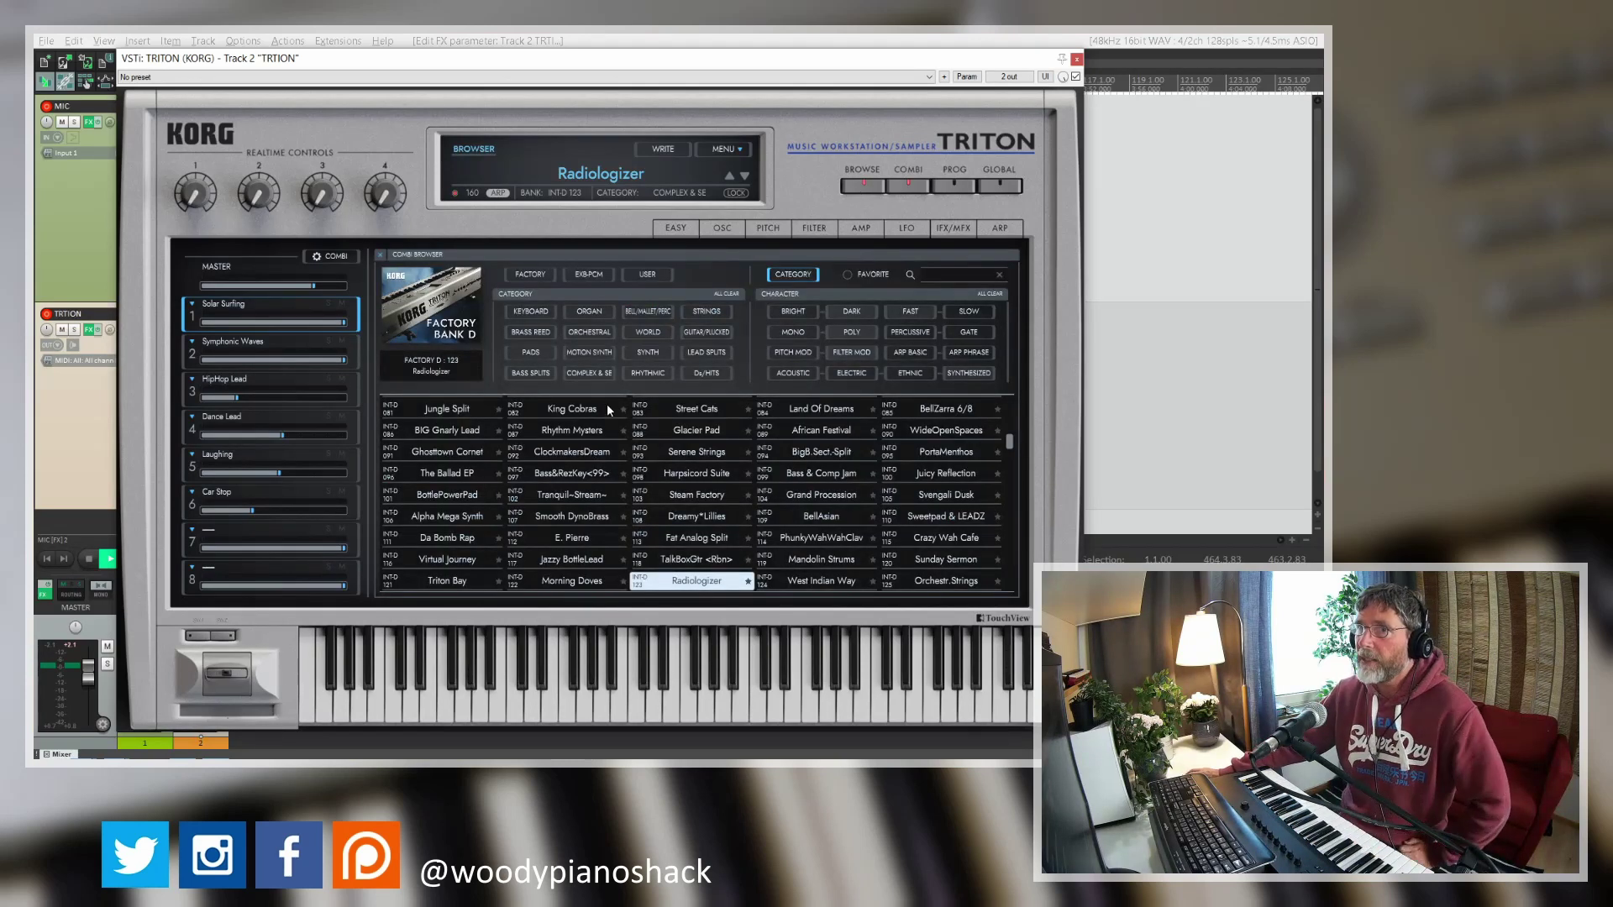
{"action": "left_click", "coordinate": [600, 355]}
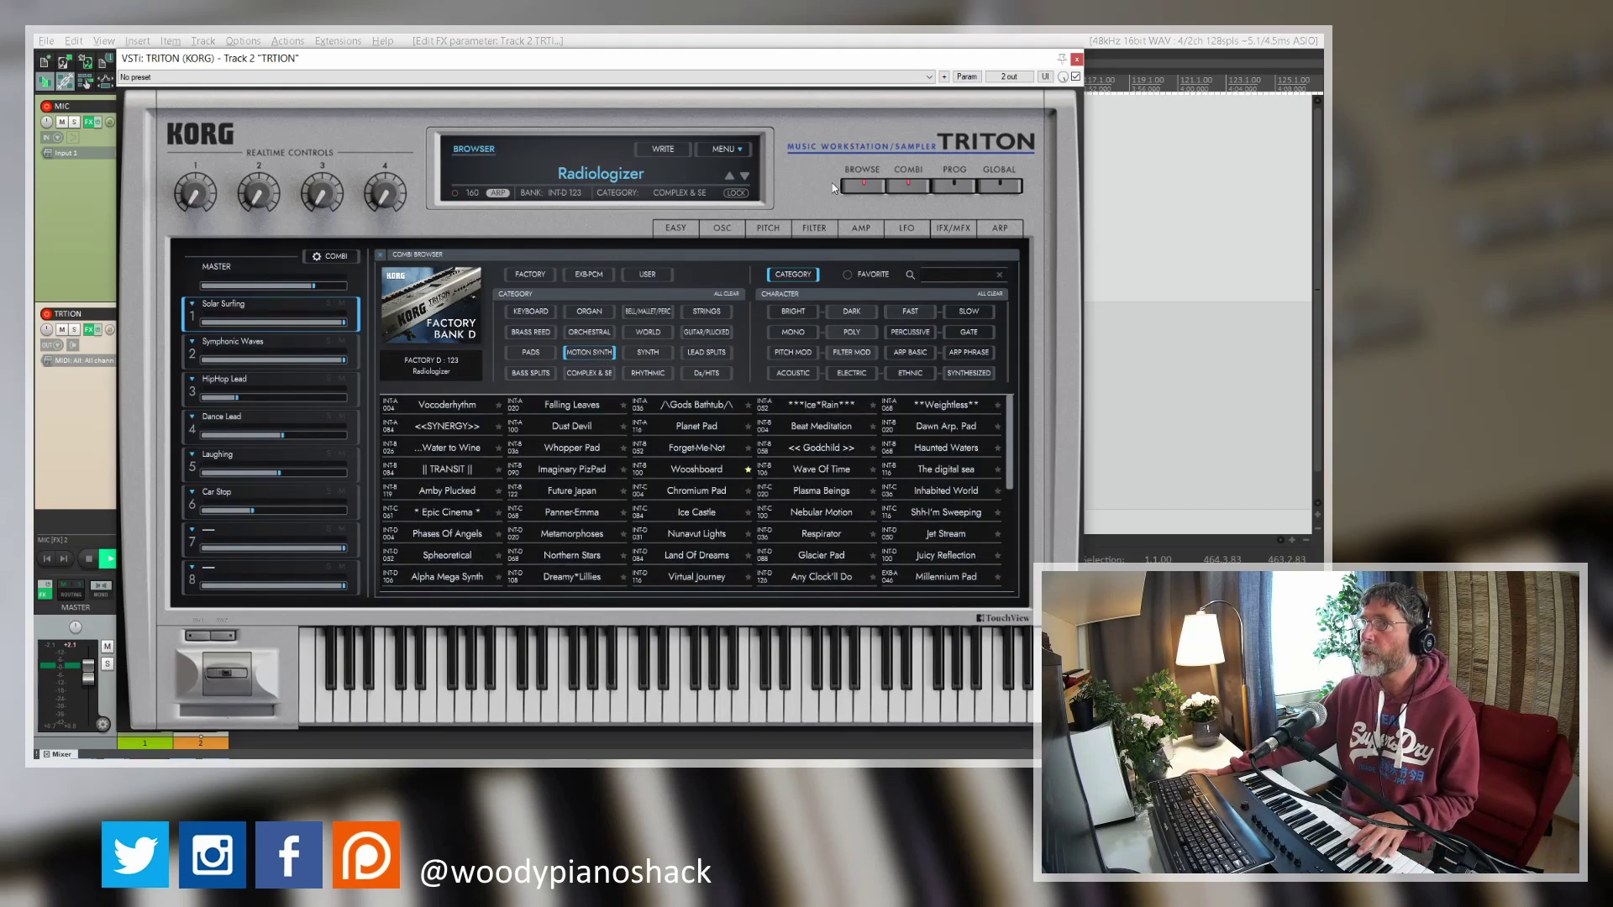
- Audition the Motion Synth combis ...Water to Wine, Whopper Pad, Imaginary PizPad, Wooshboard and the one following it
{"action": "left_click", "coordinate": [463, 448]}
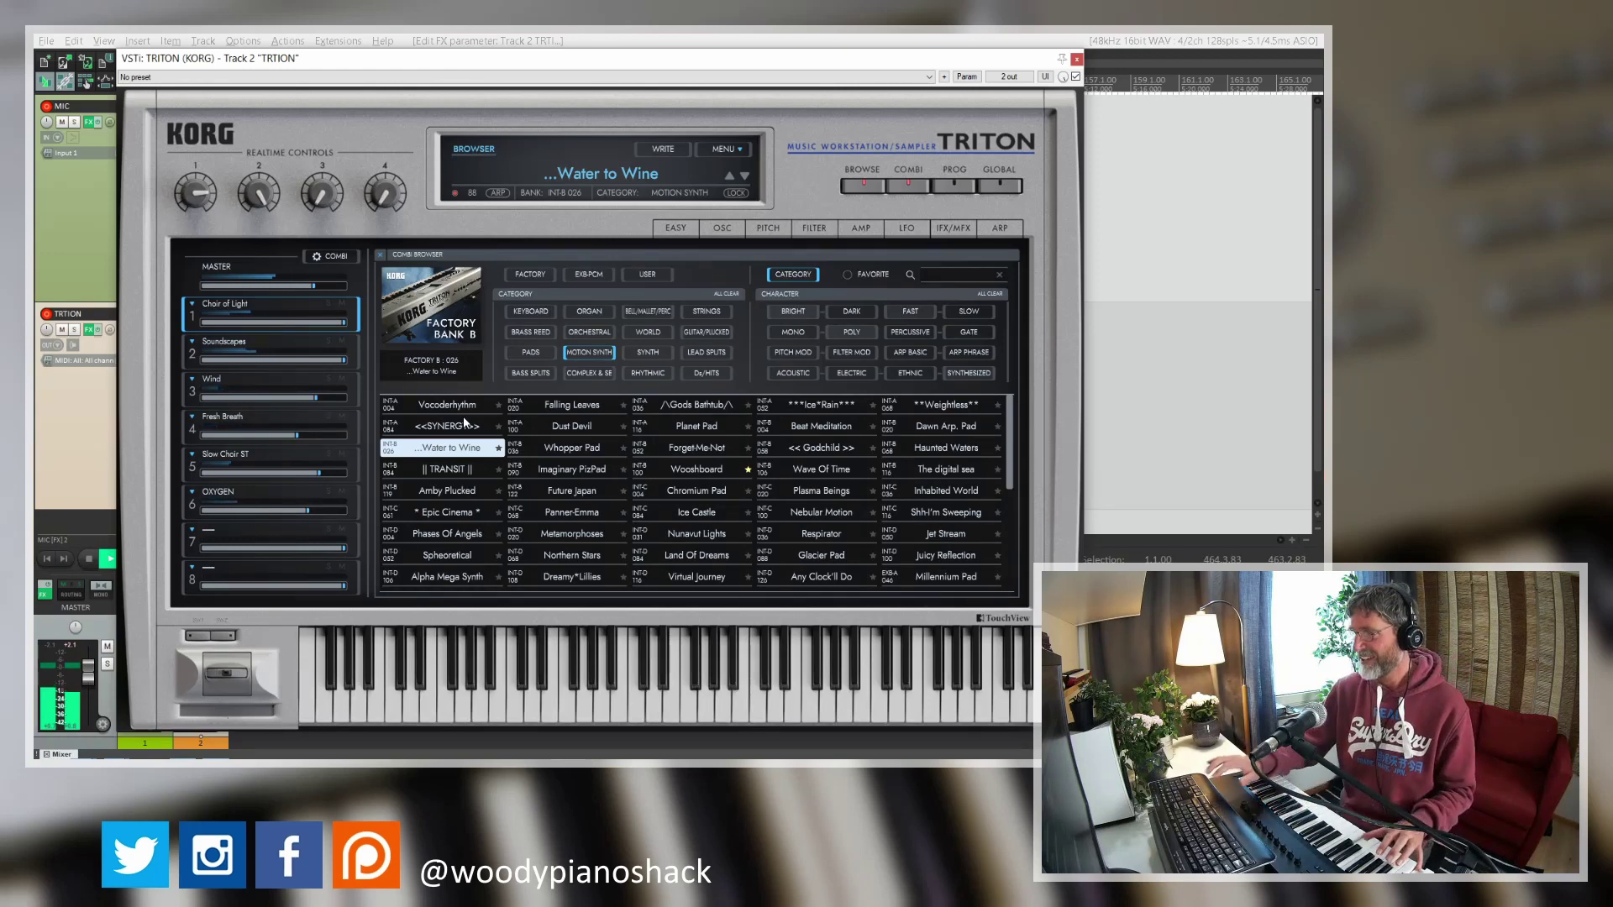
{"action": "key", "text": "Right"}
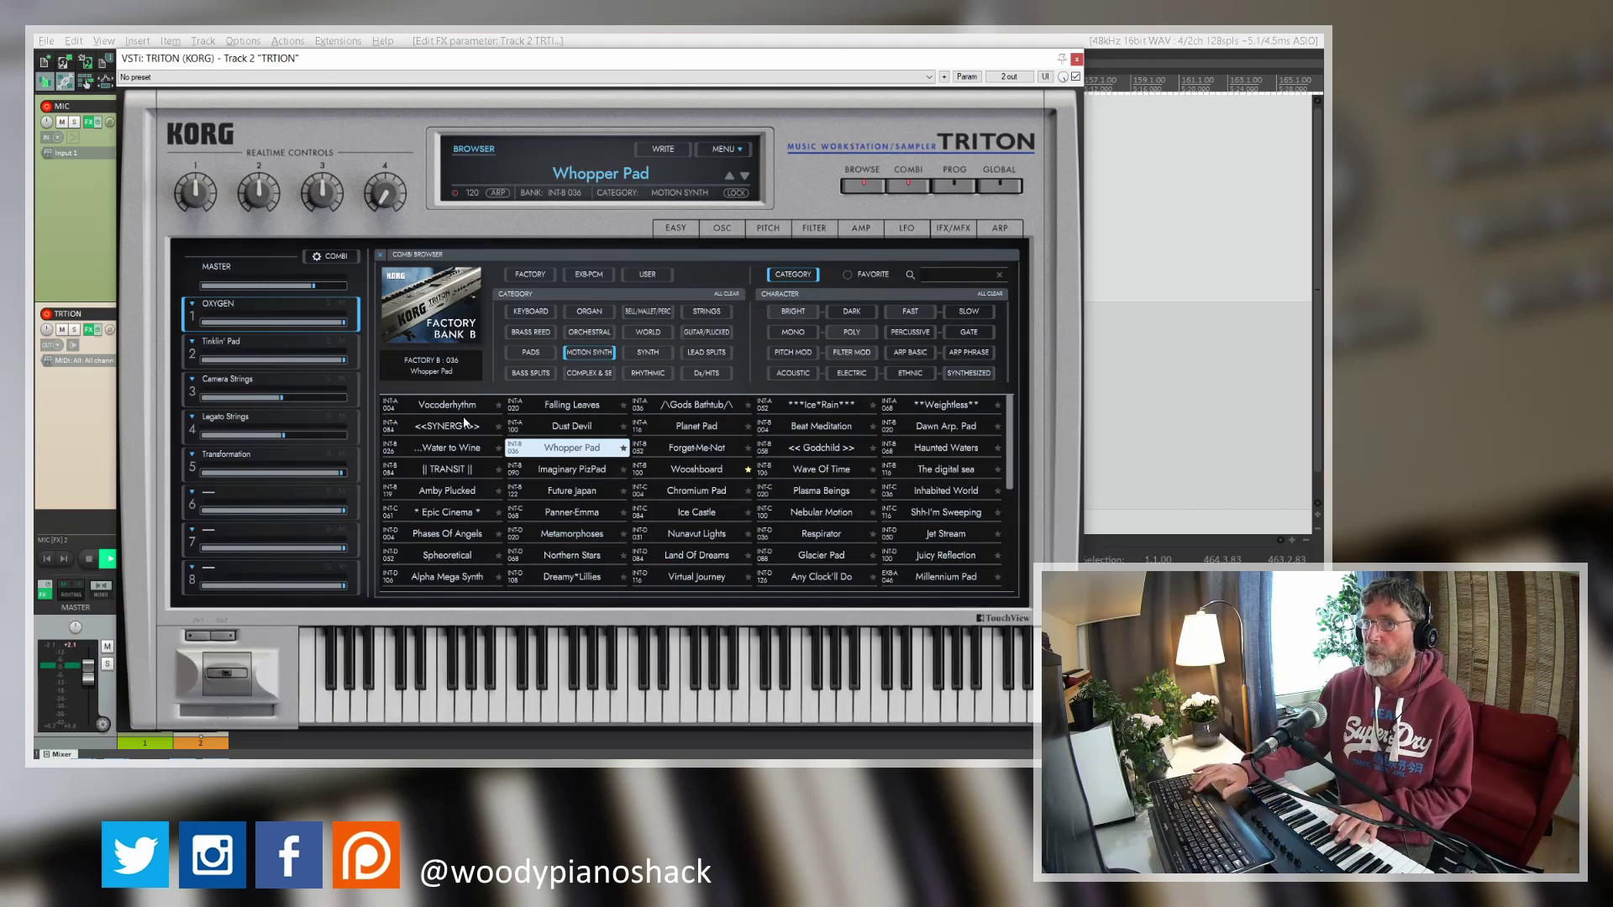
{"action": "key", "text": "Down"}
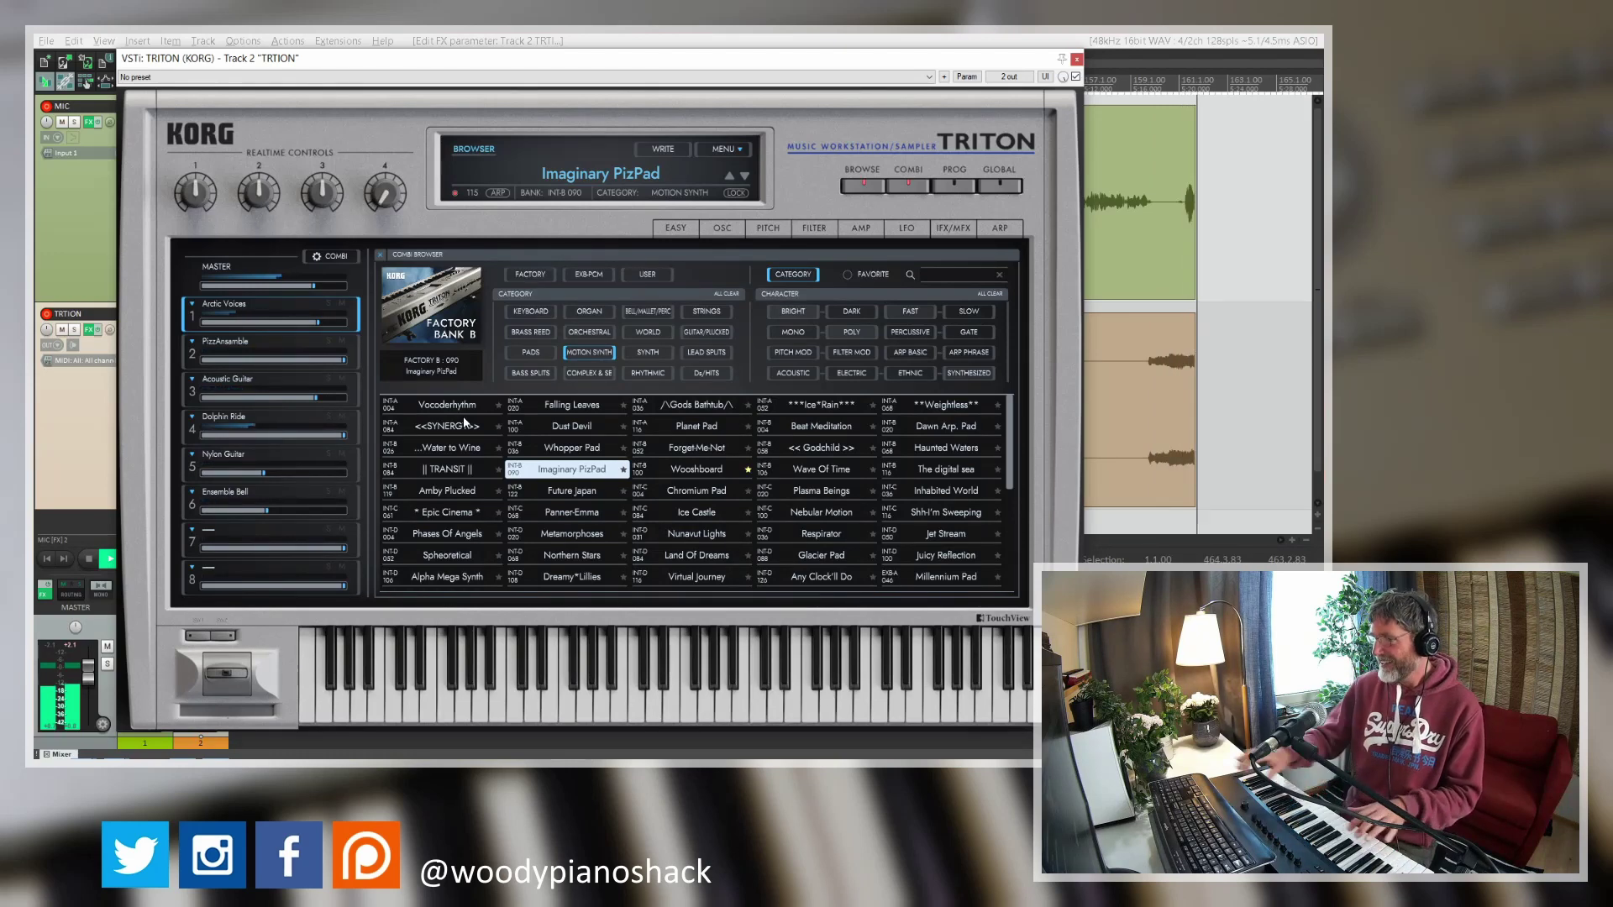
{"action": "key", "text": "Right"}
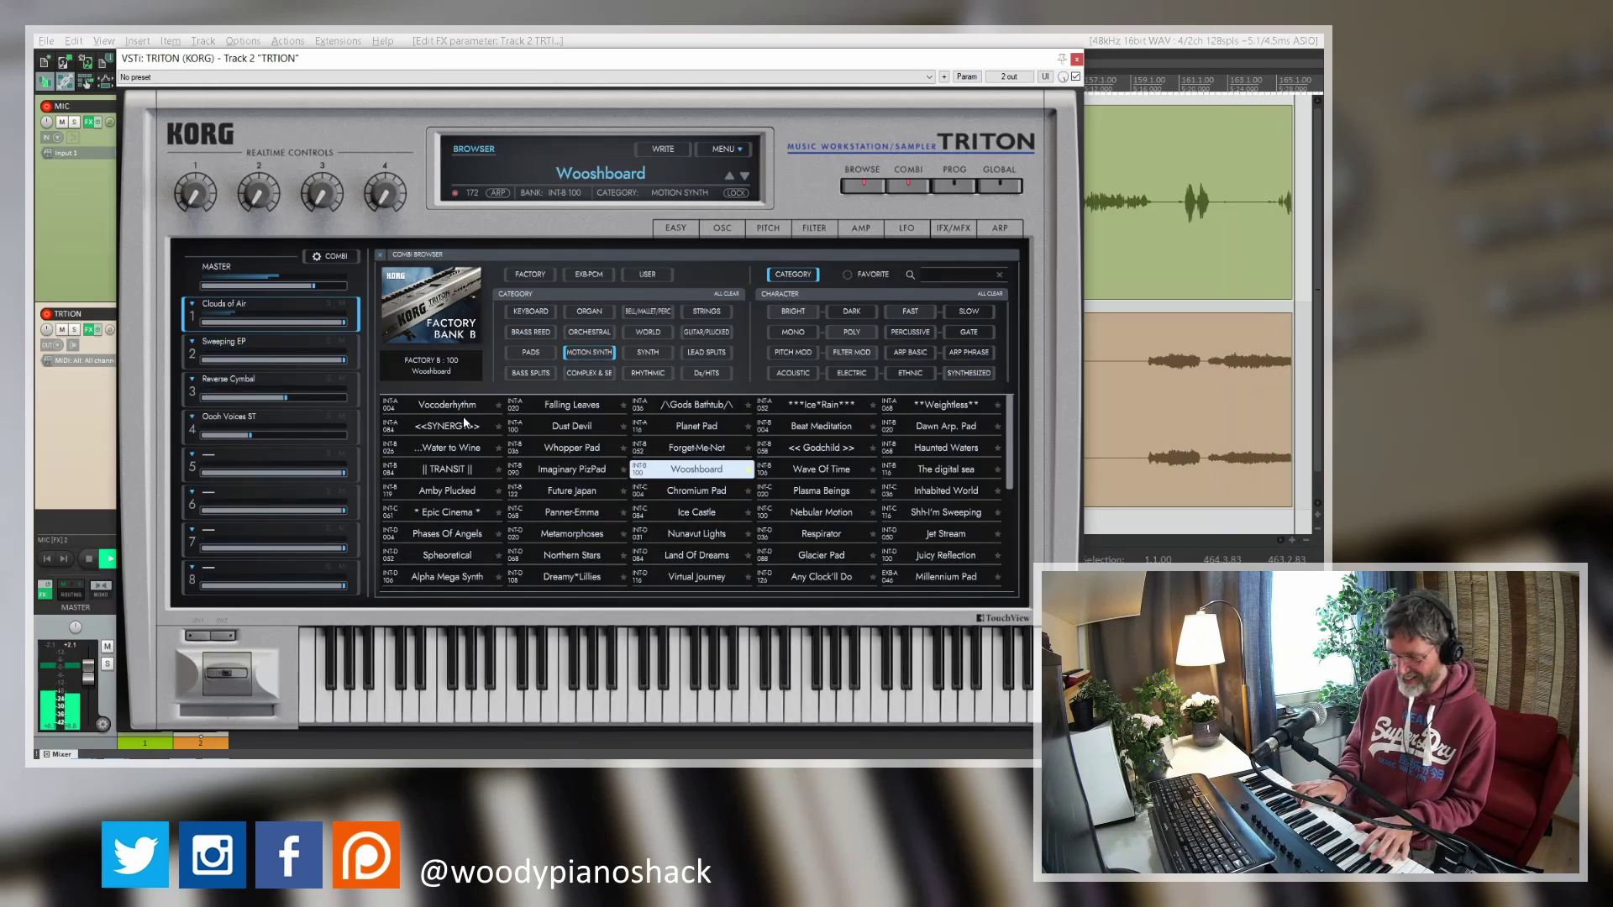
{"action": "key", "text": "Right"}
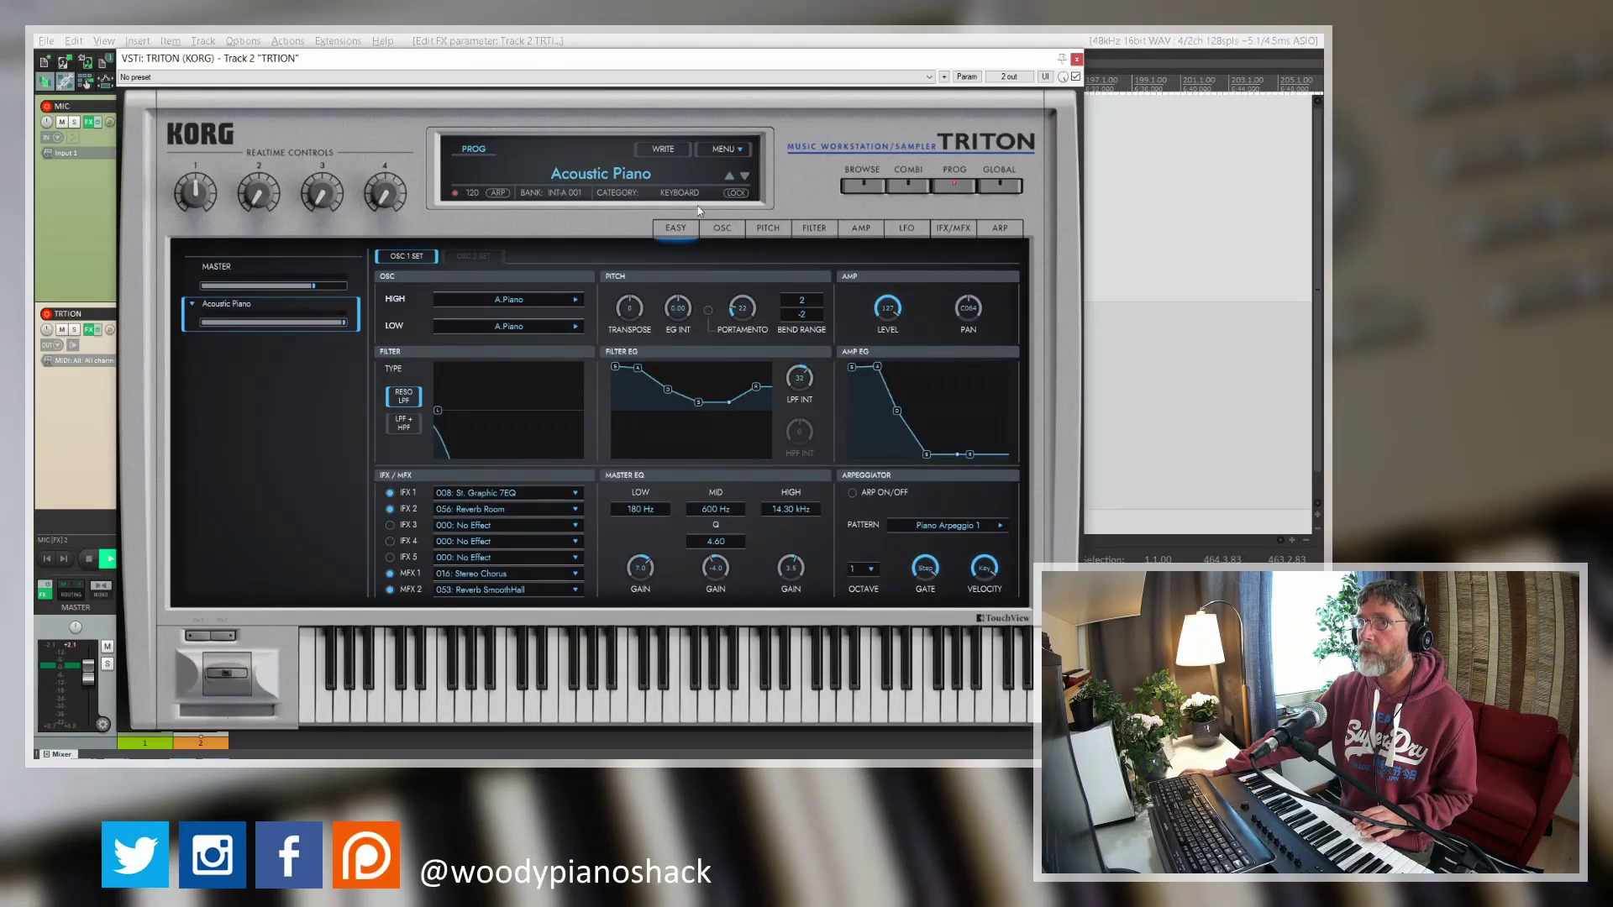
- Browse the programs, viewing the category filters and the Factory Bank A list
{"action": "left_click", "coordinate": [864, 186]}
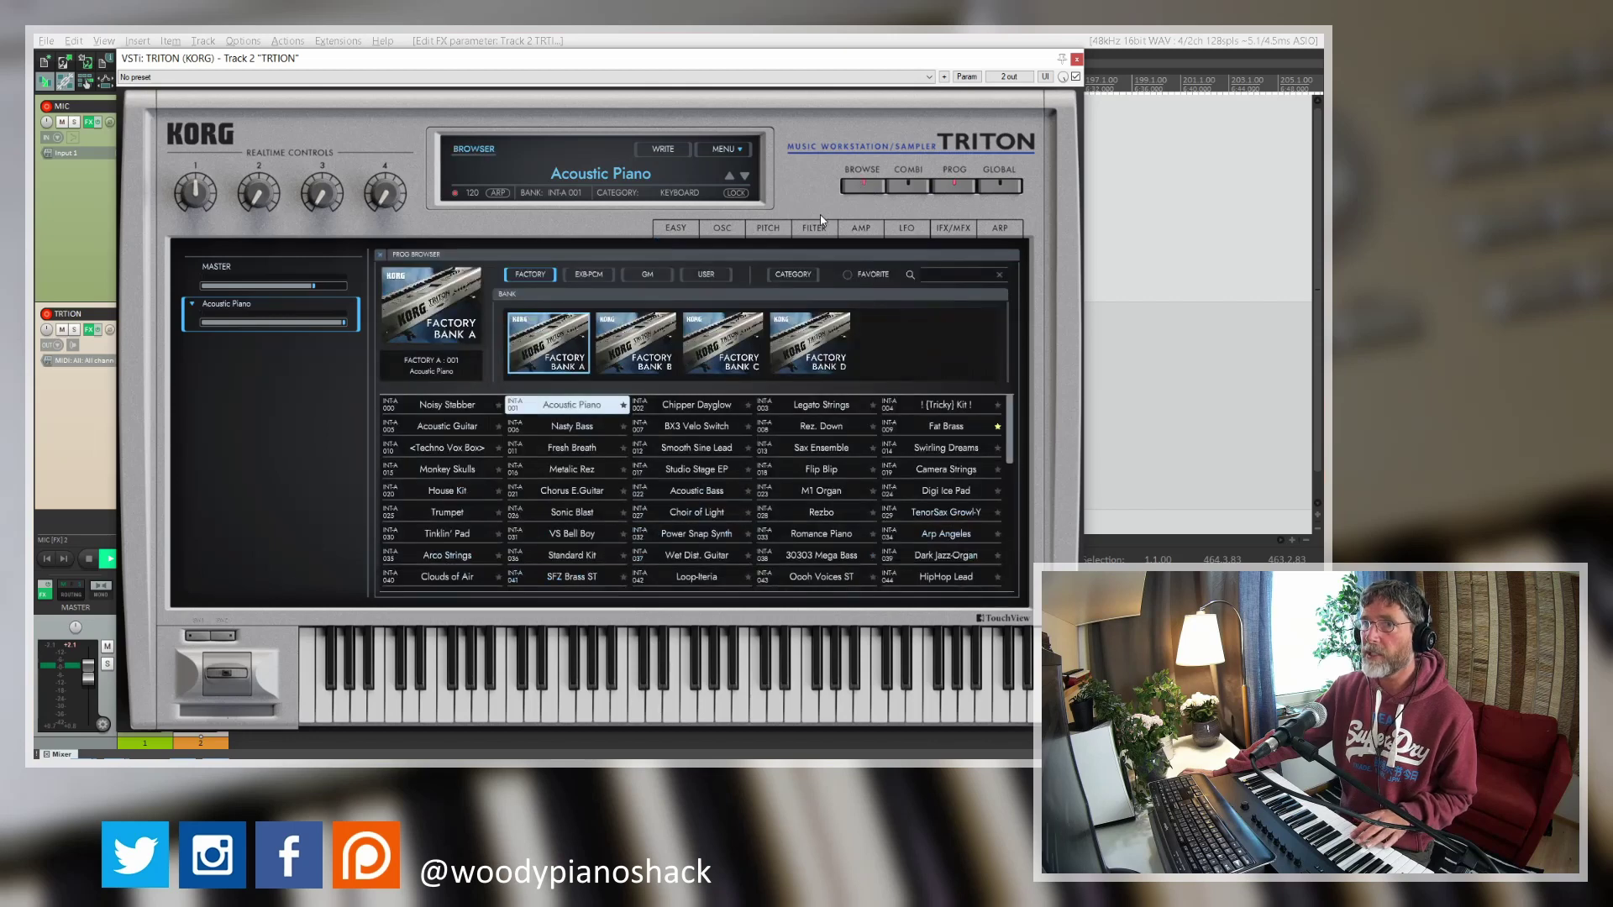
{"action": "left_click", "coordinate": [780, 278]}
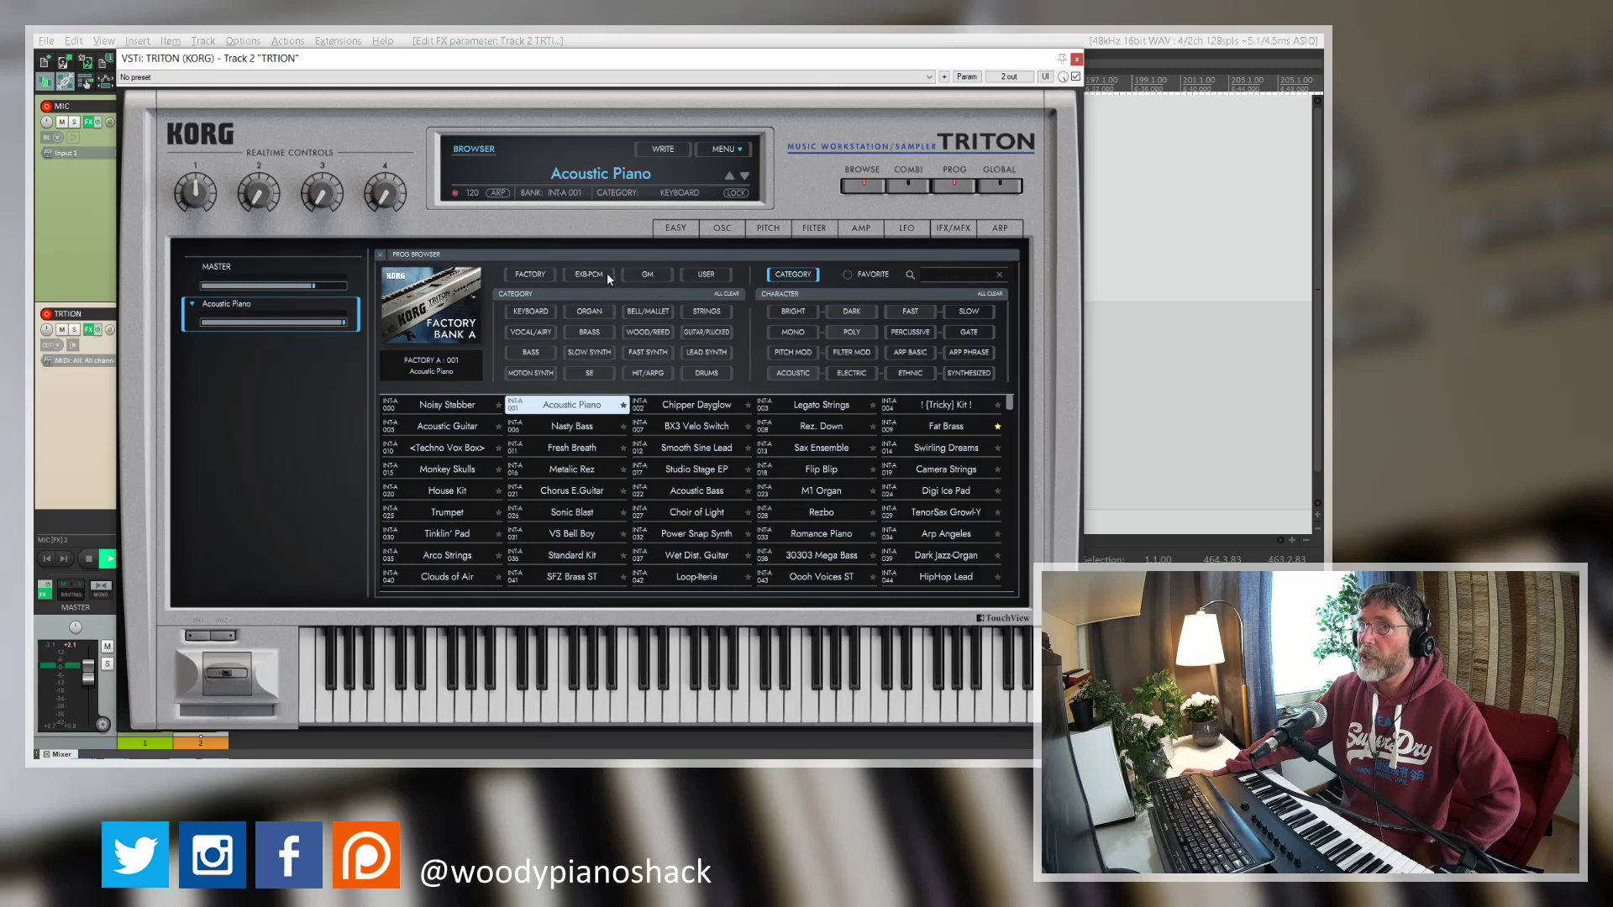
{"action": "left_click", "coordinate": [537, 275]}
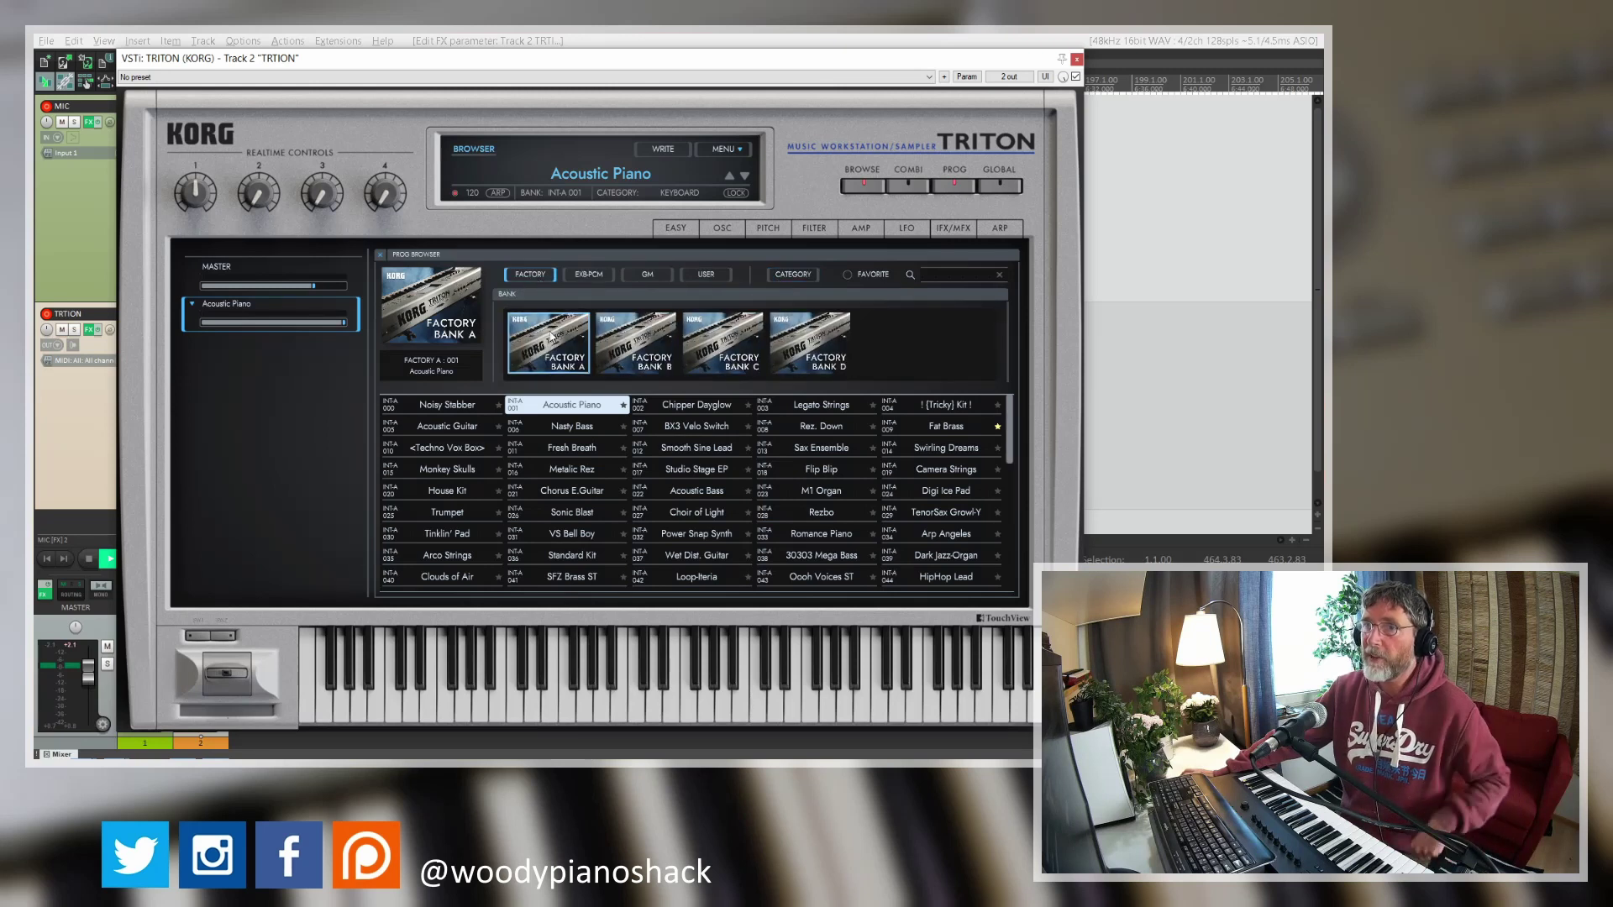
{"action": "mouse_move", "coordinate": [1011, 427]}
{"action": "left_mouse_down"}
{"action": "mouse_move", "coordinate": [1019, 546]}
{"action": "mouse_move", "coordinate": [1038, 423]}
{"action": "mouse_move", "coordinate": [1031, 520]}
{"action": "mouse_move", "coordinate": [1016, 411]}
{"action": "left_mouse_up"}
- Go through factory banks B, C and D and return to Factory Bank A
{"action": "left_click", "coordinate": [634, 345]}
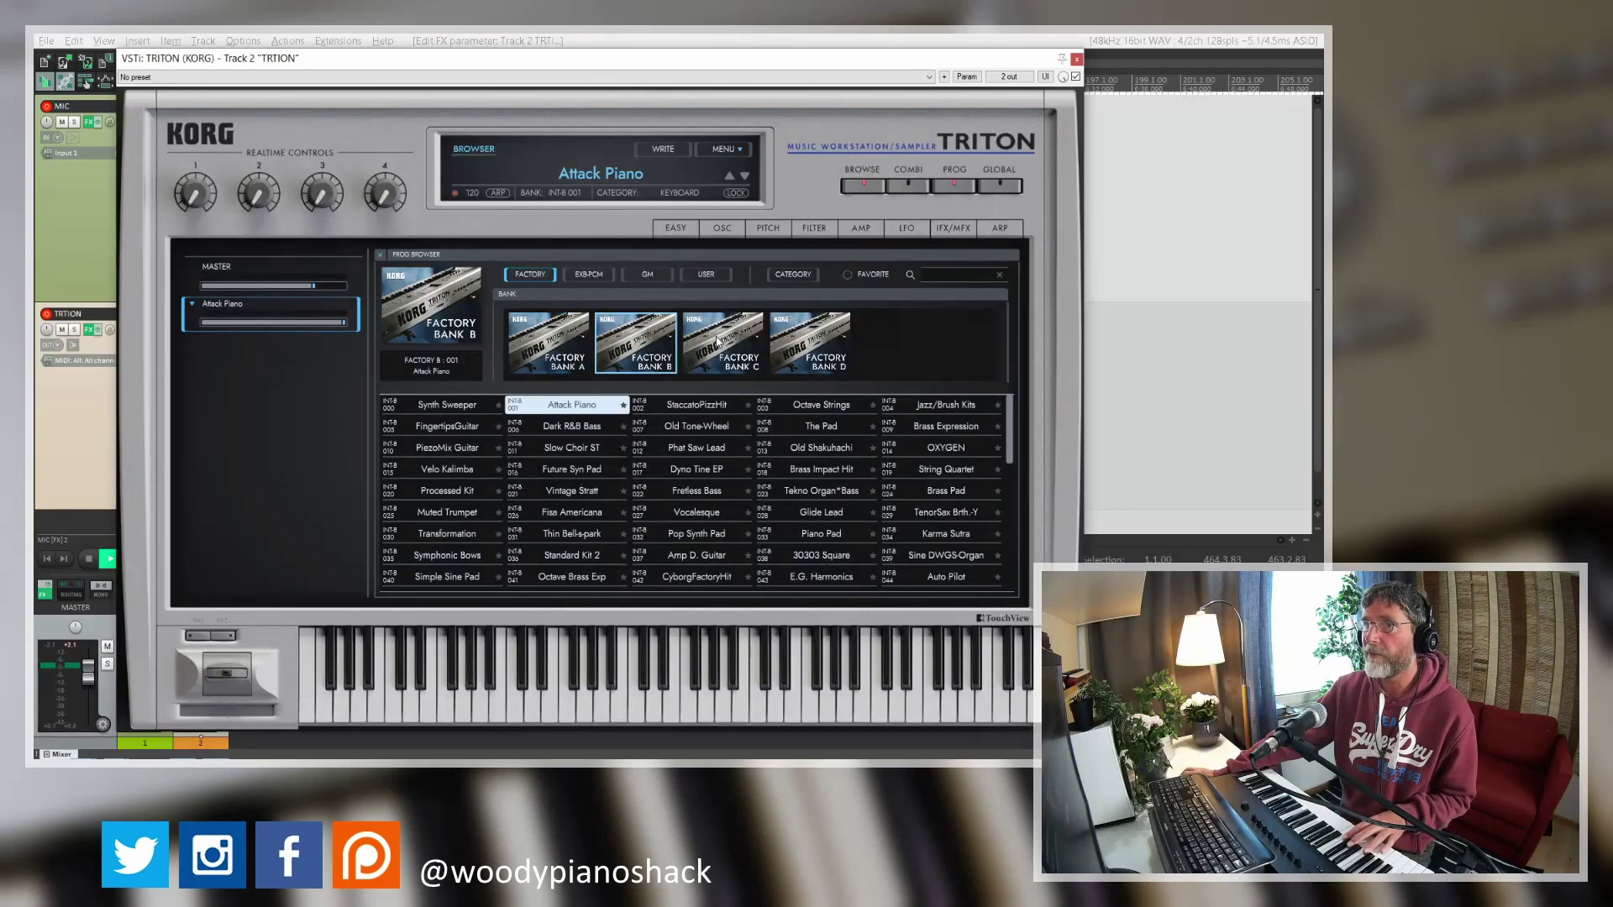
{"action": "left_click", "coordinate": [721, 342]}
{"action": "left_click", "coordinate": [809, 344]}
{"action": "left_click", "coordinate": [550, 351]}
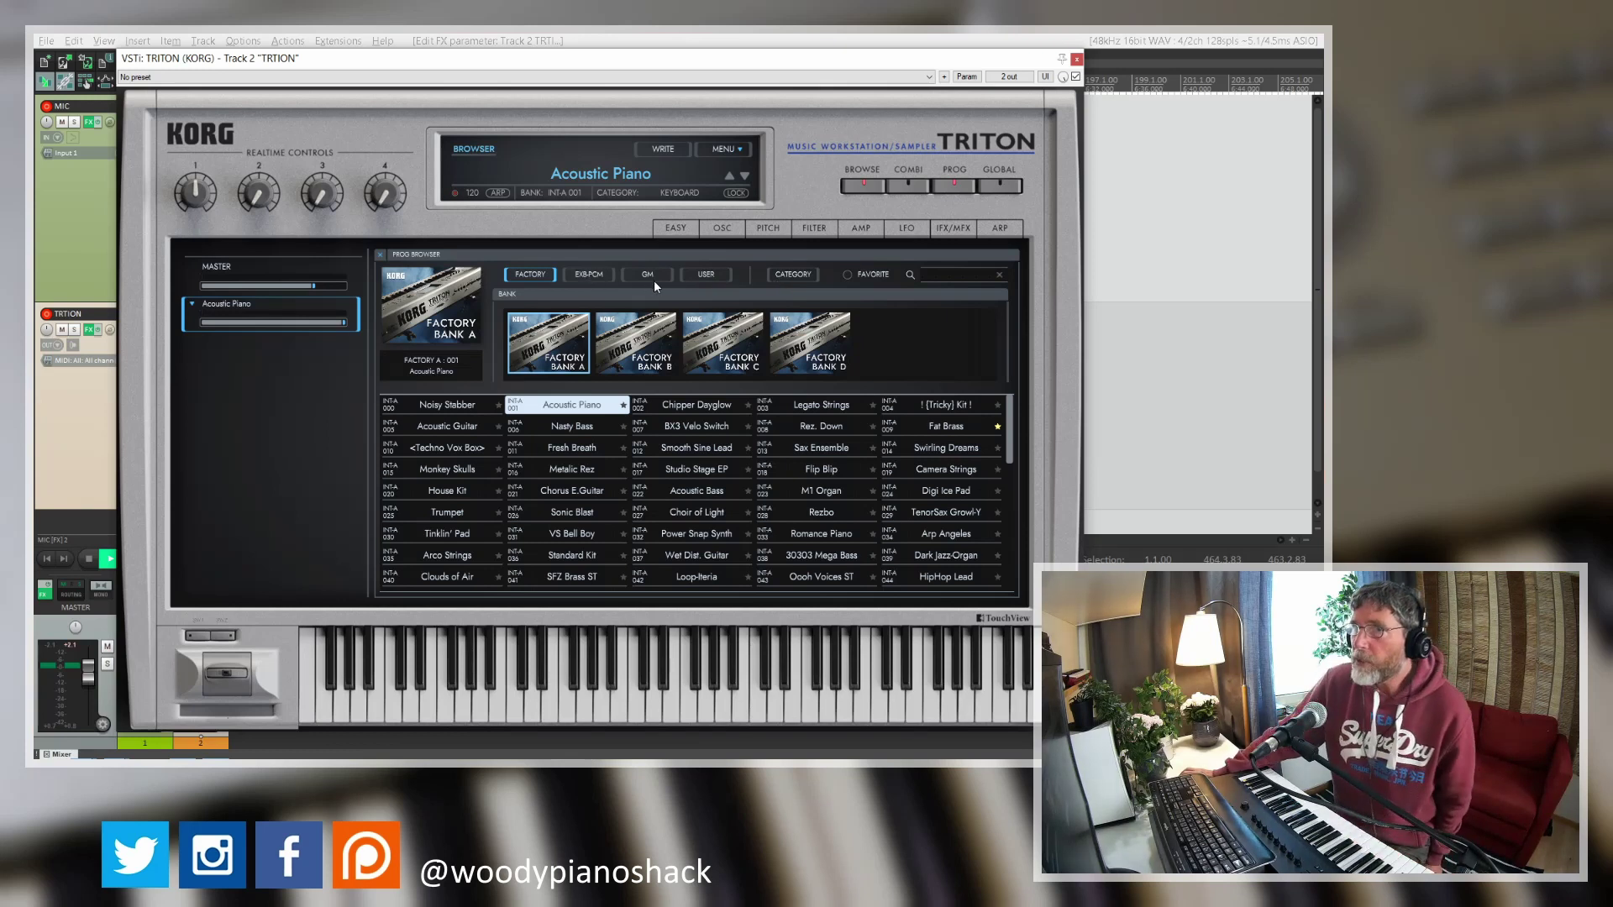
- Show the EXB-PCM expansion banks and audition Soft Grand 1 ST and Scoring Strings from the first two banks
{"action": "left_click", "coordinate": [593, 275]}
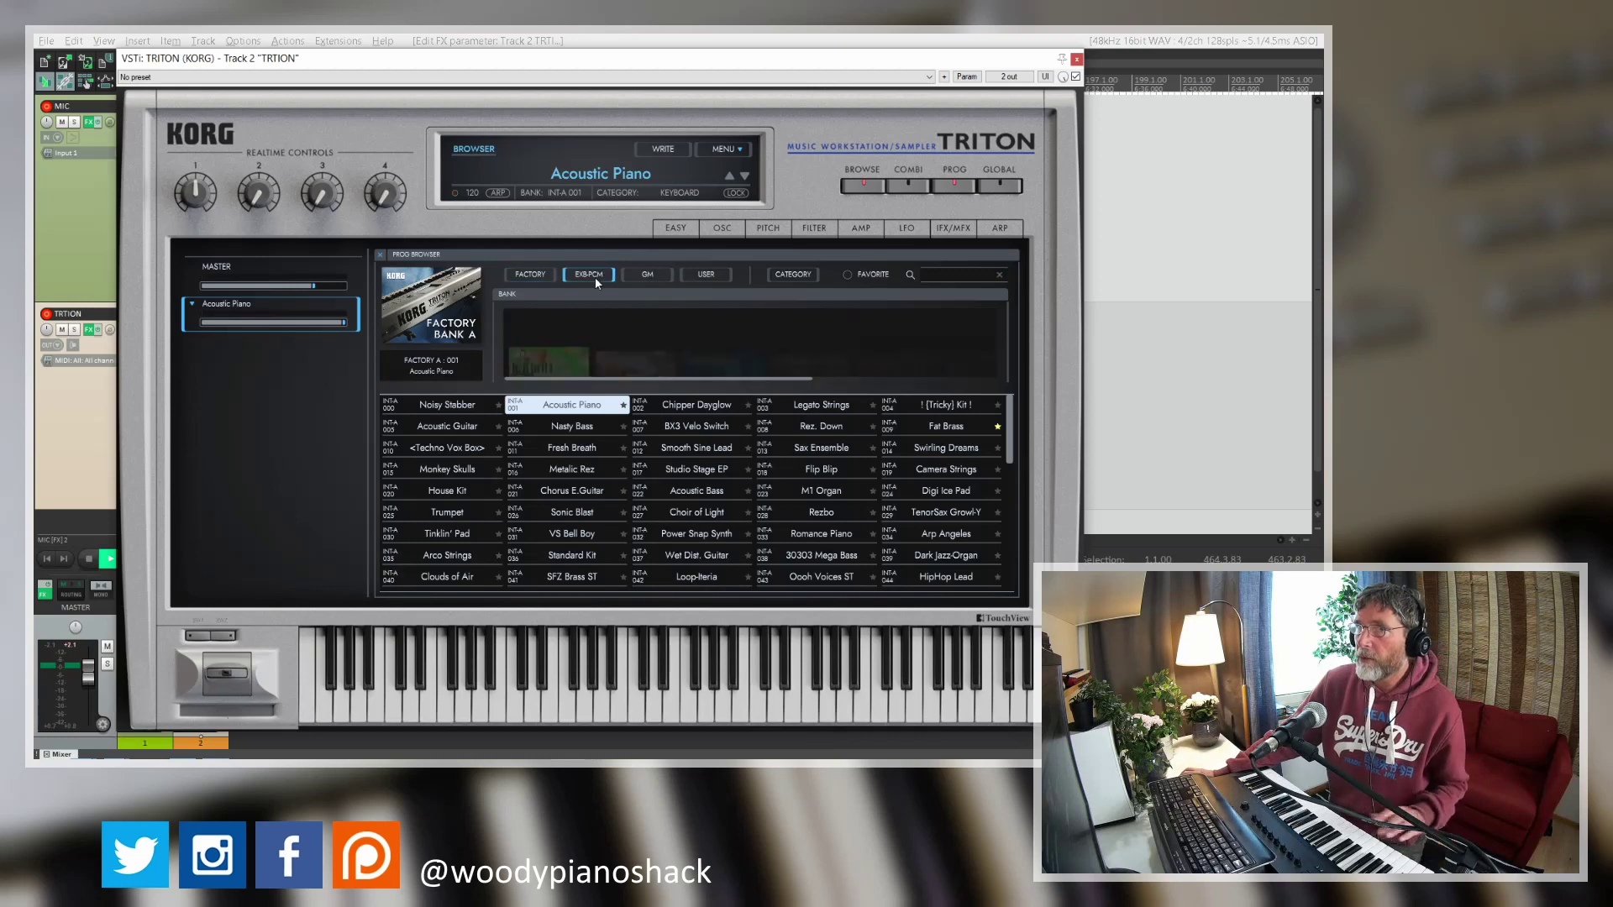
{"action": "left_click", "coordinate": [560, 342]}
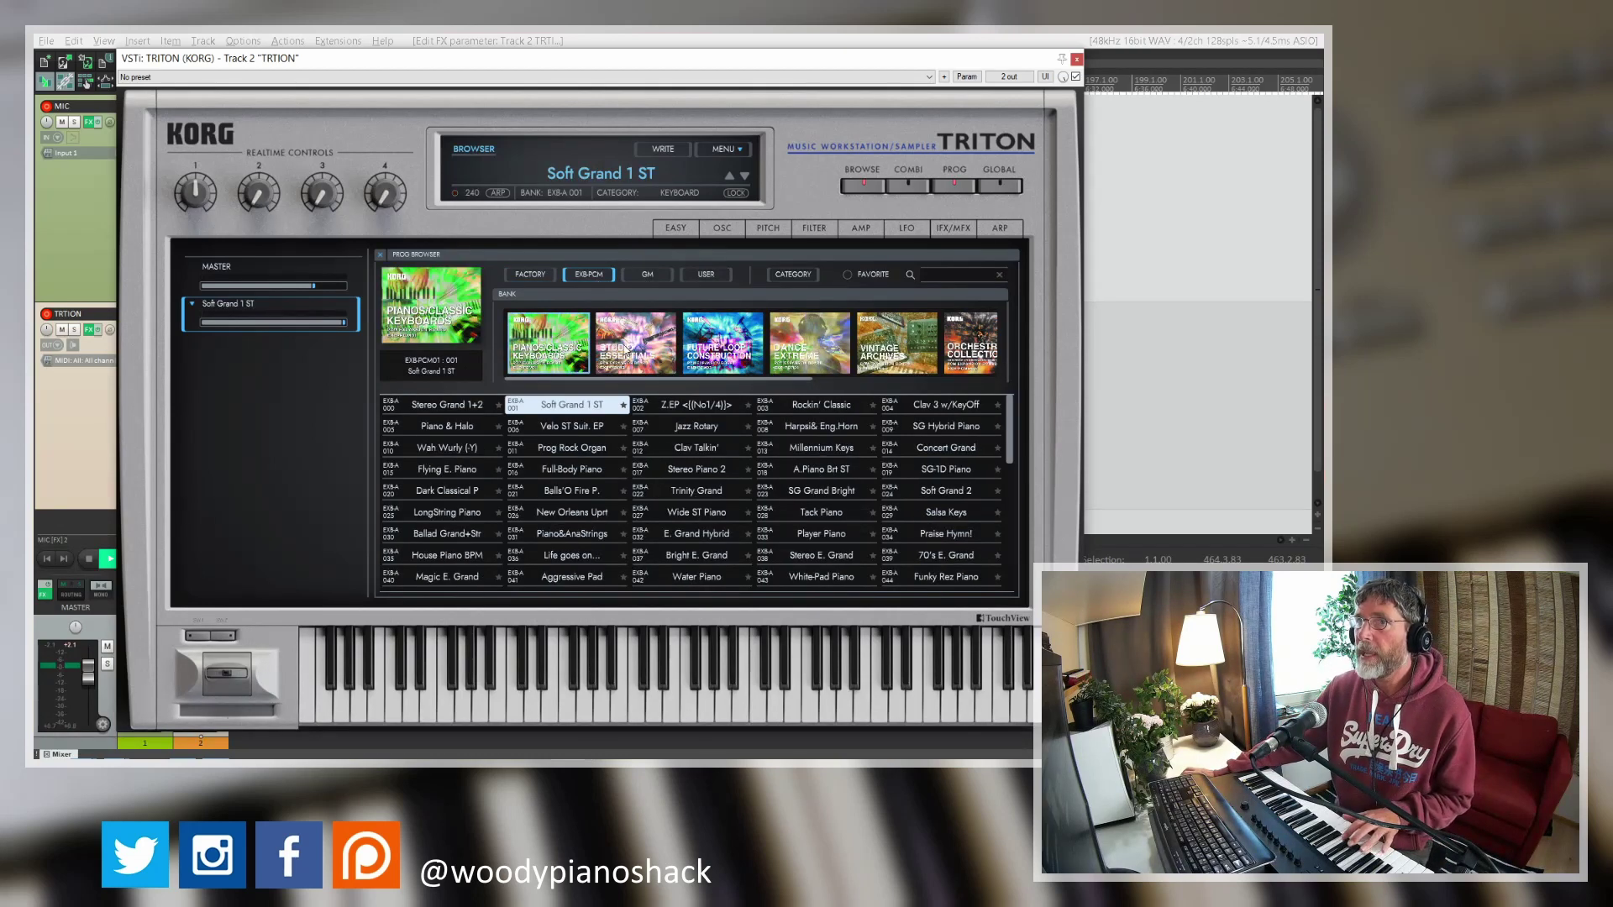
{"action": "left_click", "coordinate": [630, 349]}
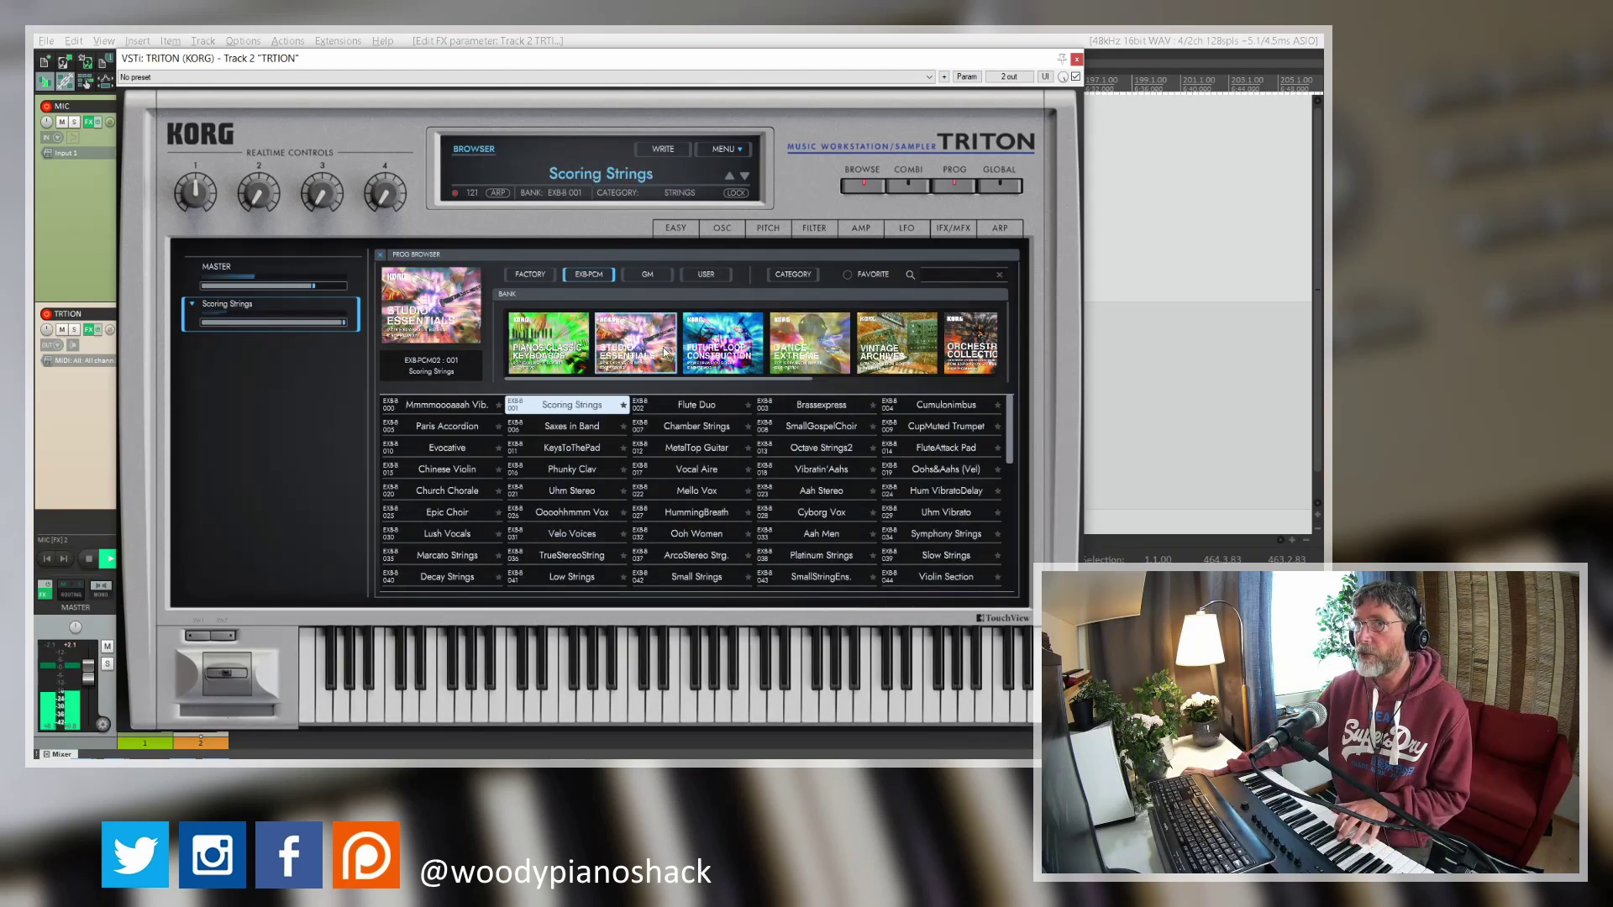
- Audition several drum grooves in the Future Loop Construction bank, including Groove21:100-Hip, Groove15:081-Hip and Groove10:104-Hip
{"action": "left_click", "coordinate": [744, 350]}
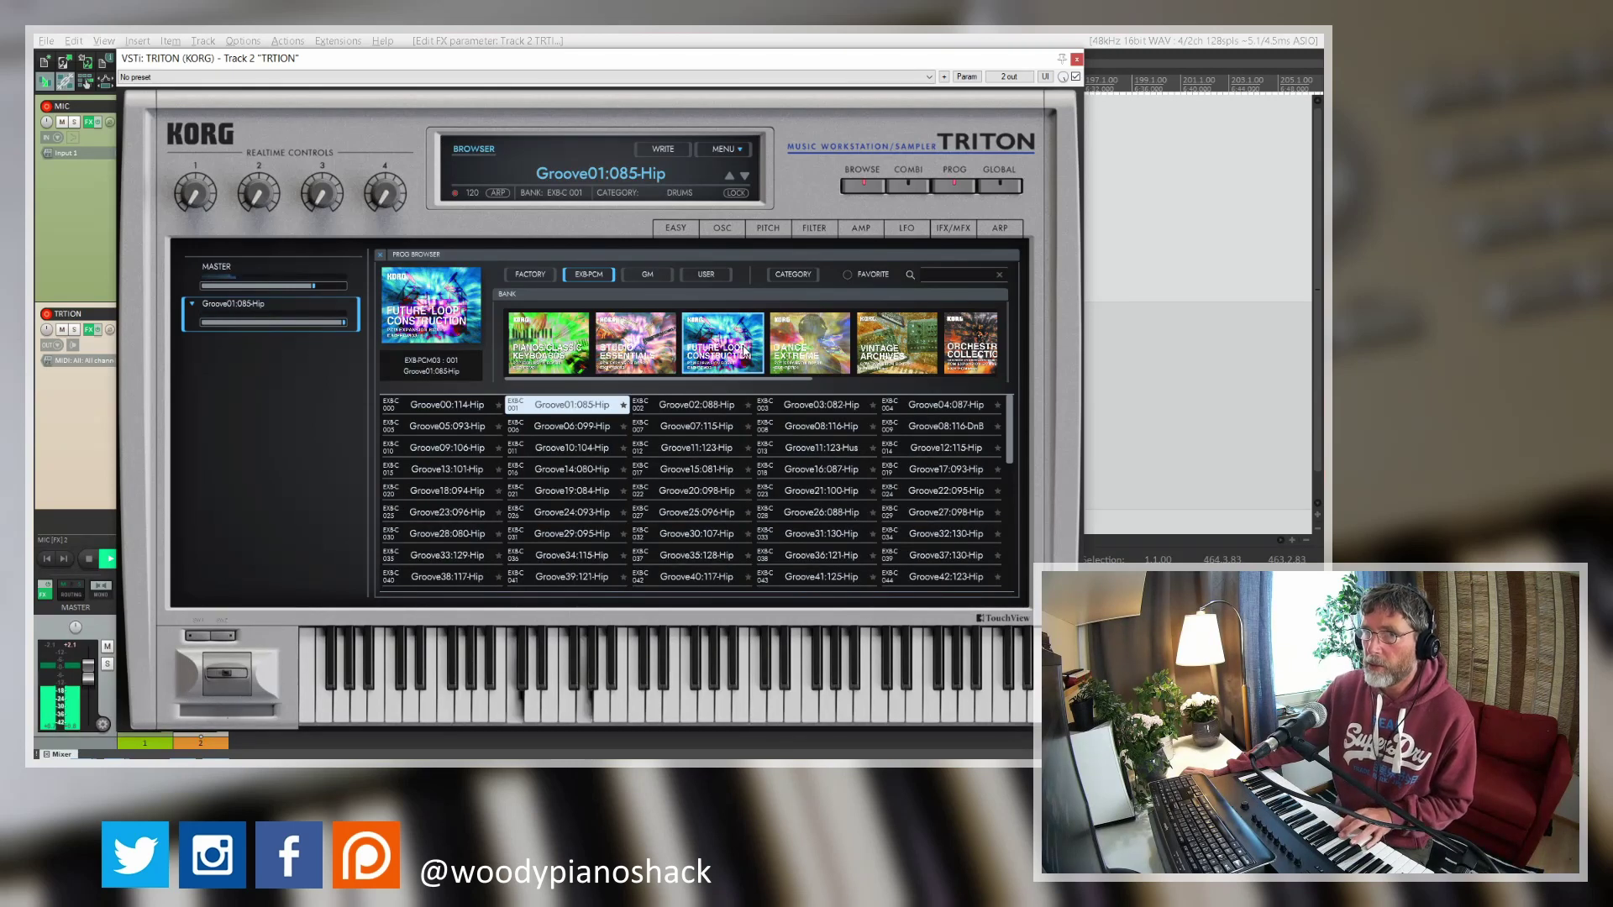
{"action": "left_click", "coordinate": [723, 471]}
{"action": "left_click", "coordinate": [788, 496]}
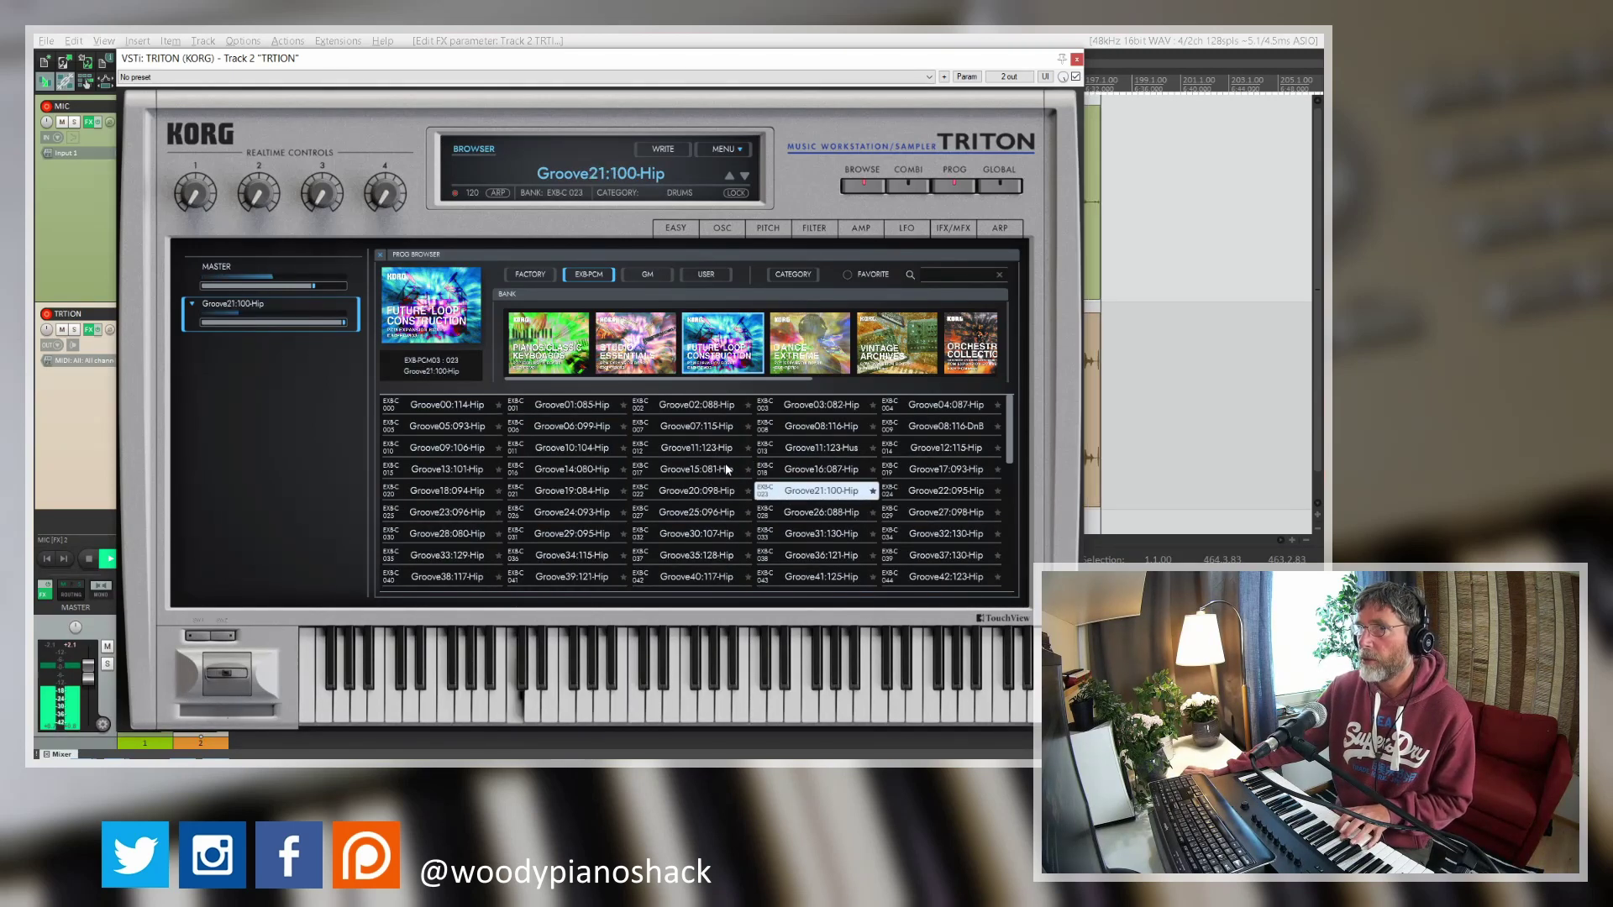
{"action": "left_click", "coordinate": [697, 469]}
{"action": "left_click", "coordinate": [571, 447]}
- Audition MonoPoly Bass in the Dance Extreme bank, and Analog Bell, Strings Machine and Synth Brass in the Vintage Archives bank
{"action": "left_click", "coordinate": [796, 353]}
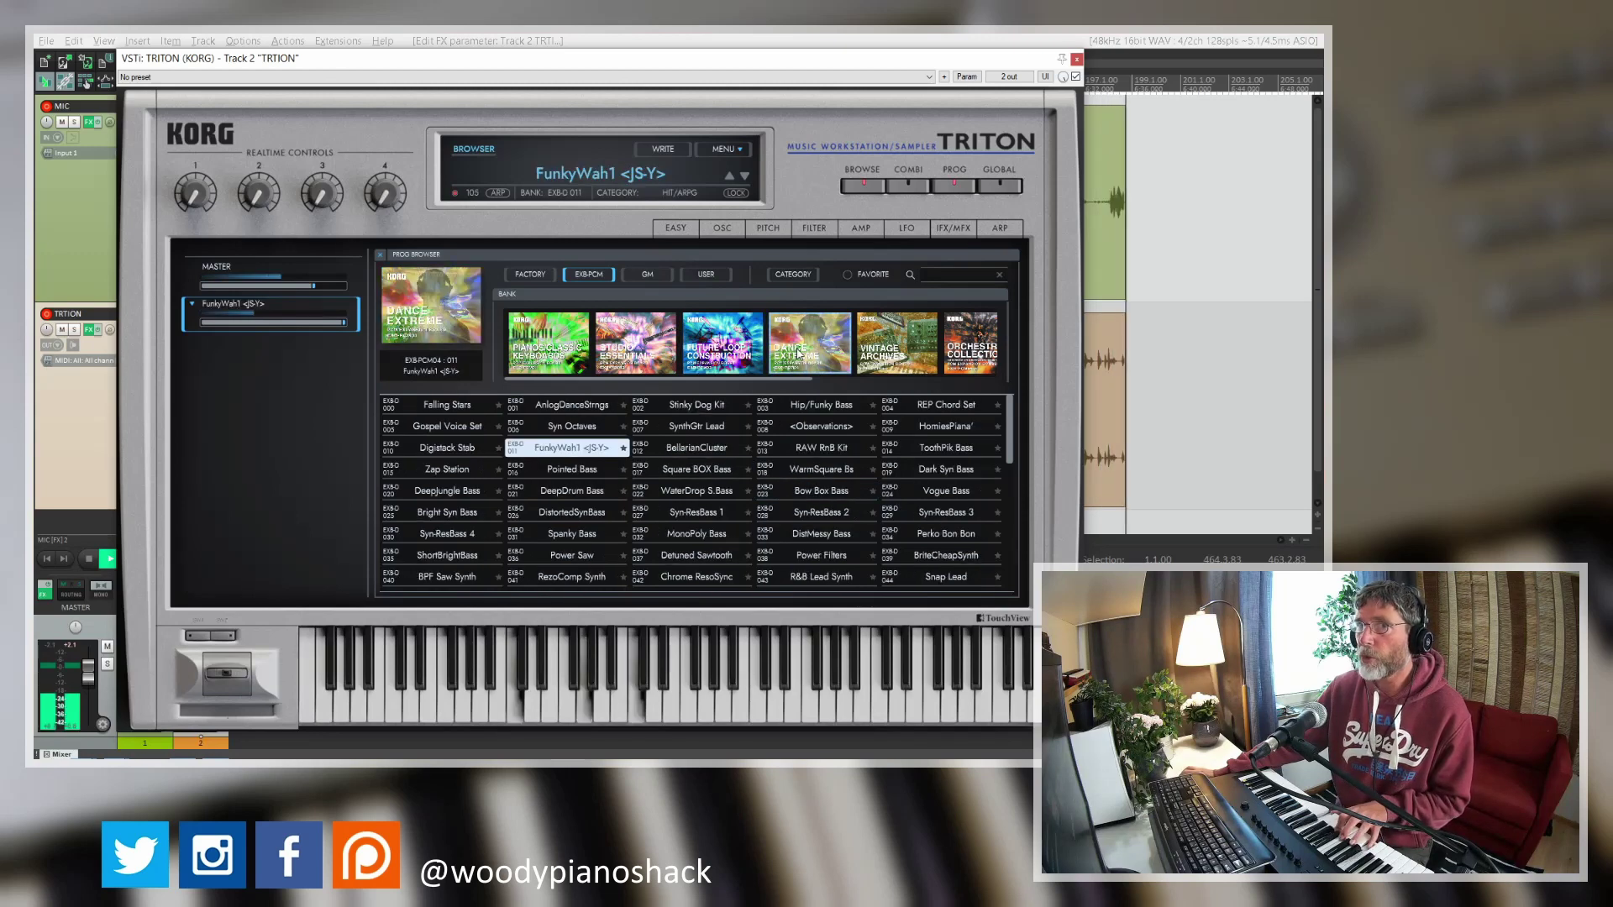
{"action": "left_click", "coordinate": [679, 535]}
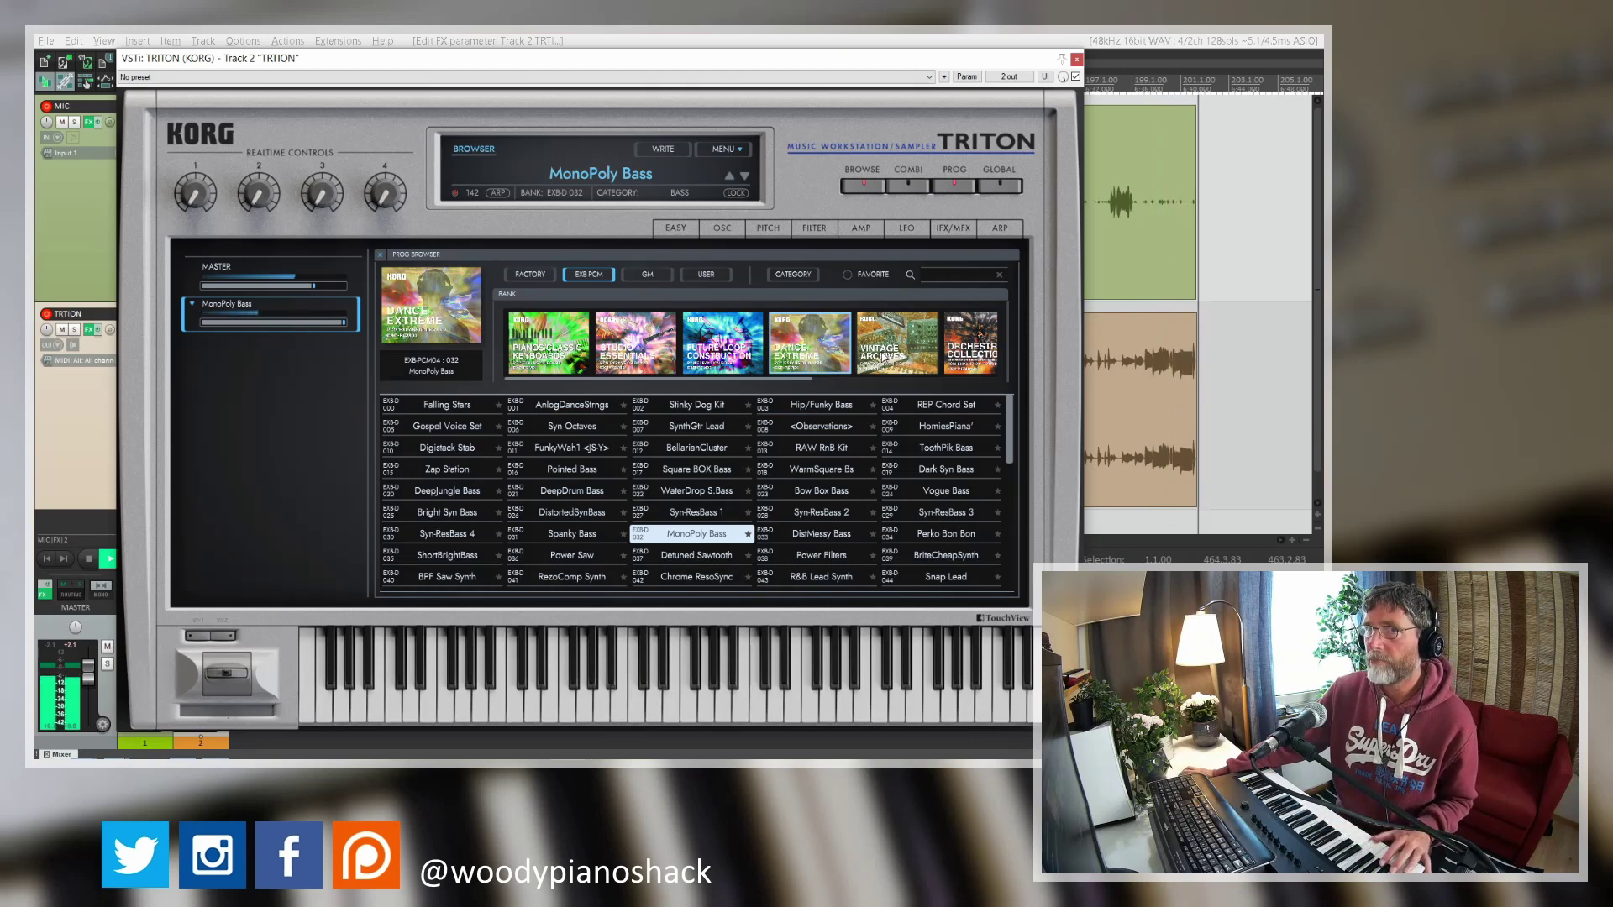
{"action": "left_click", "coordinate": [889, 357]}
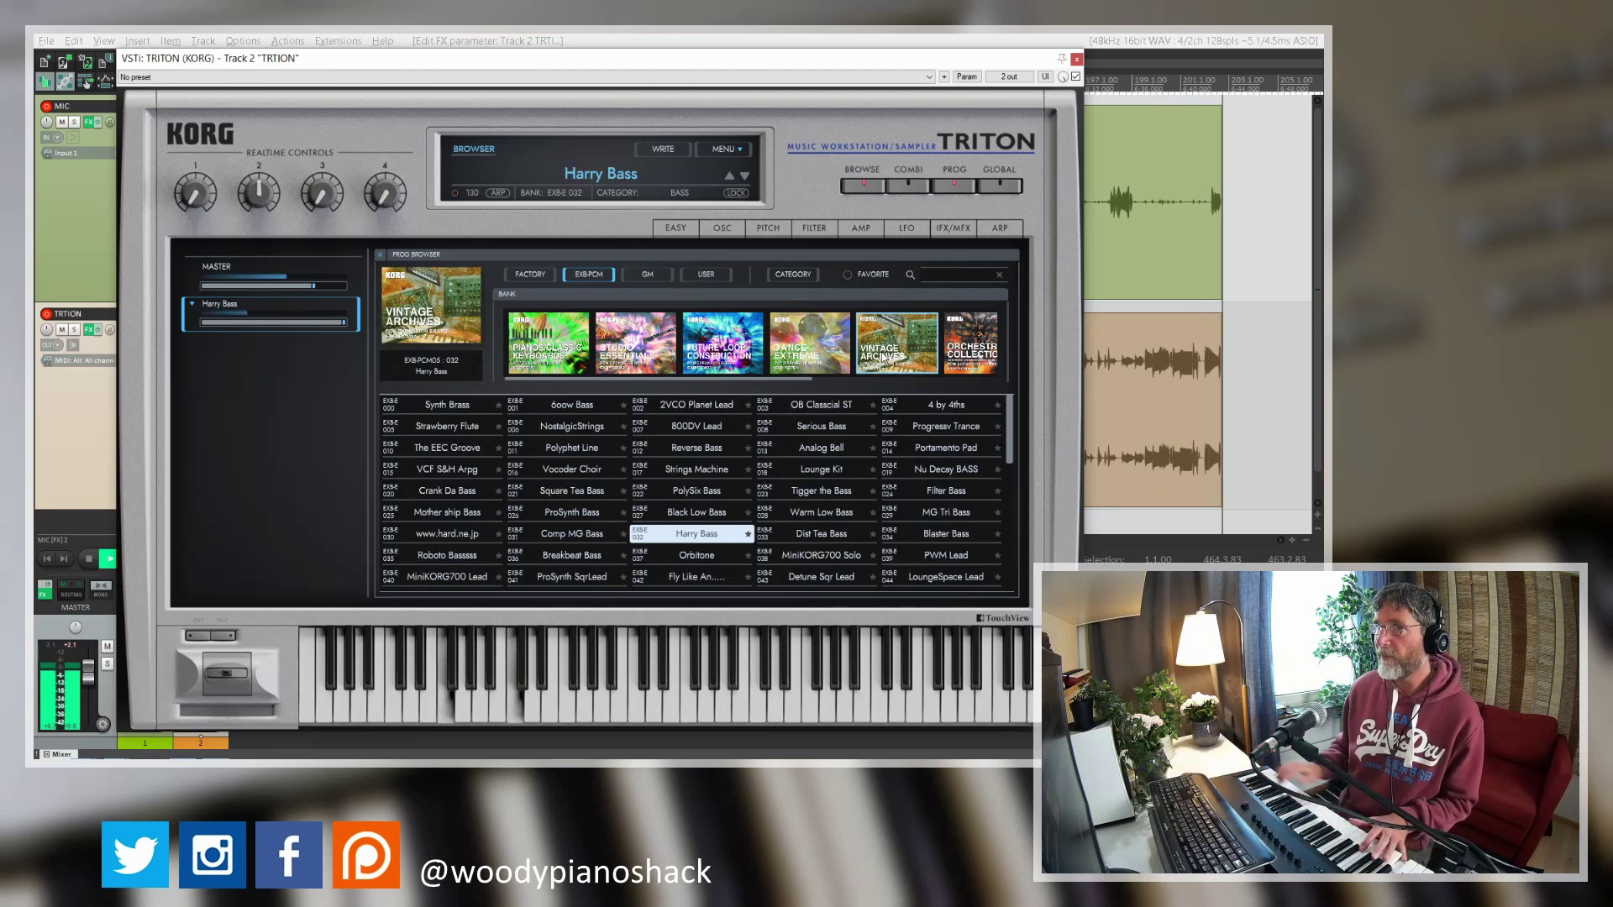
{"action": "left_click", "coordinate": [824, 451]}
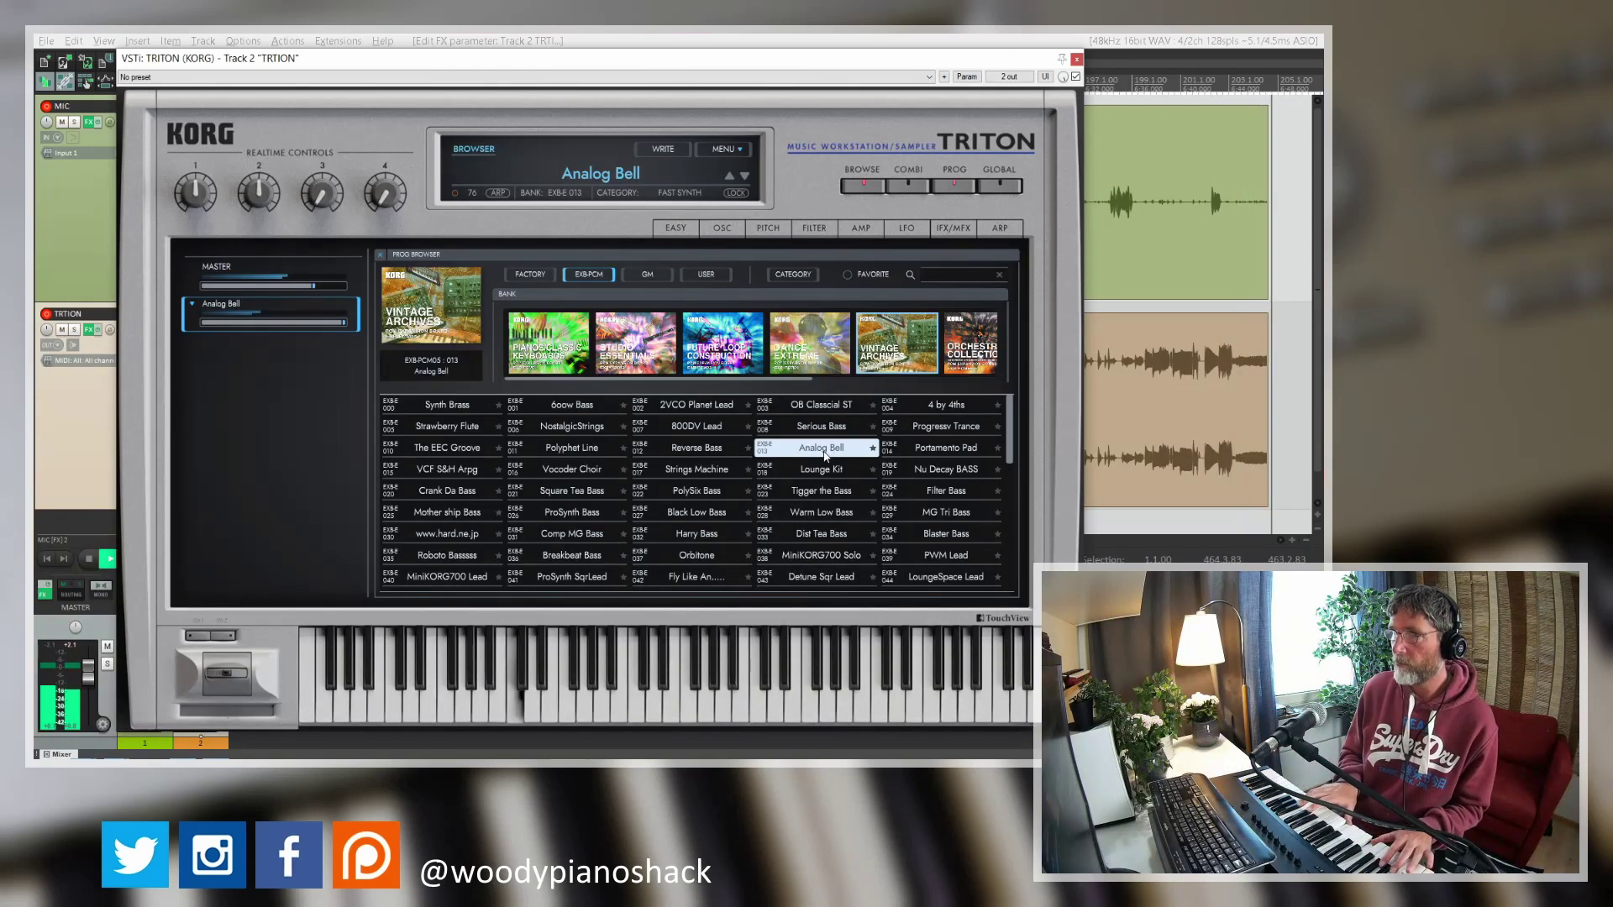
{"action": "left_click", "coordinate": [697, 469]}
{"action": "left_click", "coordinate": [479, 403]}
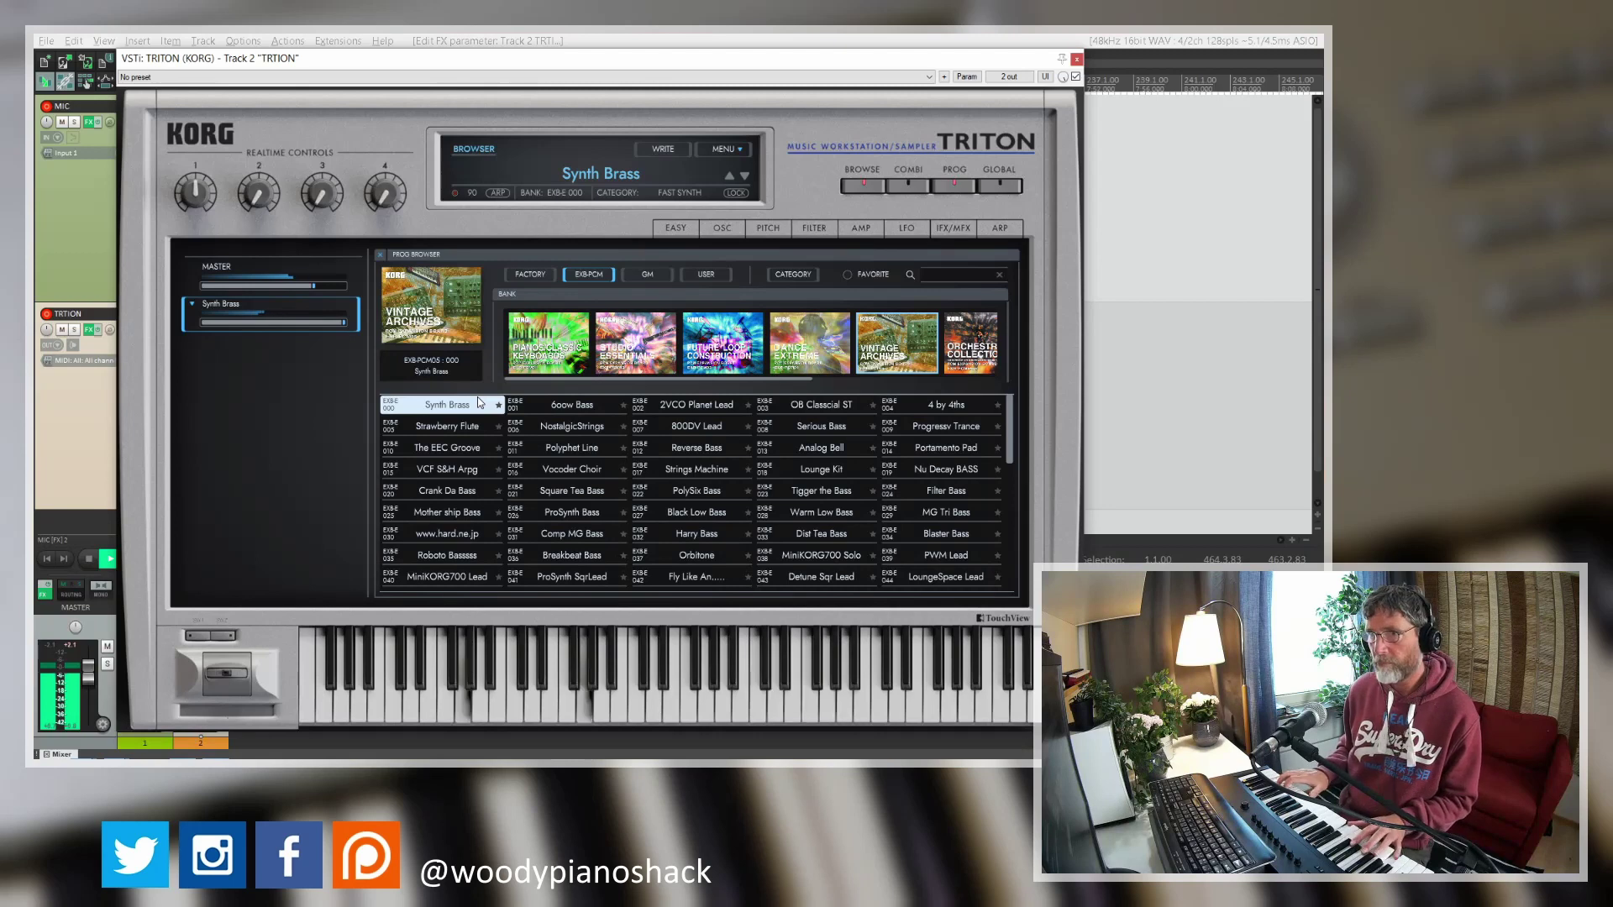
- Audition Marcato Str Orch and Largo RosinVlins in the Orchestral Collection bank and return to the Vintage Archives bank
{"action": "left_click", "coordinate": [970, 343]}
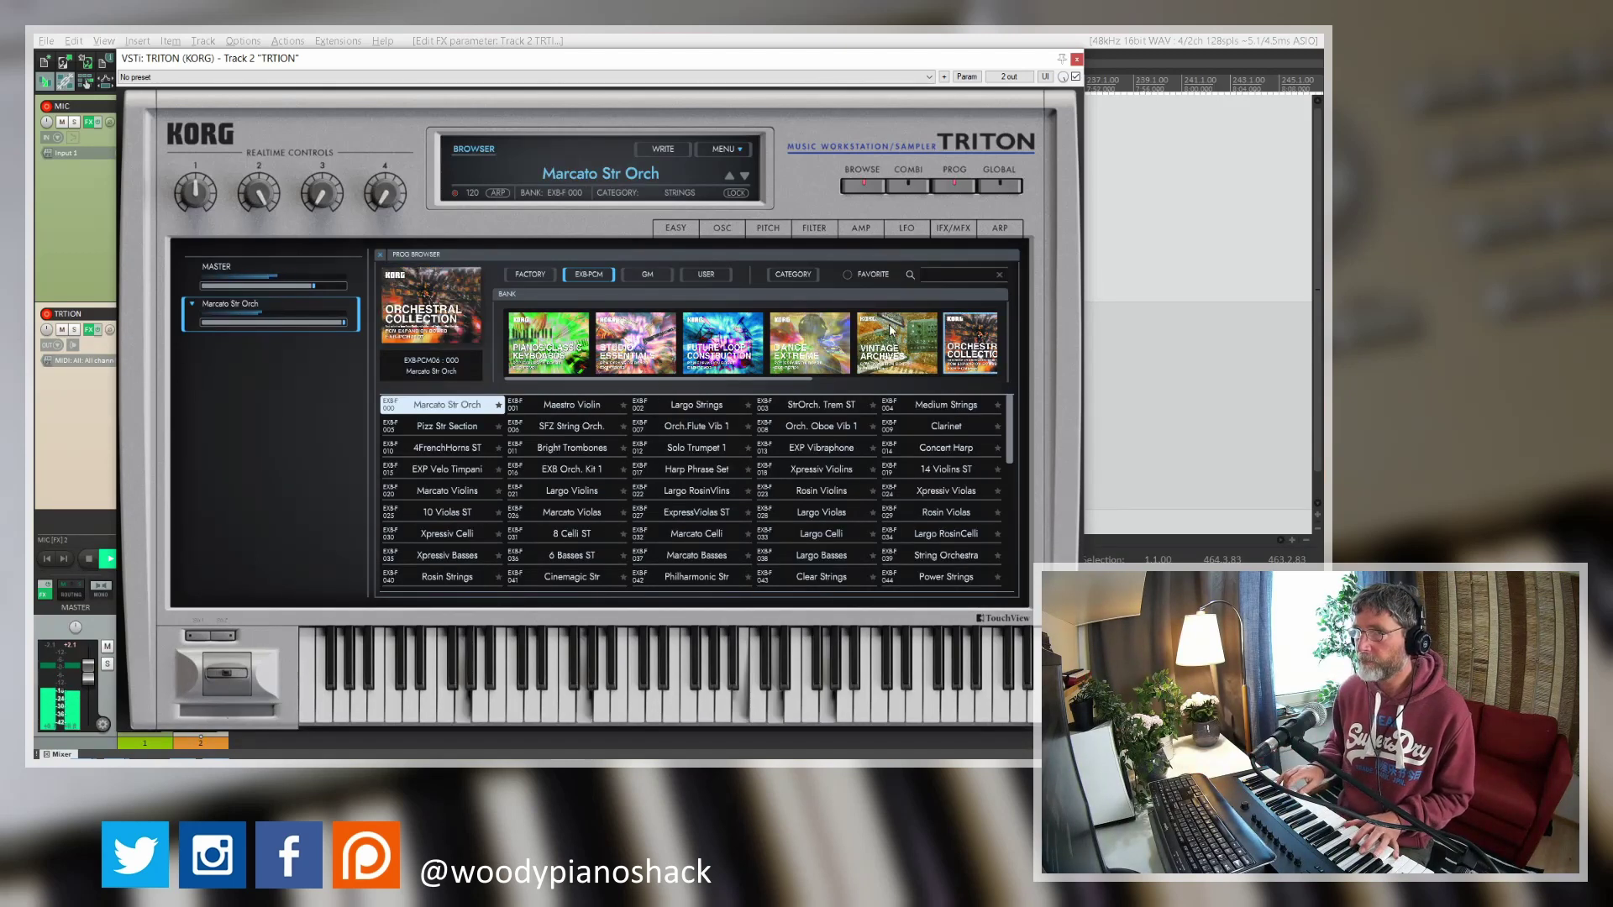
{"action": "left_click", "coordinate": [689, 493]}
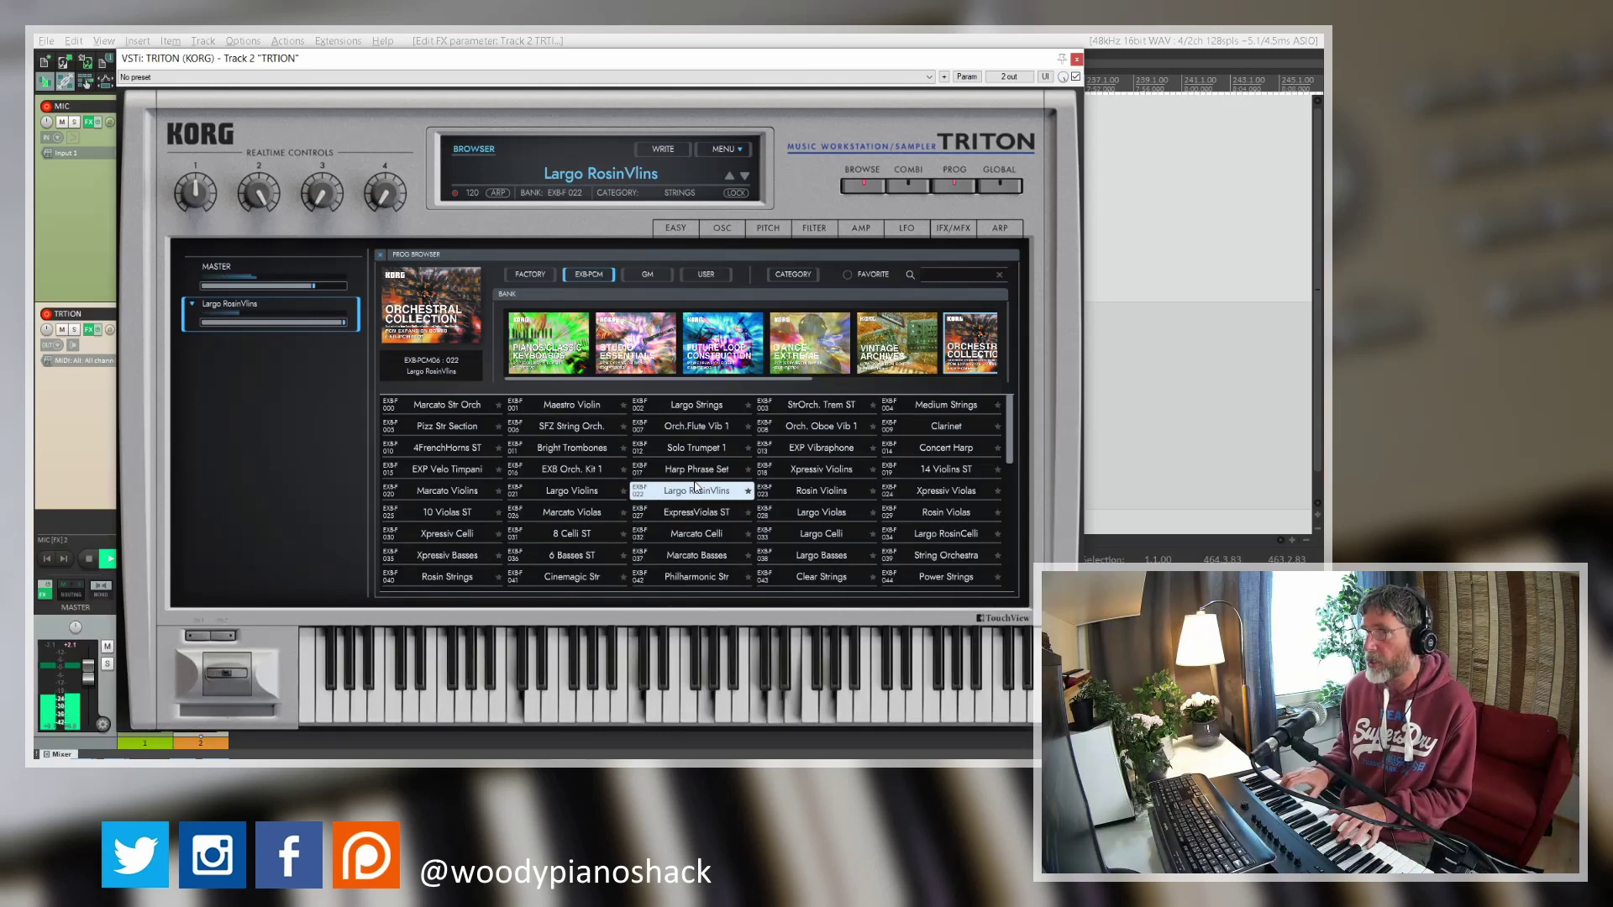
{"action": "scroll", "coordinate": [806, 378], "scroll_direction": "down", "scroll_amount": 3}
{"action": "left_click", "coordinate": [802, 363]}
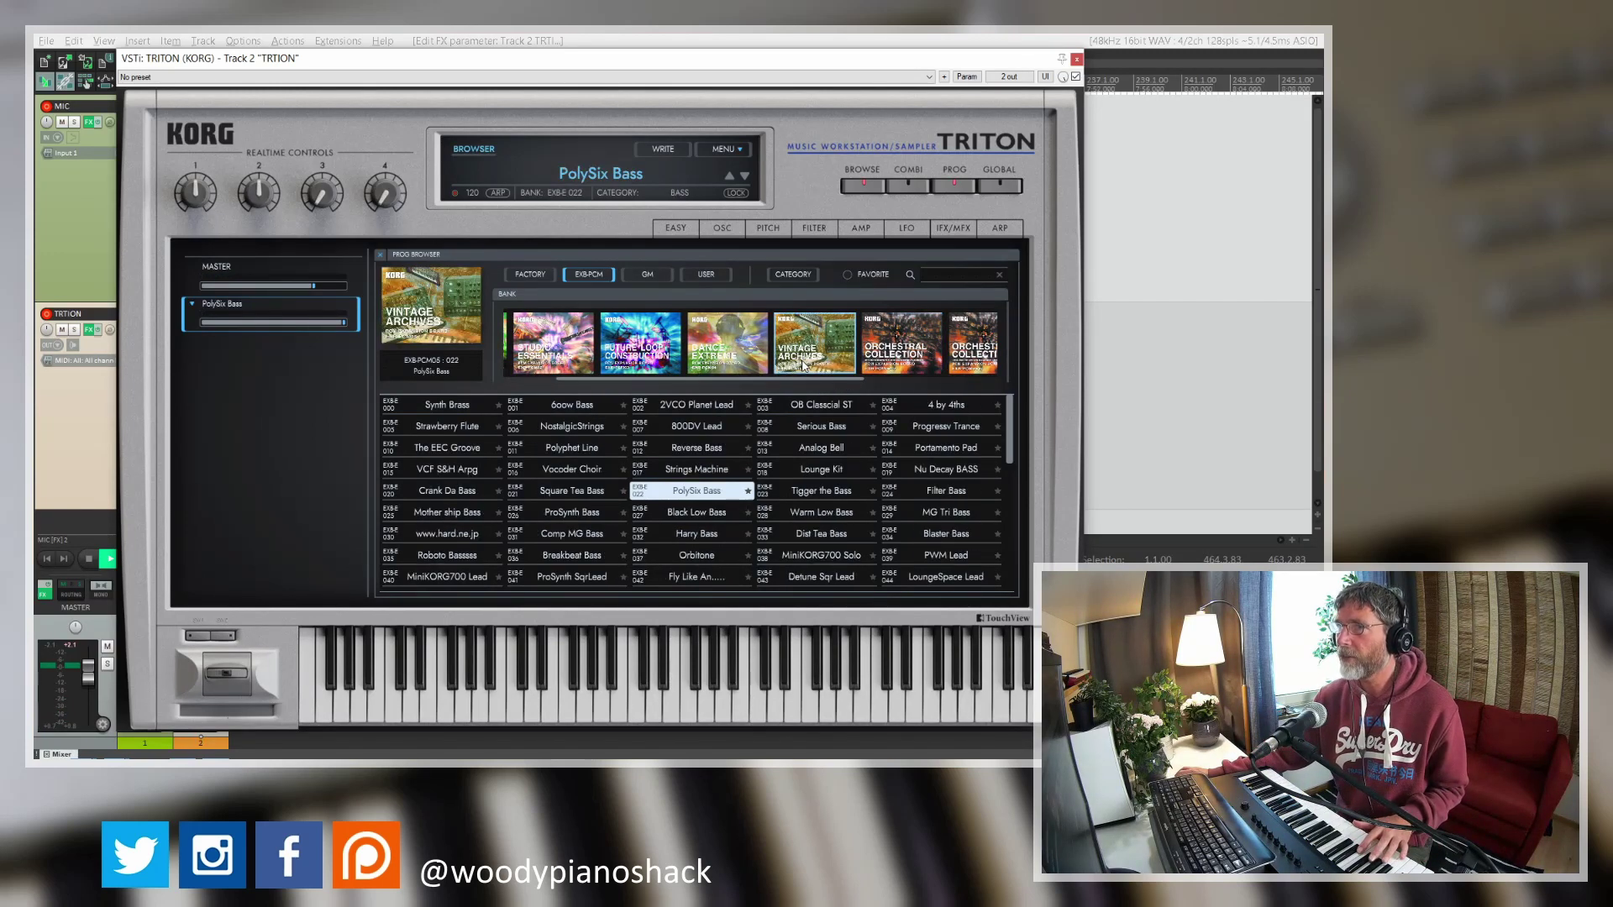
- Step through the expansion banks past Orchestral Collection to Concert Grand Piano and audition Piano&SynthPal
{"action": "scroll", "coordinate": [869, 369], "scroll_direction": "down", "scroll_amount": 3}
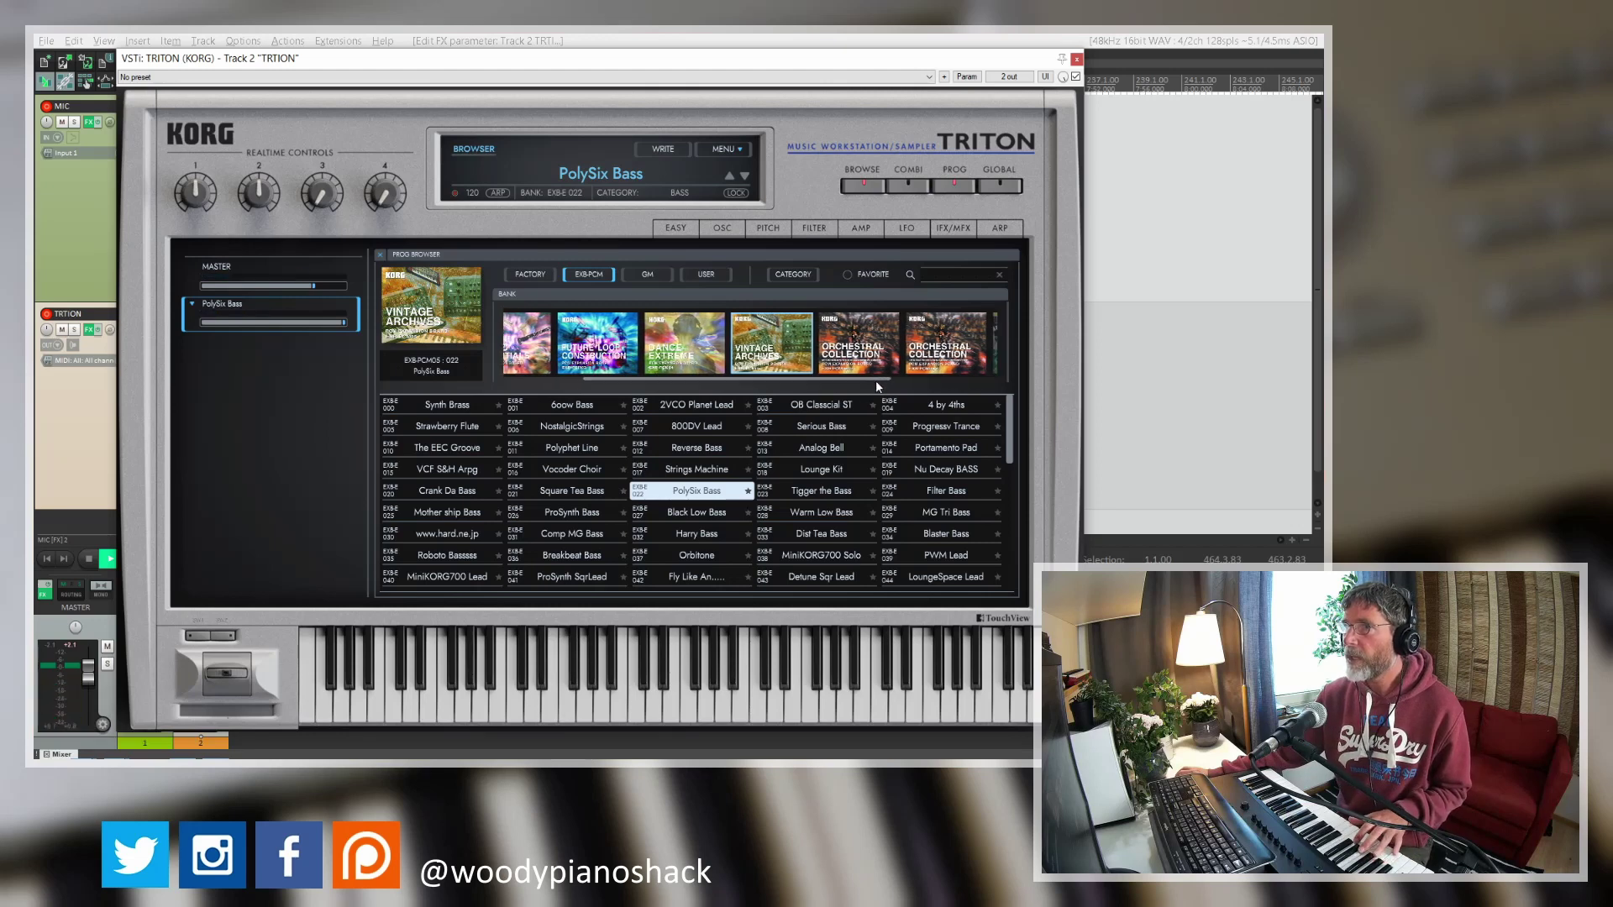
{"action": "left_click", "coordinate": [862, 346]}
{"action": "left_click", "coordinate": [945, 353]}
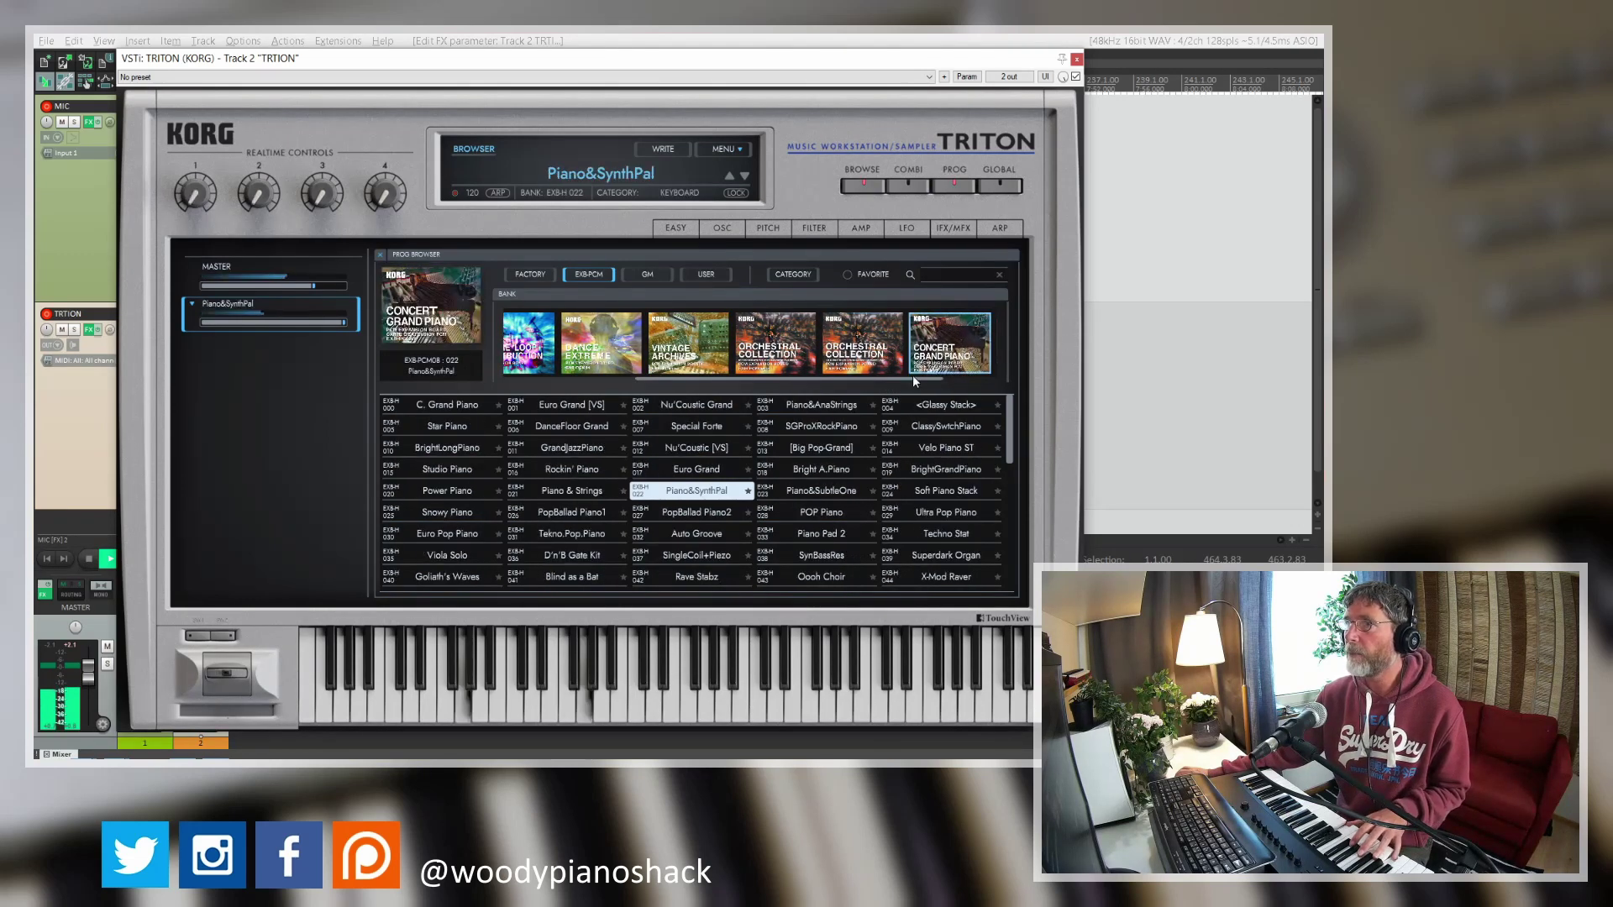
- Audition Transonic Grand, Strato Grand, FemaleVoice3 SW1 and Pulse Bass in the Trance Attack bank
{"action": "scroll", "coordinate": [920, 370], "scroll_direction": "down", "scroll_amount": 2}
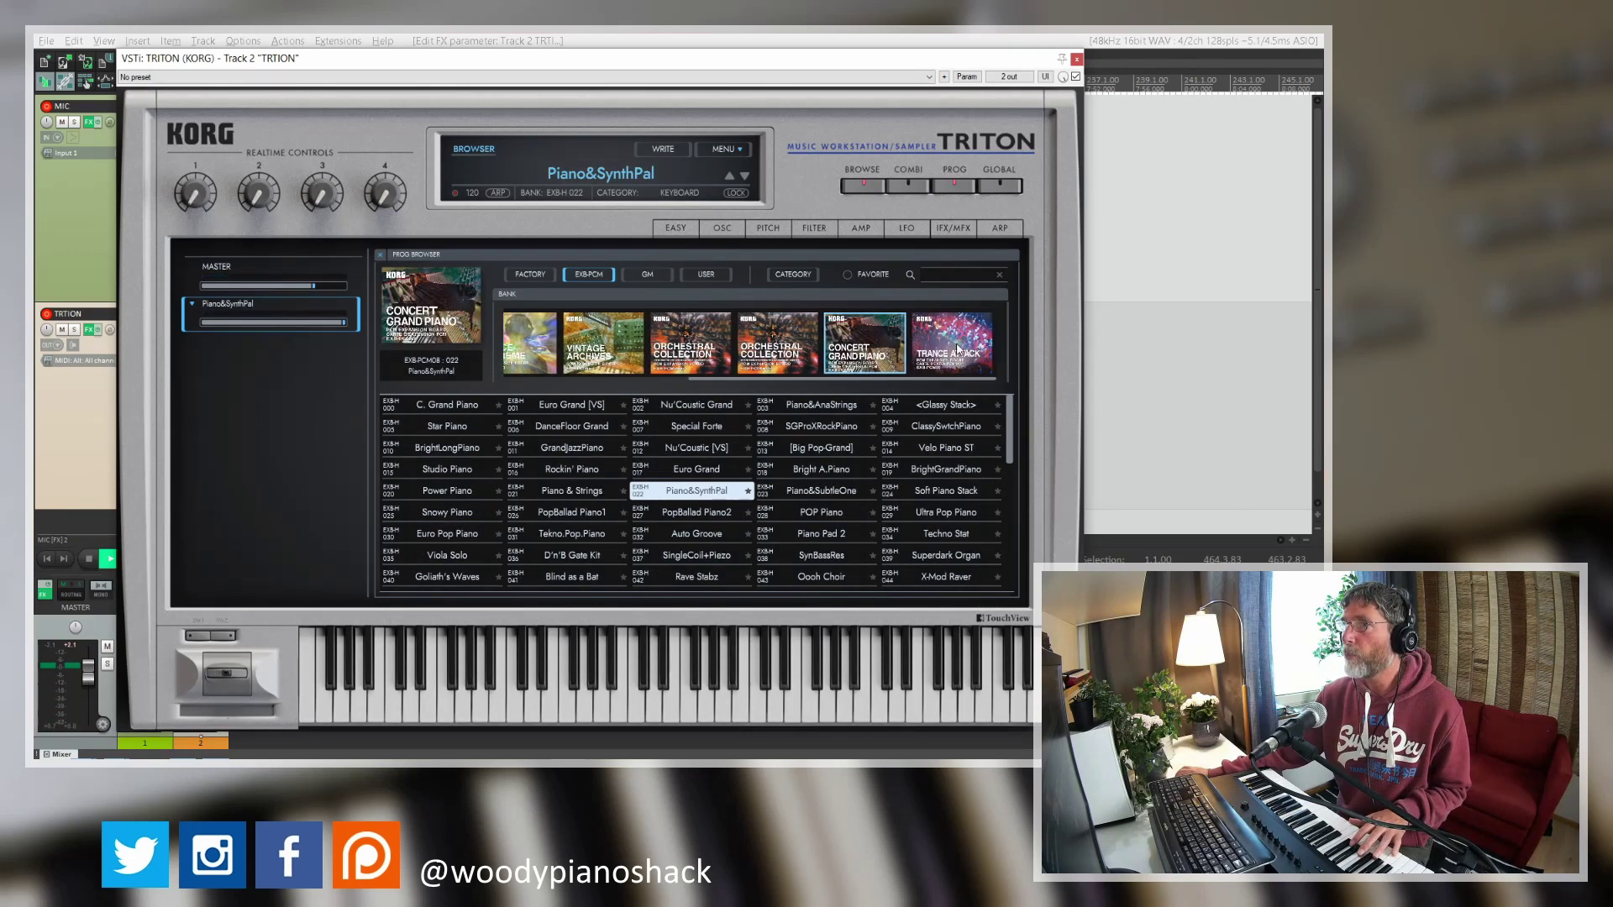
{"action": "left_click", "coordinate": [956, 346]}
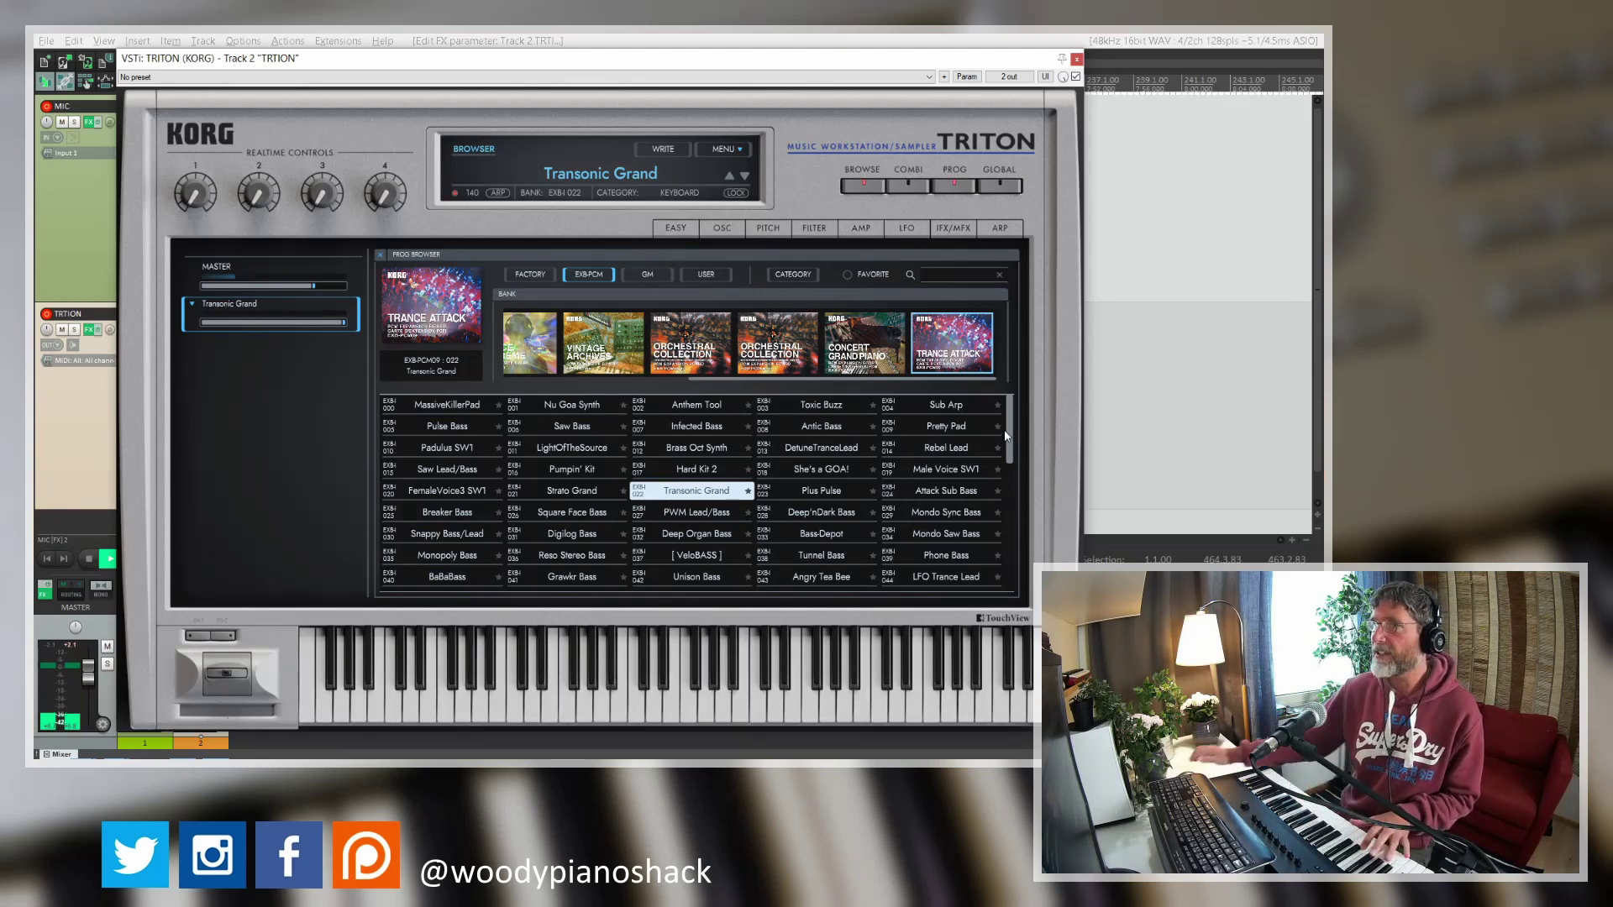
{"action": "left_click", "coordinate": [699, 472]}
{"action": "left_click", "coordinate": [563, 493]}
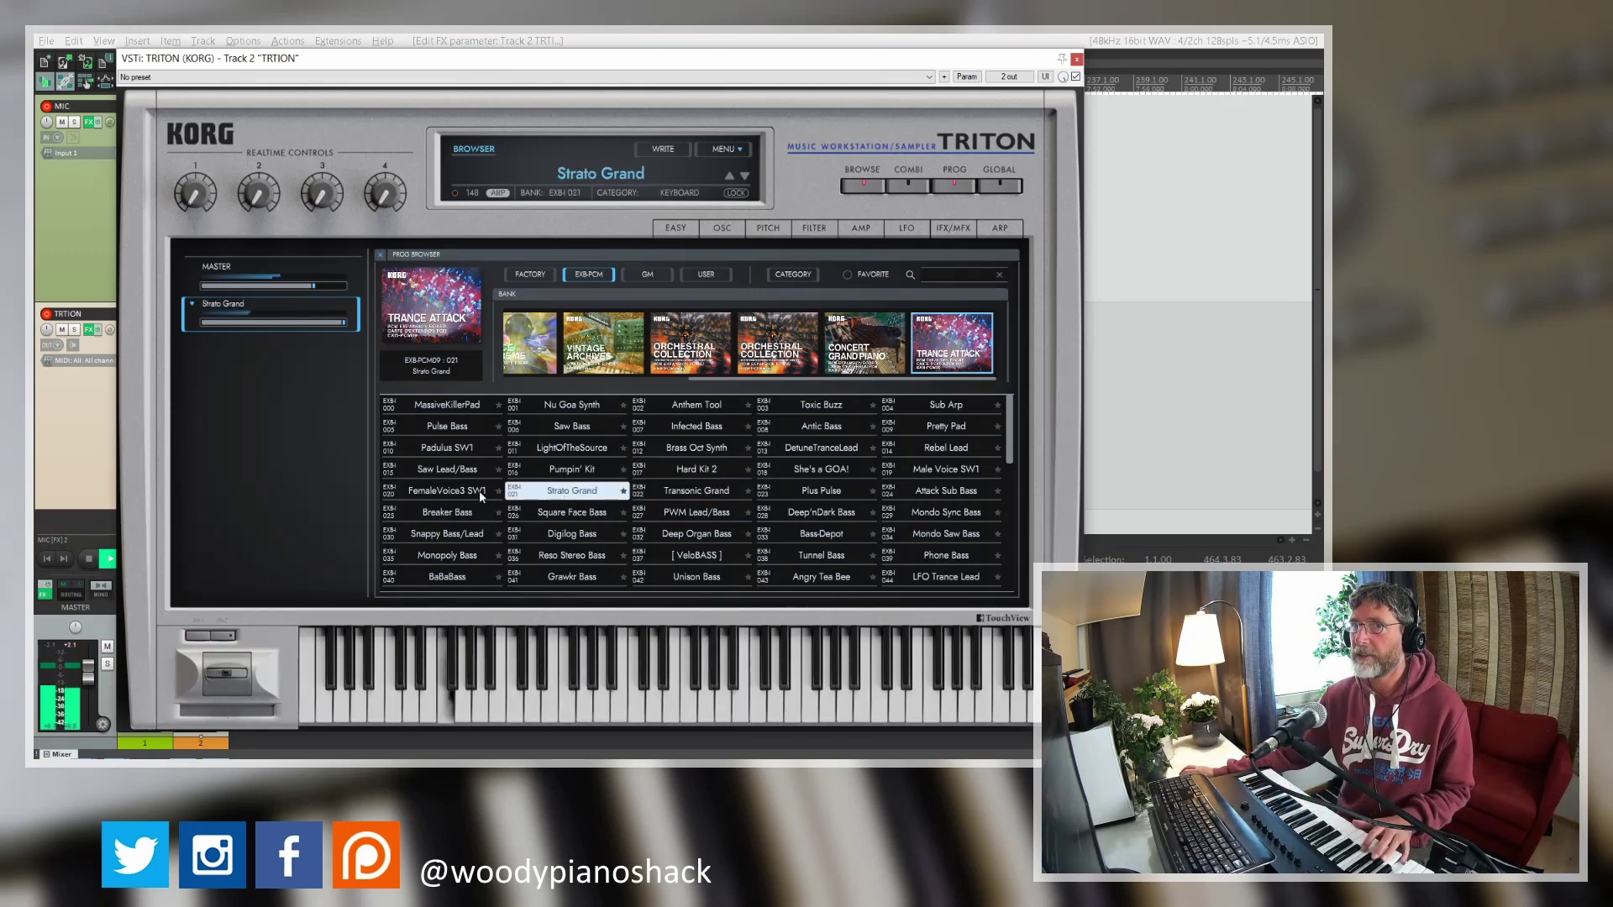
{"action": "left_click", "coordinate": [479, 490]}
{"action": "left_click", "coordinate": [467, 427]}
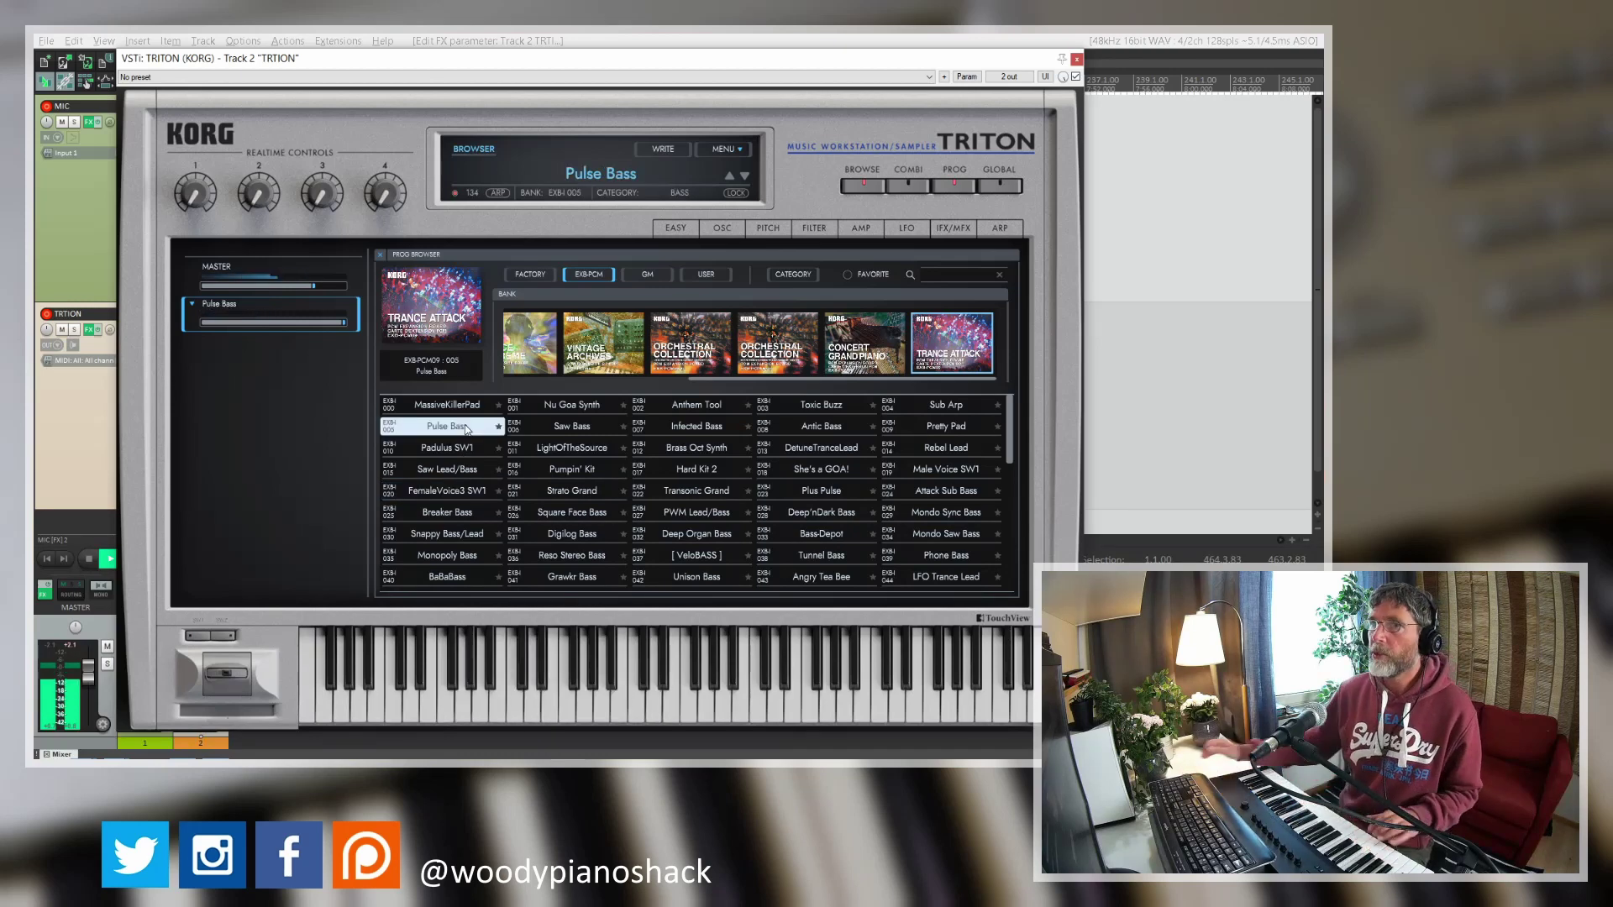
- Filter the program list by the Slow Synth category and load Rez. Down from Factory Bank A
{"action": "left_click", "coordinate": [777, 276]}
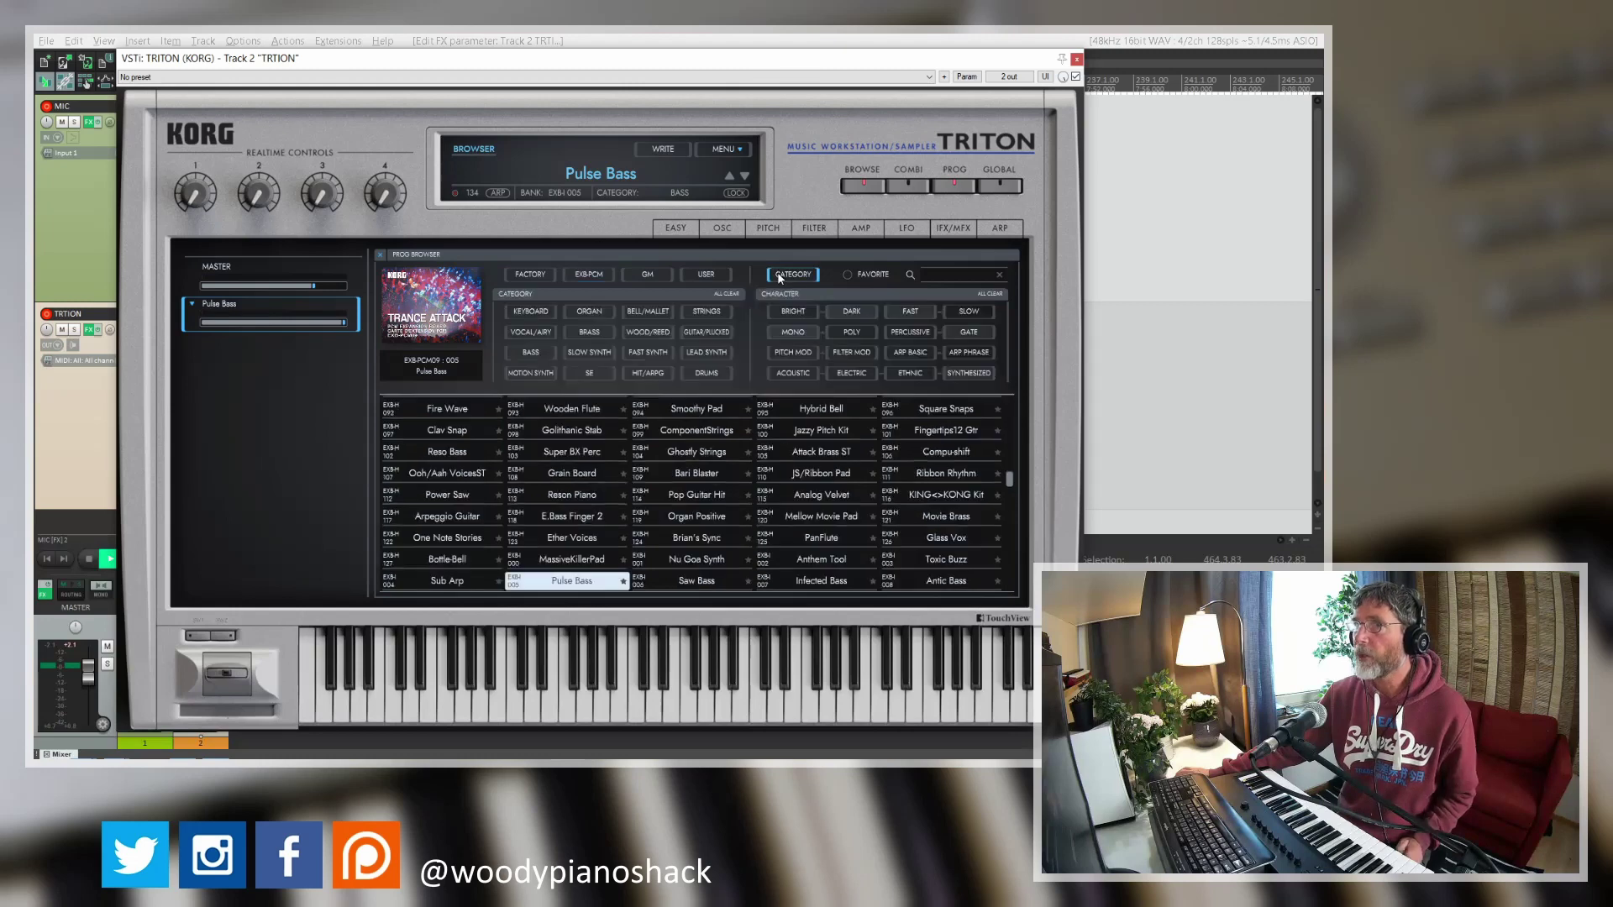
{"action": "left_click", "coordinate": [597, 351]}
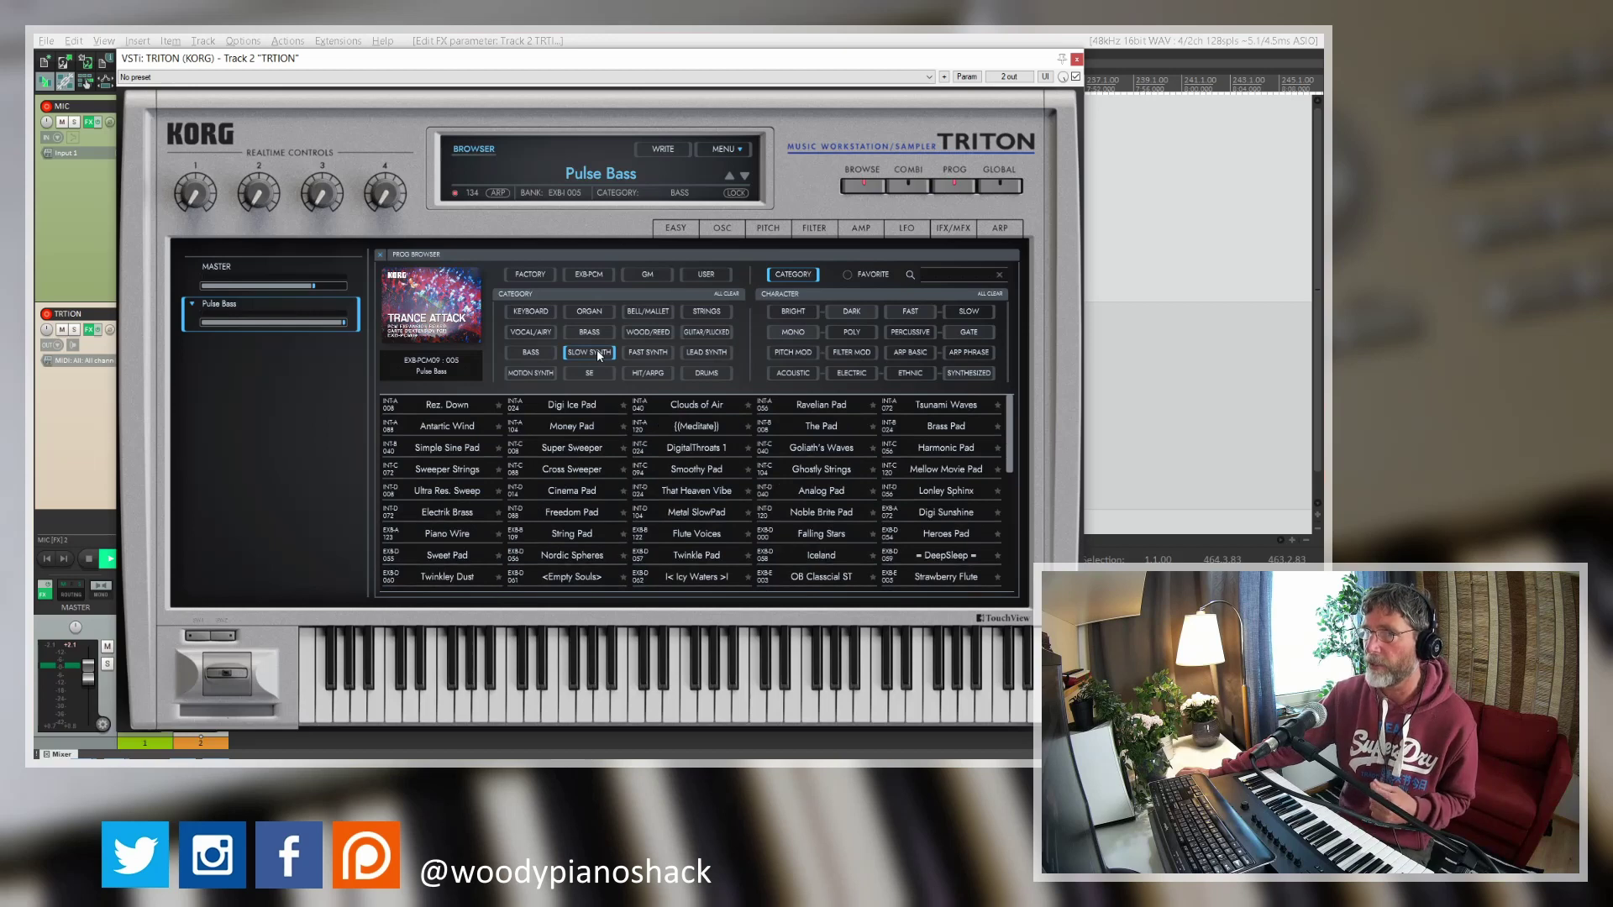
{"action": "left_click", "coordinate": [459, 406]}
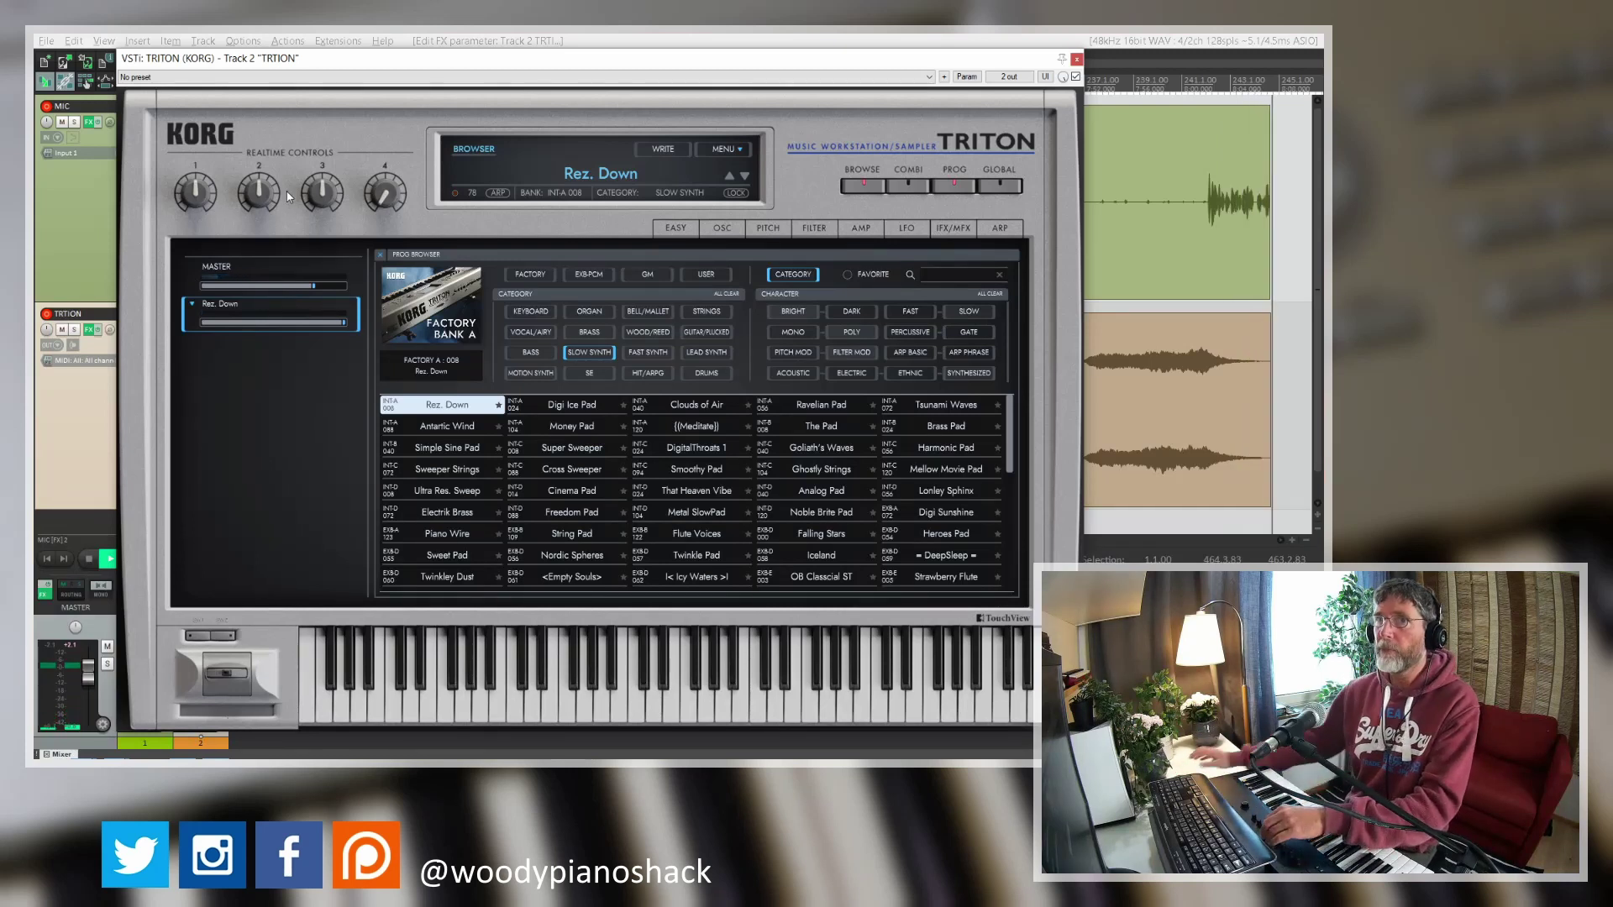
- Set realtime knob 4 to 10, open its assignment options and show the control assignments in the global settings
{"action": "left_click_drag", "start_coordinate": [395, 196], "coordinate": [396, 187]}
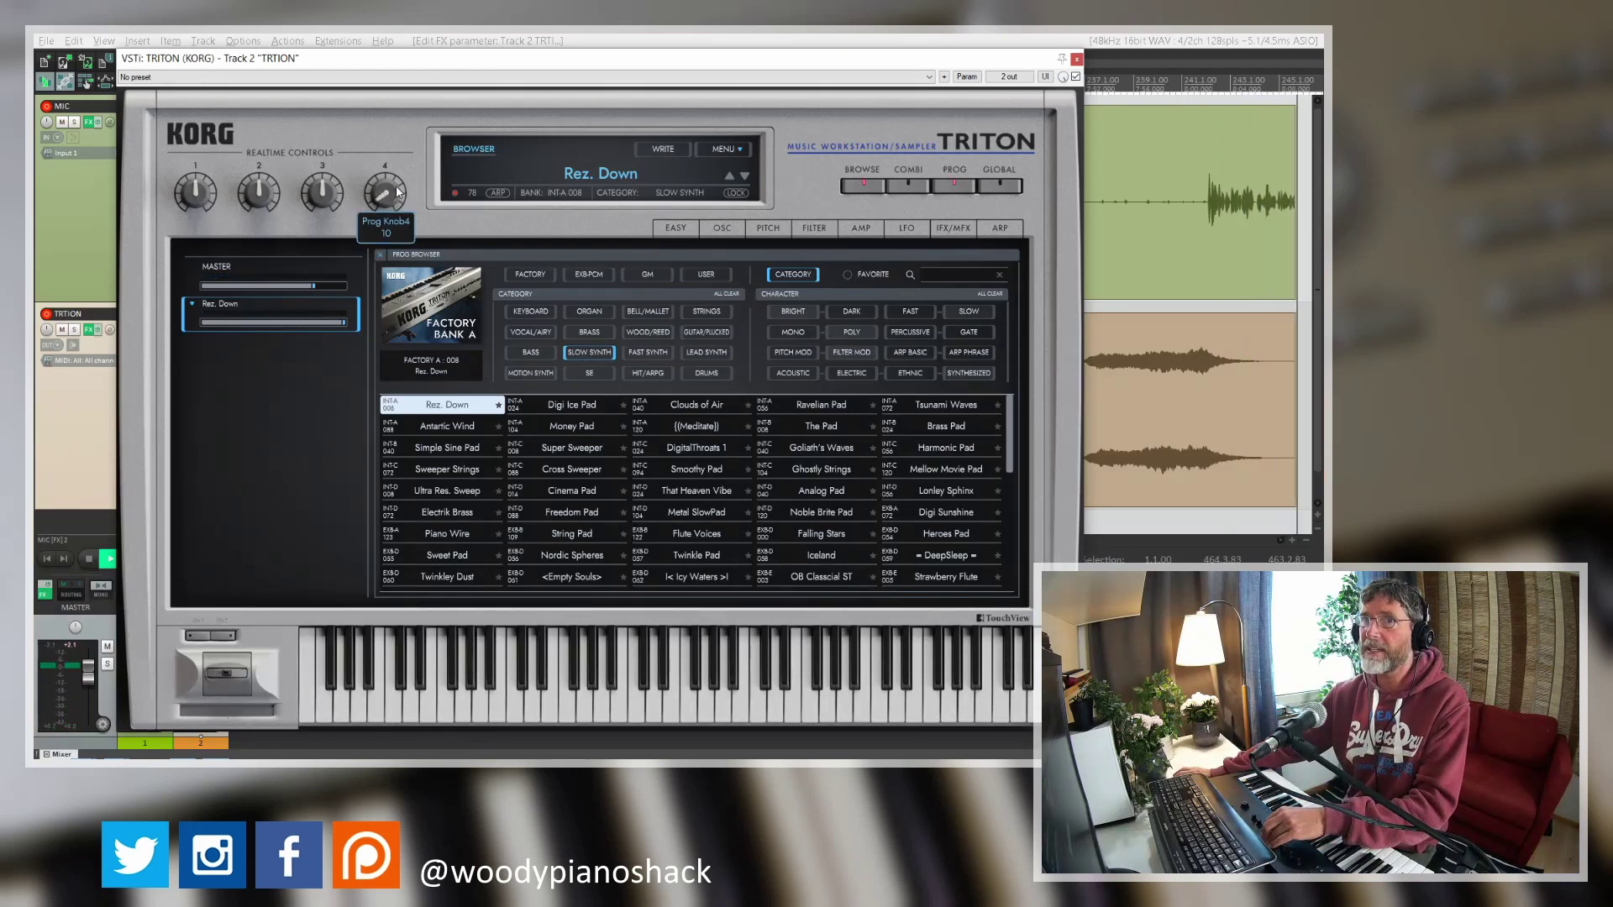
{"action": "right_click", "coordinate": [385, 203]}
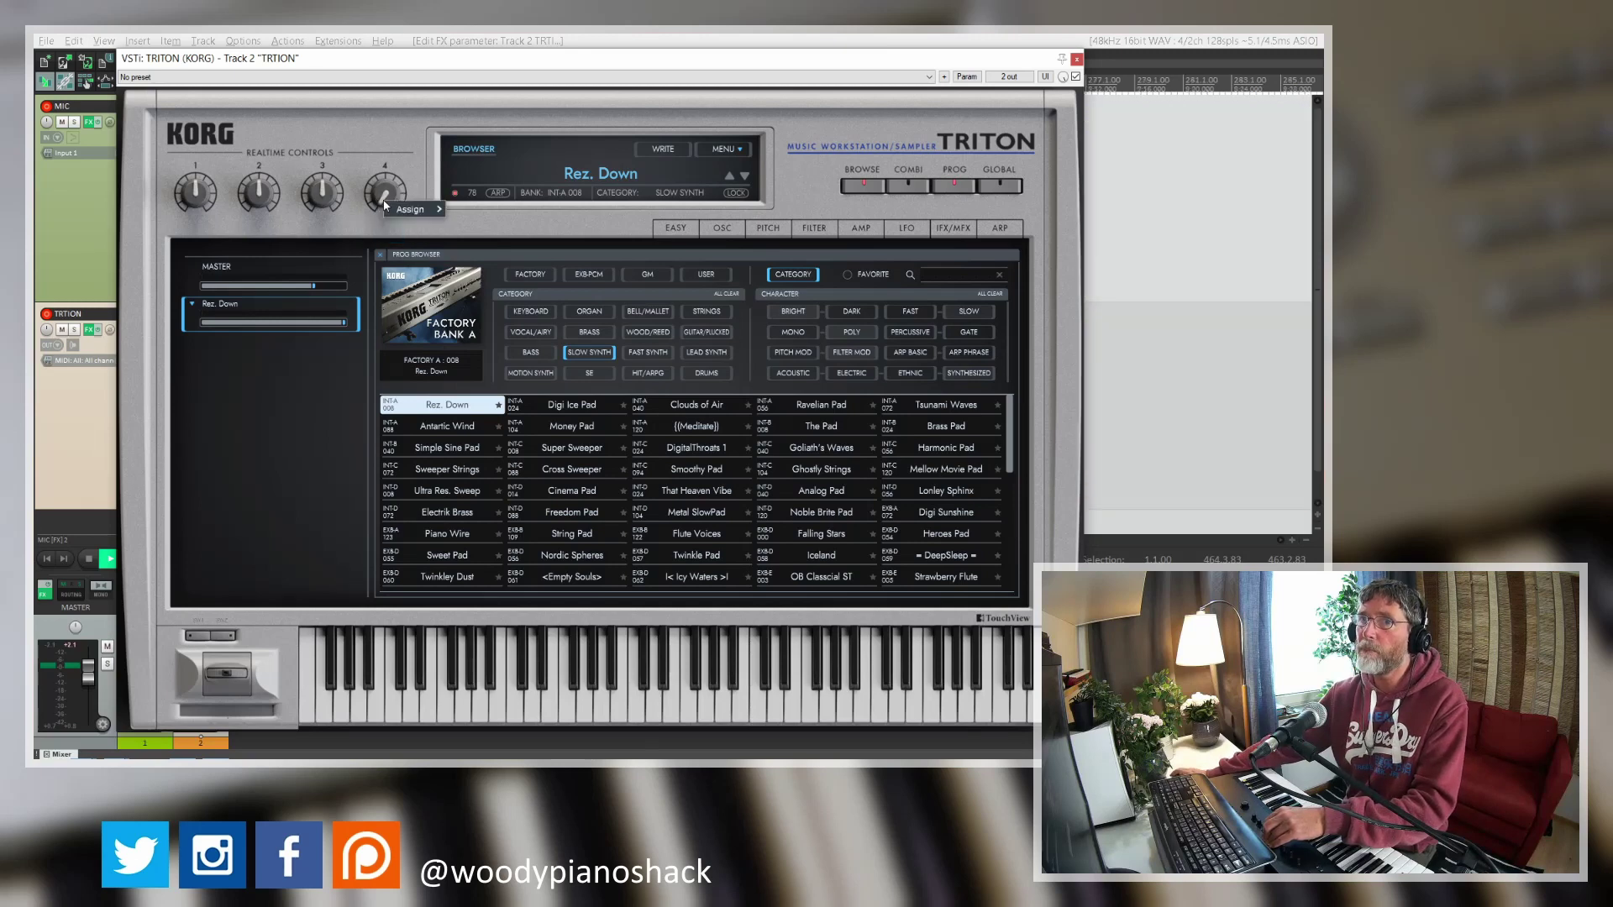
{"action": "left_click", "coordinate": [988, 188]}
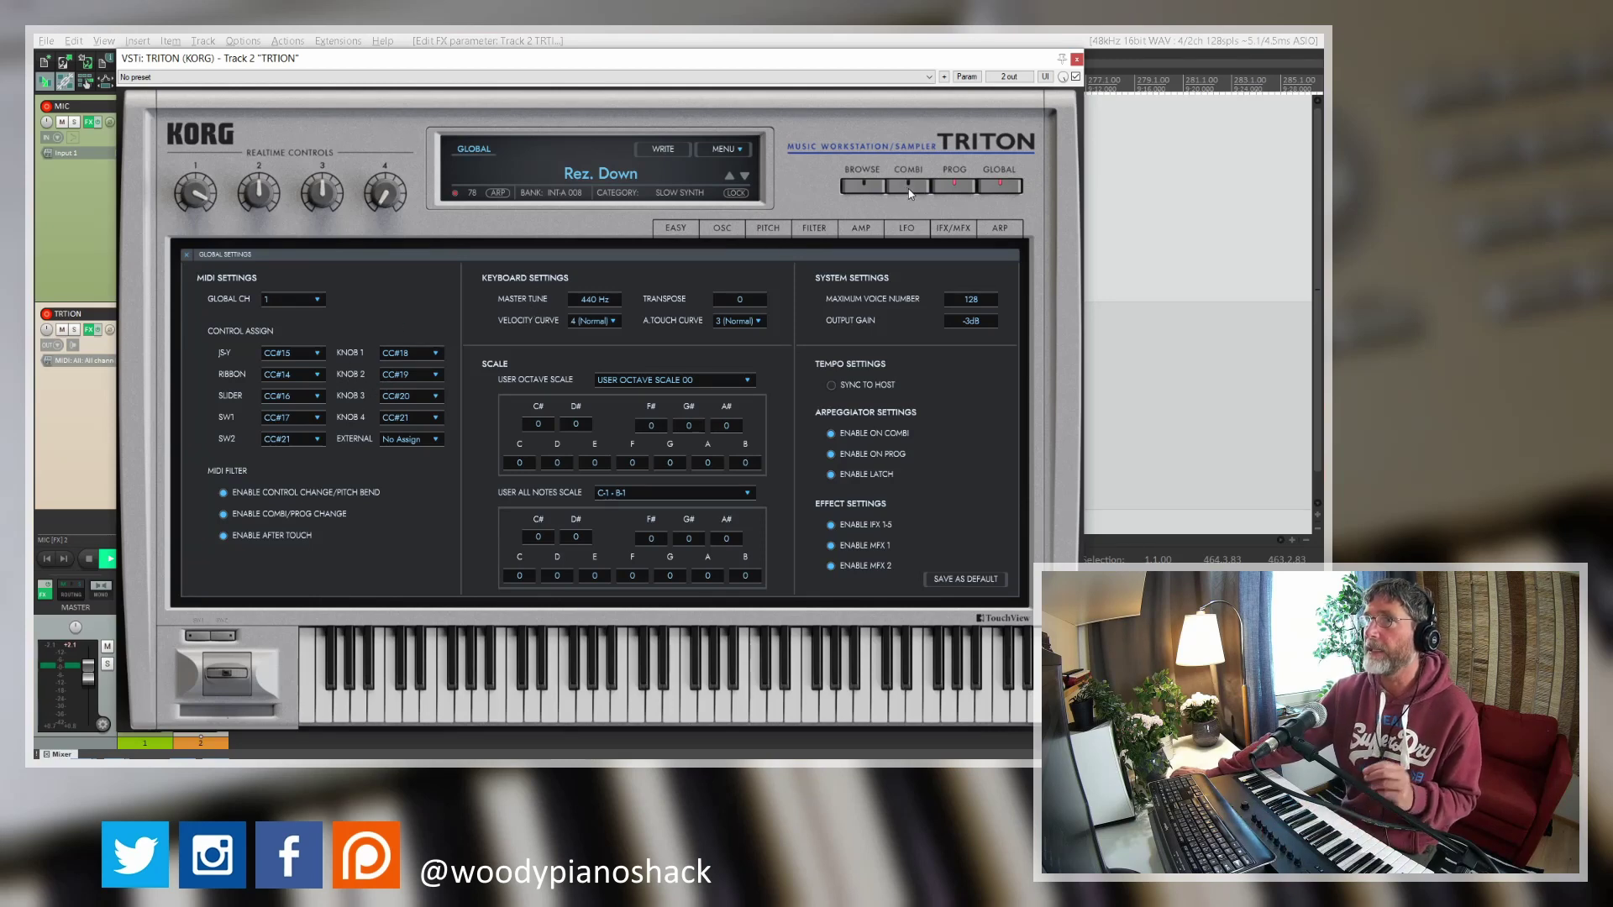
- Show the easy program editor for Rez. Down and try out the virtual joystick
{"action": "left_click", "coordinate": [950, 186]}
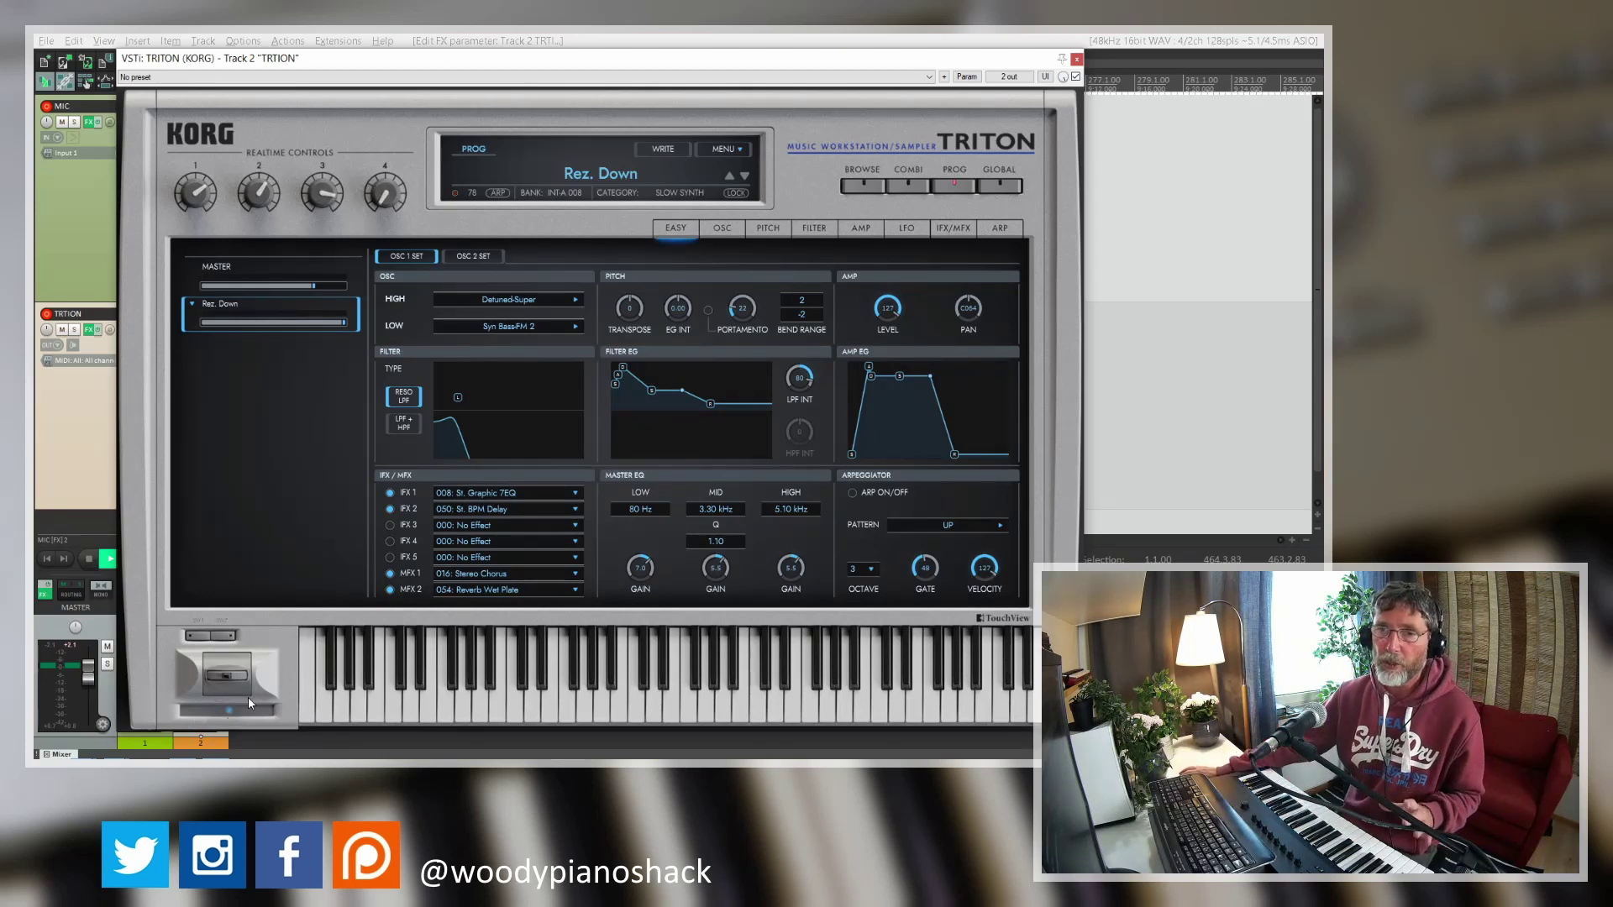
{"action": "left_click_drag", "start_coordinate": [224, 678], "coordinate": [216, 700]}
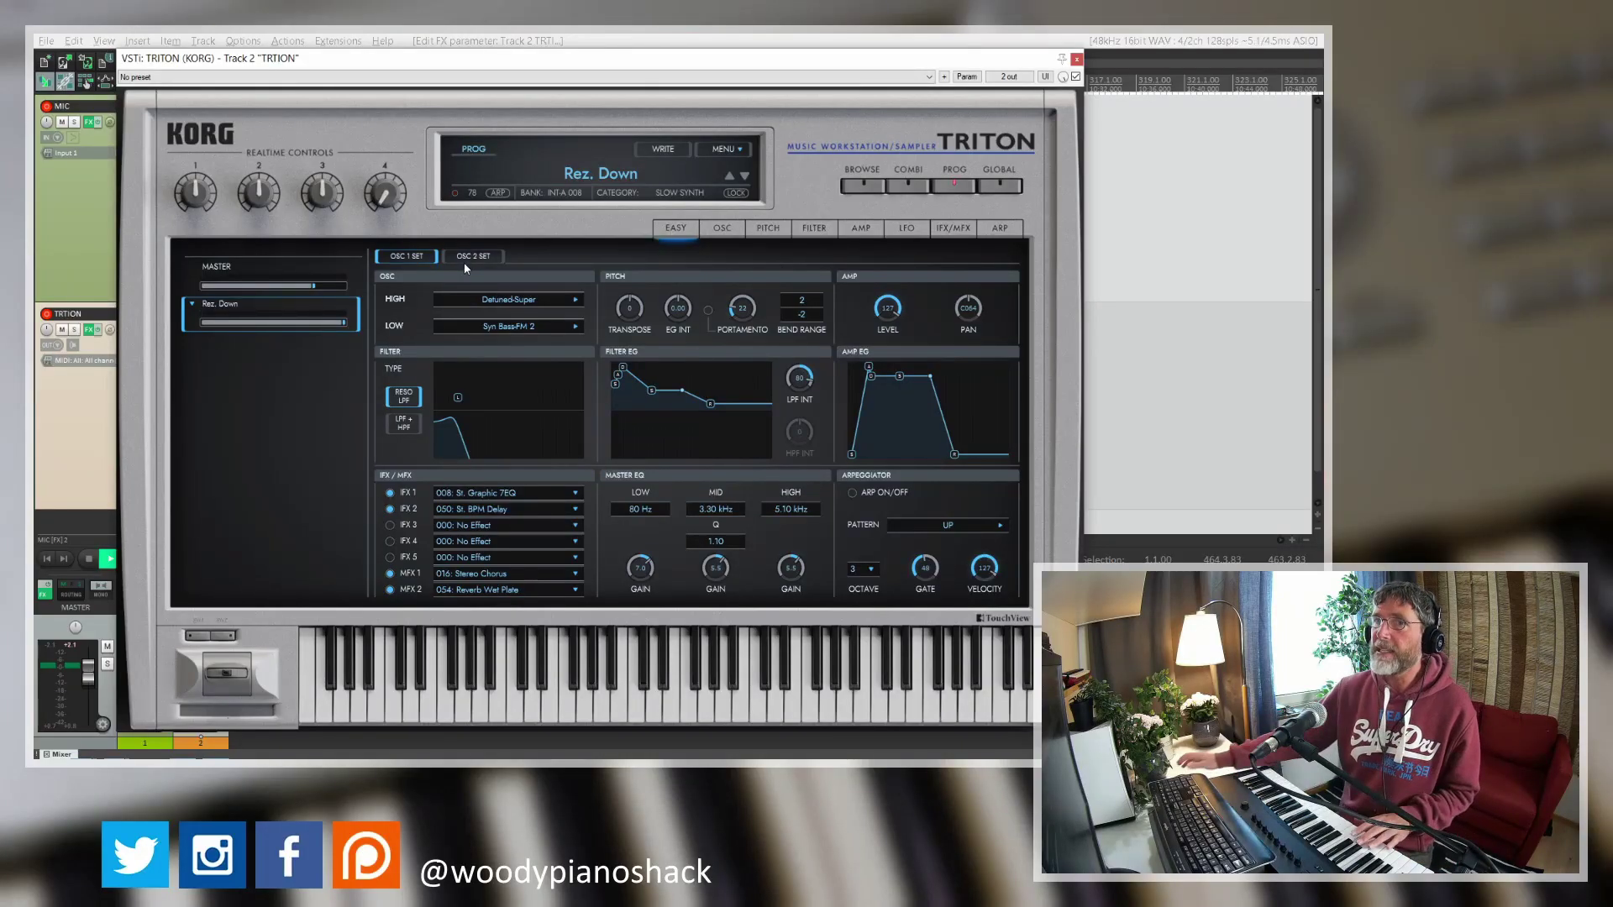
- Compare the OSC 1 and OSC 2 settings of Rez. Down, ending on OSC 1
{"action": "left_click", "coordinate": [450, 258]}
{"action": "left_click", "coordinate": [433, 259]}
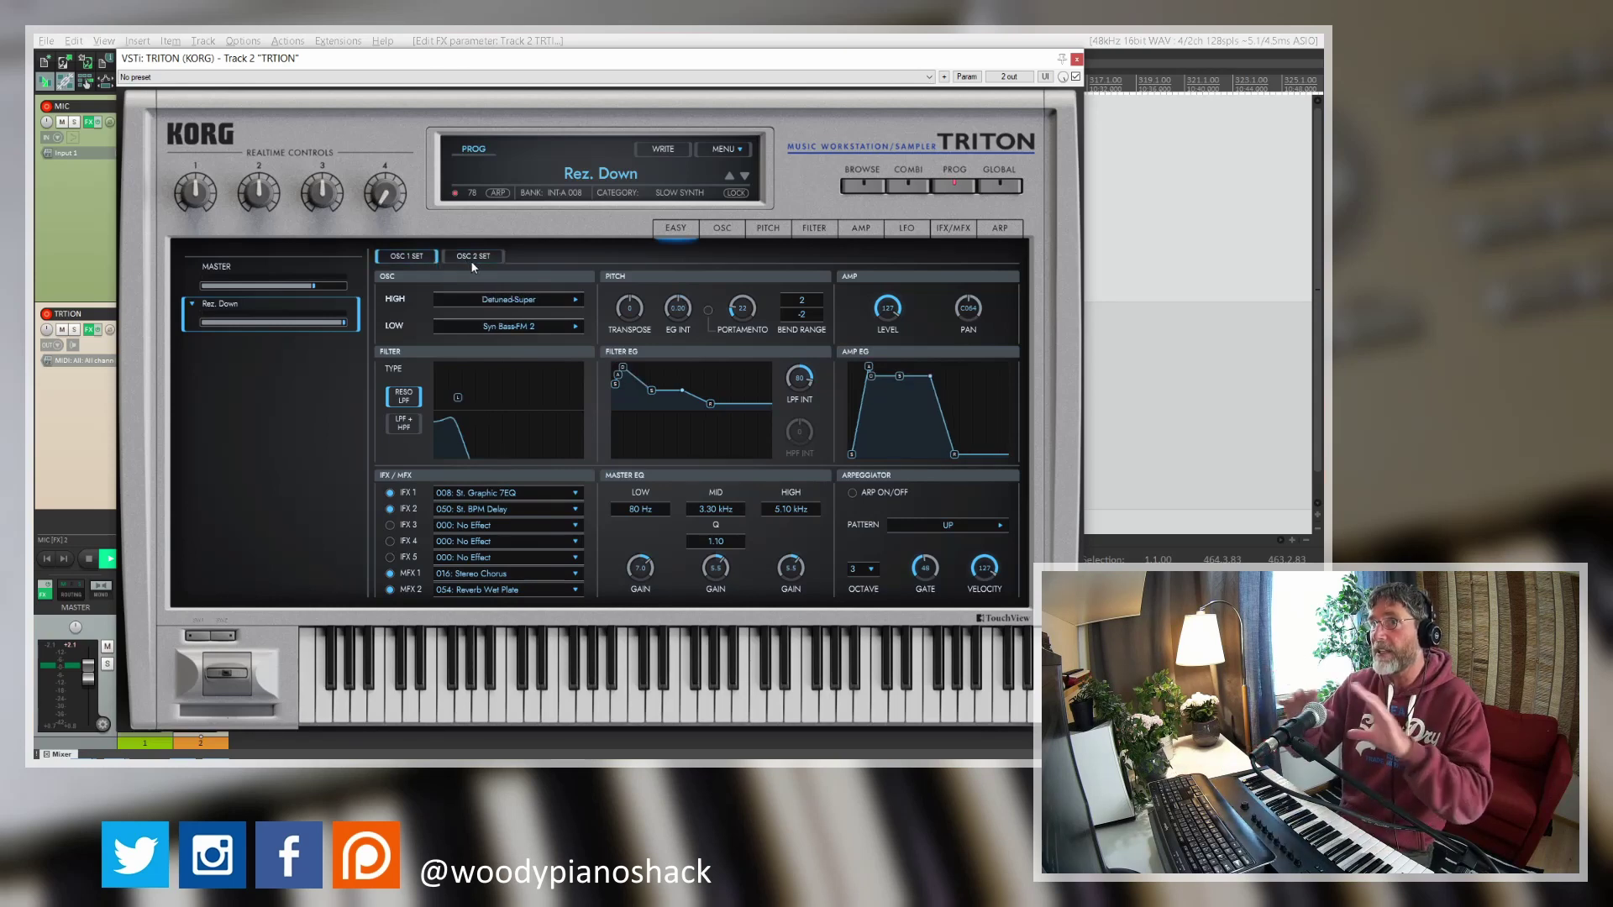
{"action": "left_click", "coordinate": [463, 259]}
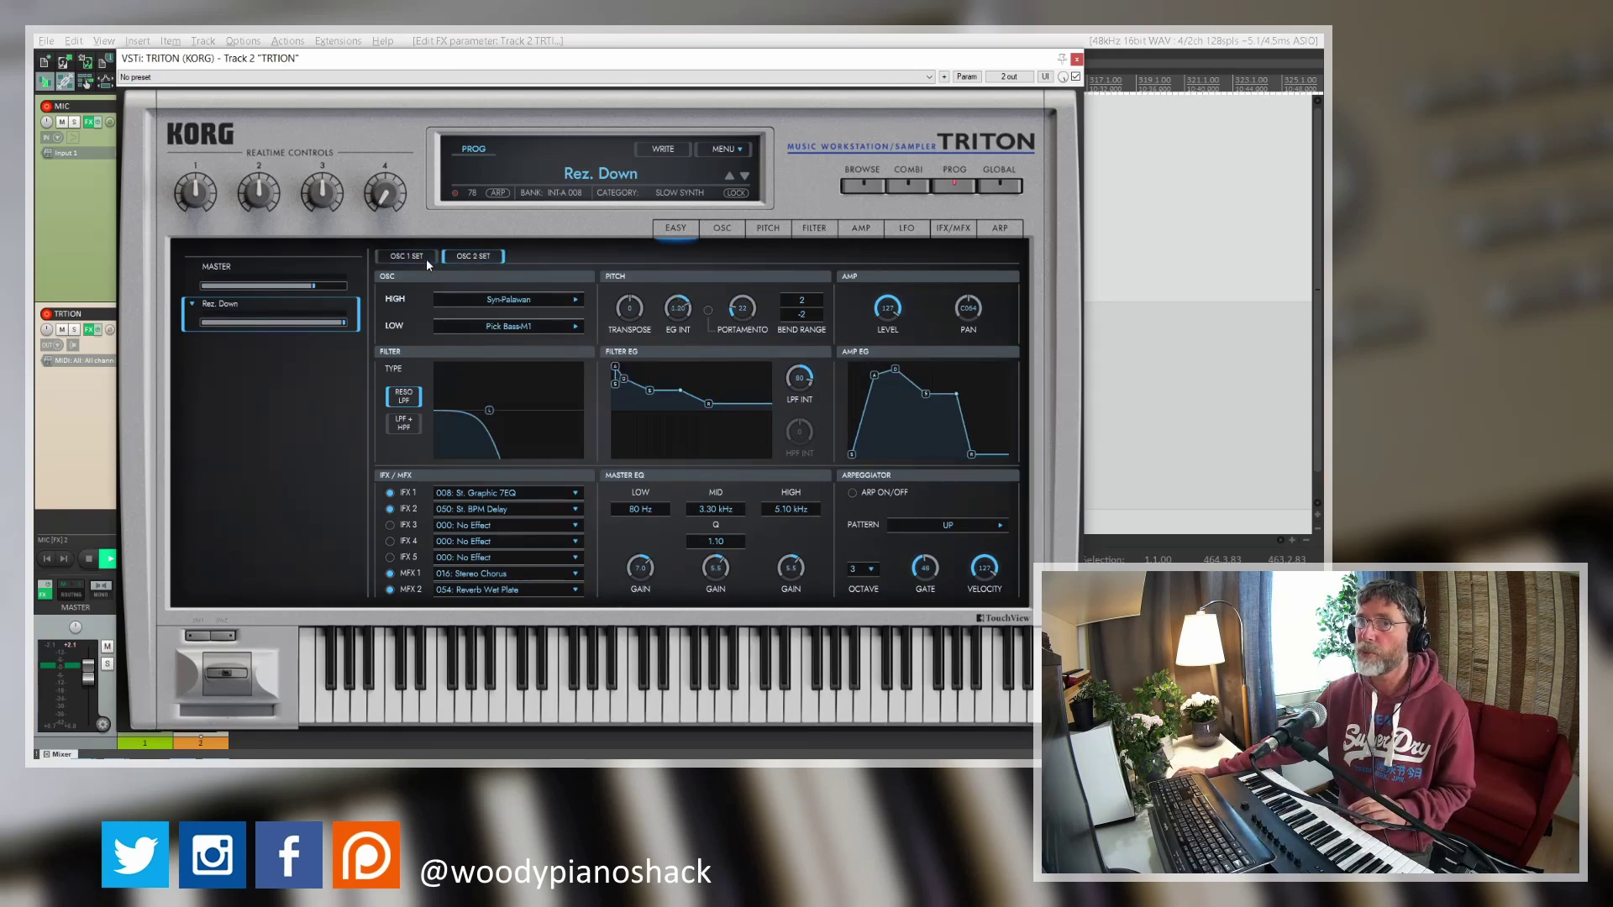
{"action": "left_click", "coordinate": [426, 259]}
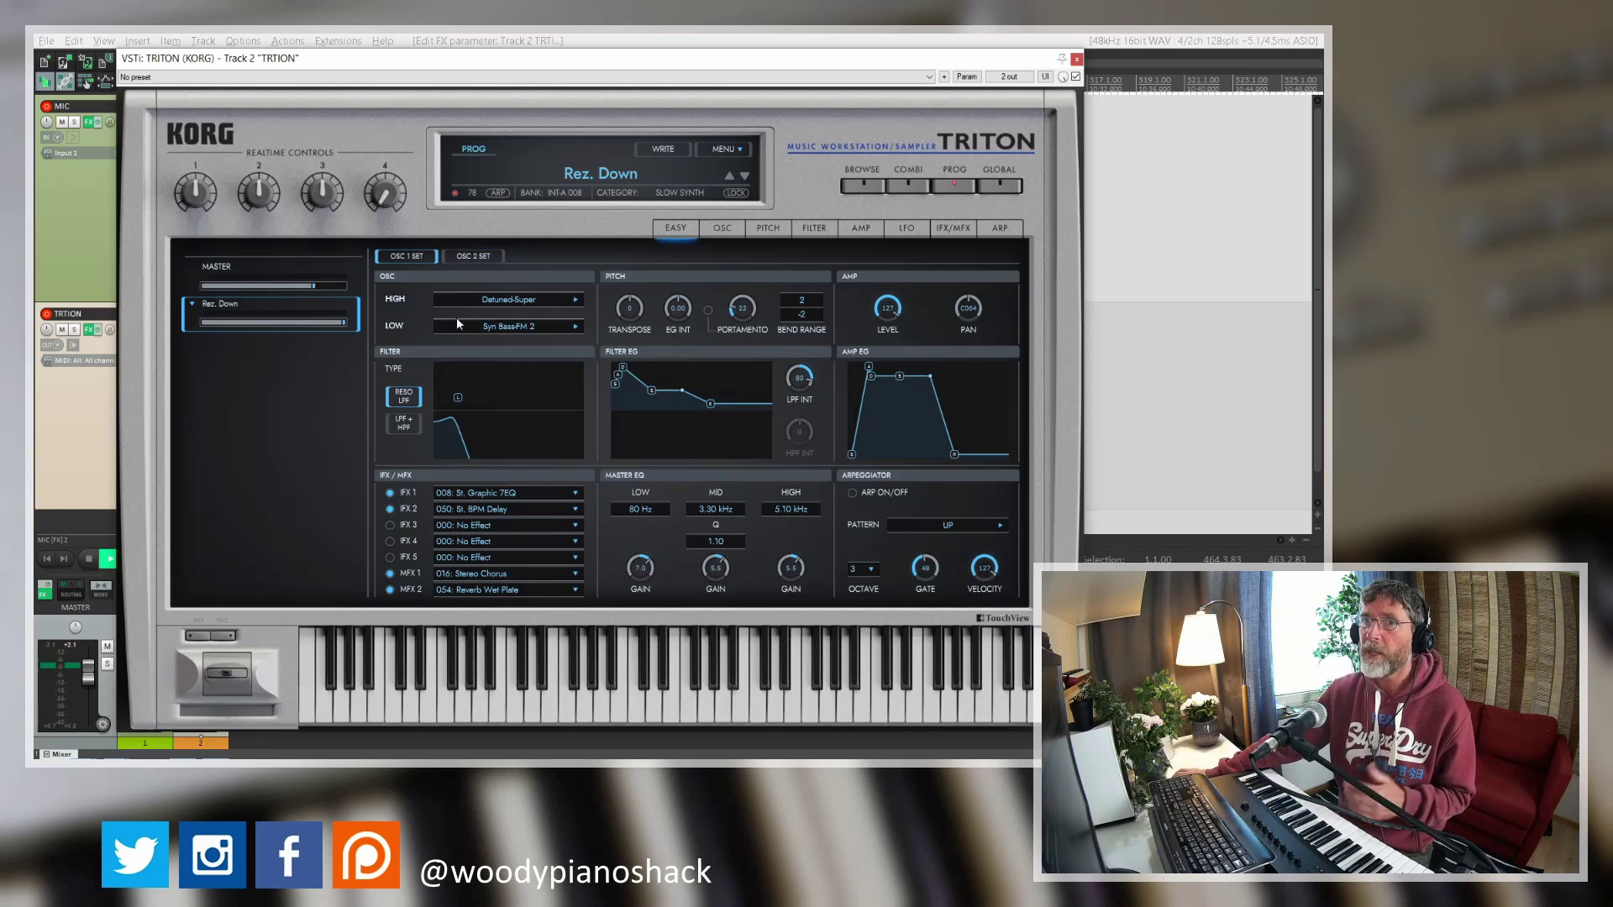
- Look through the factory samples available for OSC 1's high layer and close the list without choosing another sample
{"action": "left_click", "coordinate": [511, 304]}
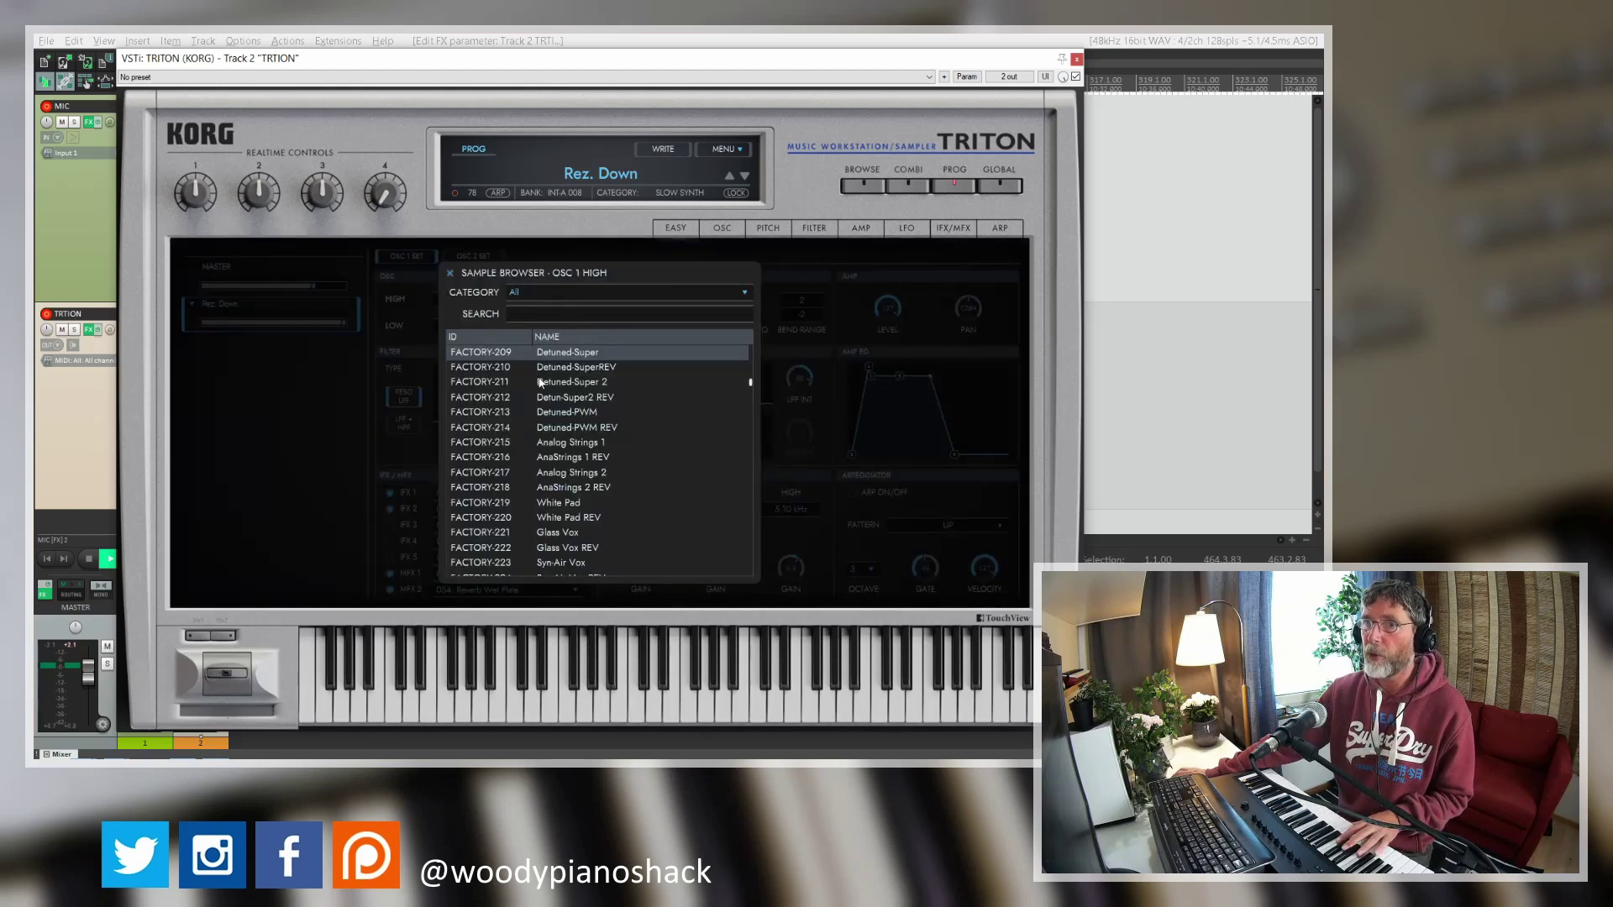
{"action": "scroll", "coordinate": [541, 382], "scroll_direction": "down", "scroll_amount": 5}
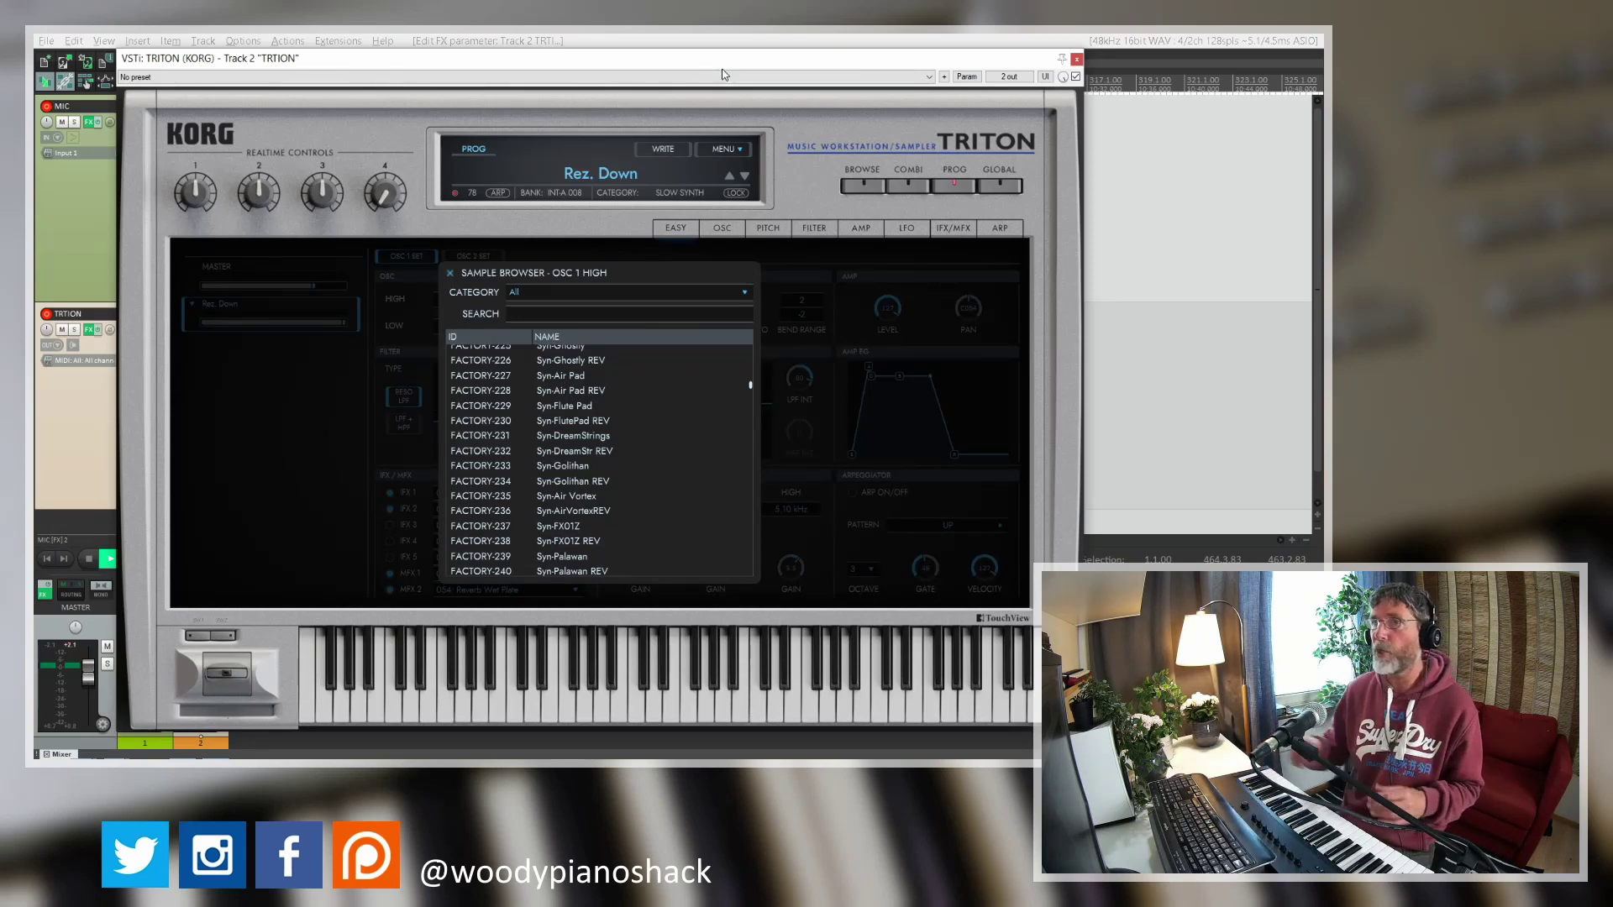
{"action": "scroll", "coordinate": [600, 385], "scroll_direction": "down", "scroll_amount": 10}
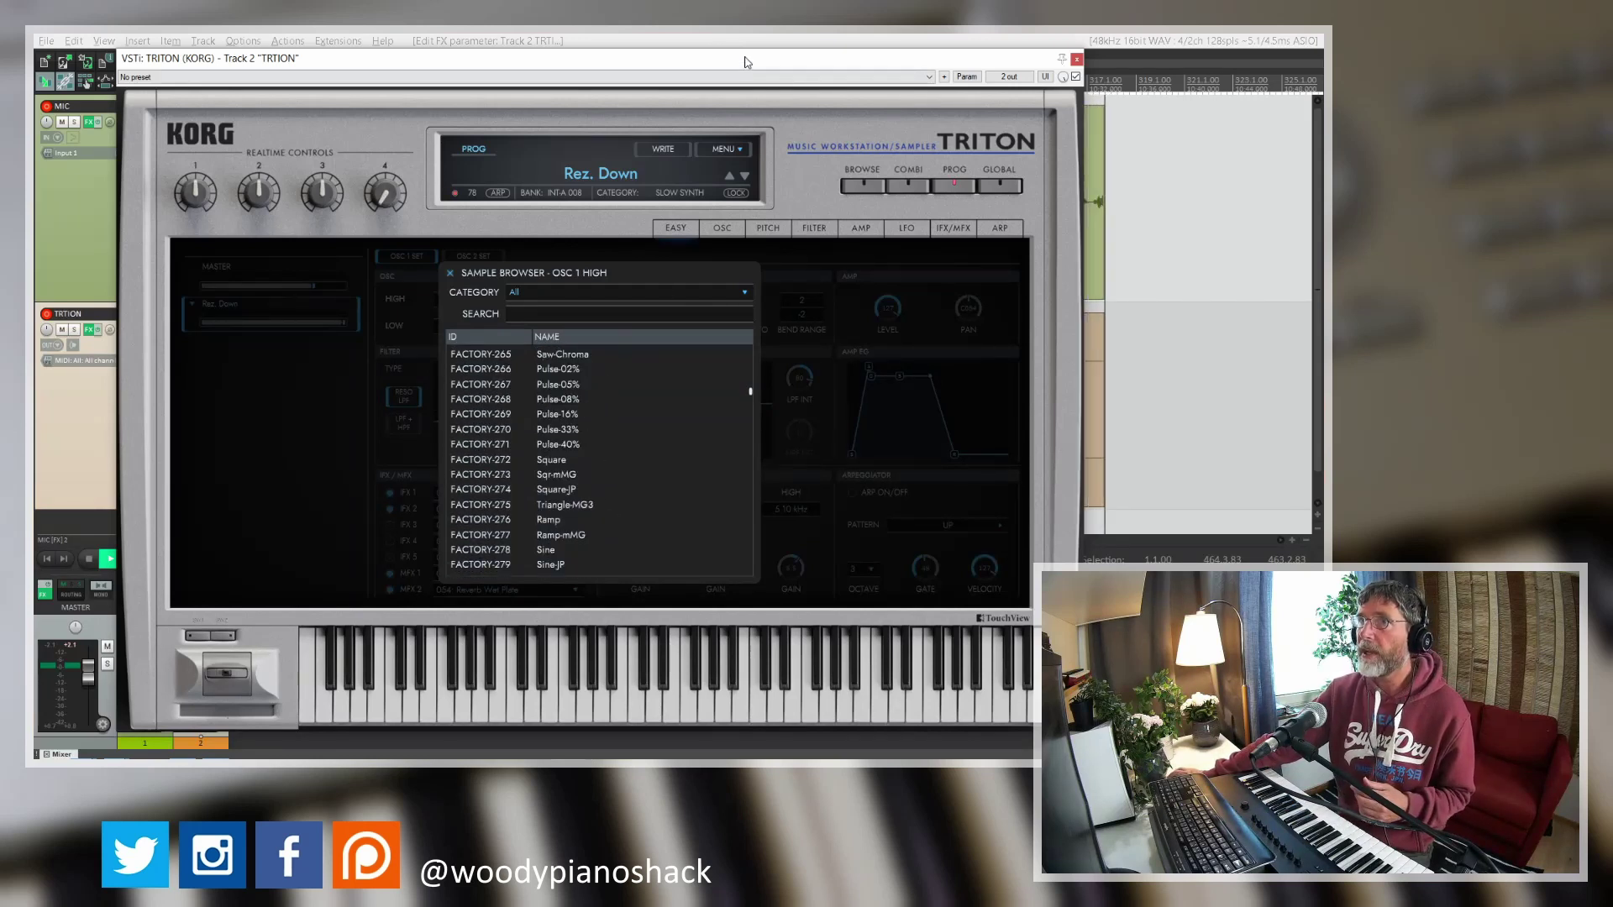
{"action": "left_click", "coordinate": [449, 273]}
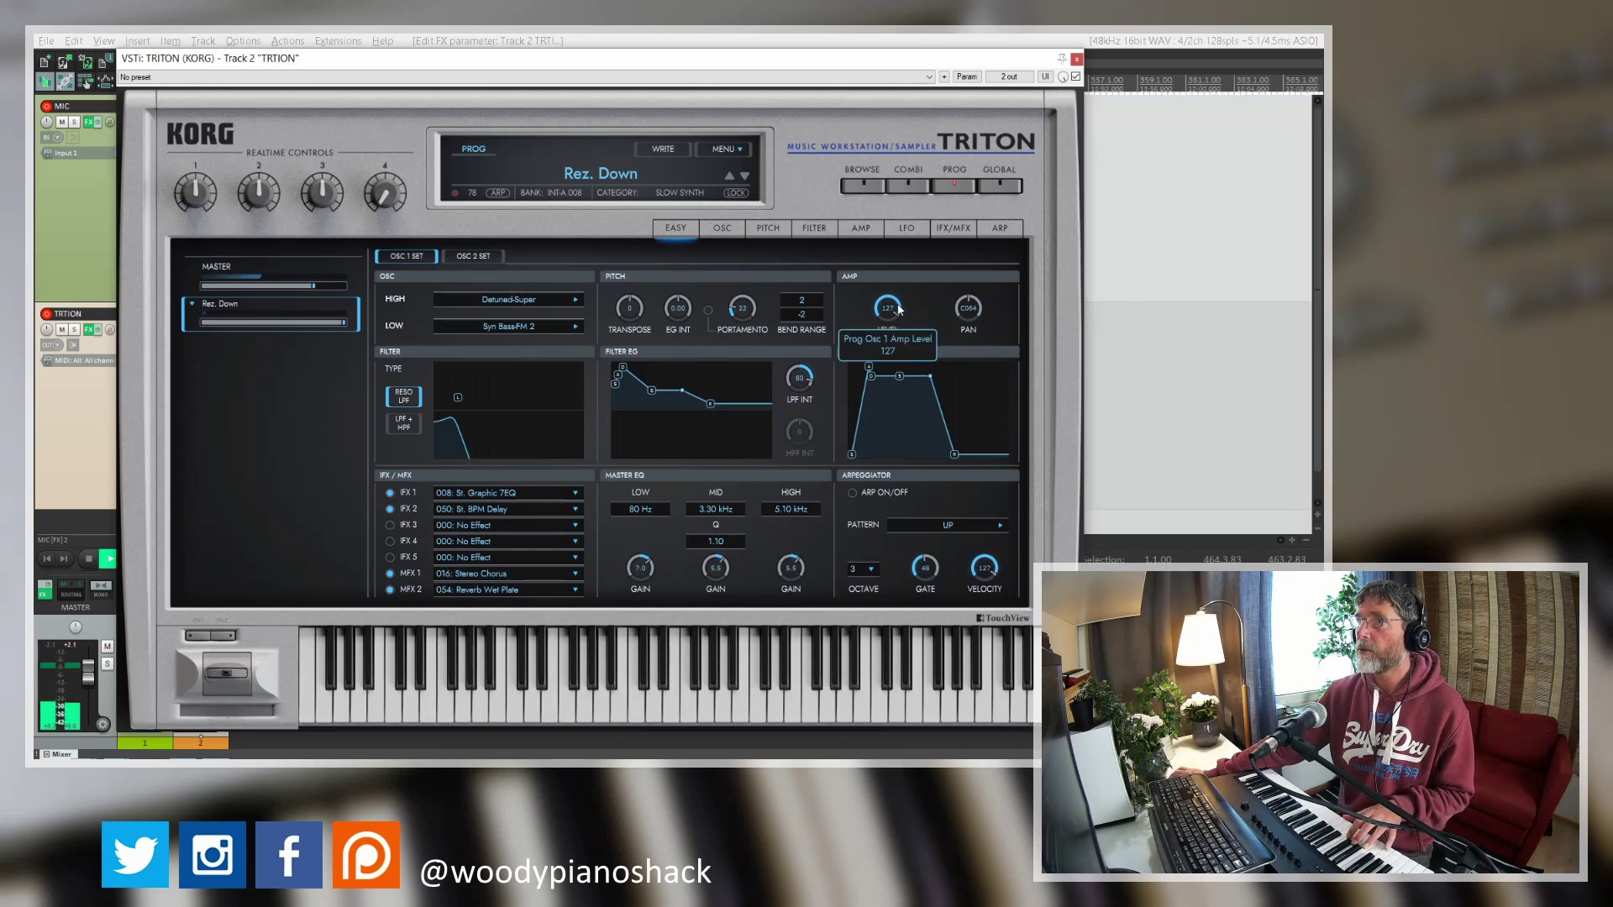
- Turn the amp levels of OSC 1 and OSC 2 down to 0 and bring OSC 1 back up to 82
{"action": "left_click_drag", "start_coordinate": [887, 309], "coordinate": [885, 427]}
{"action": "left_click", "coordinate": [475, 258]}
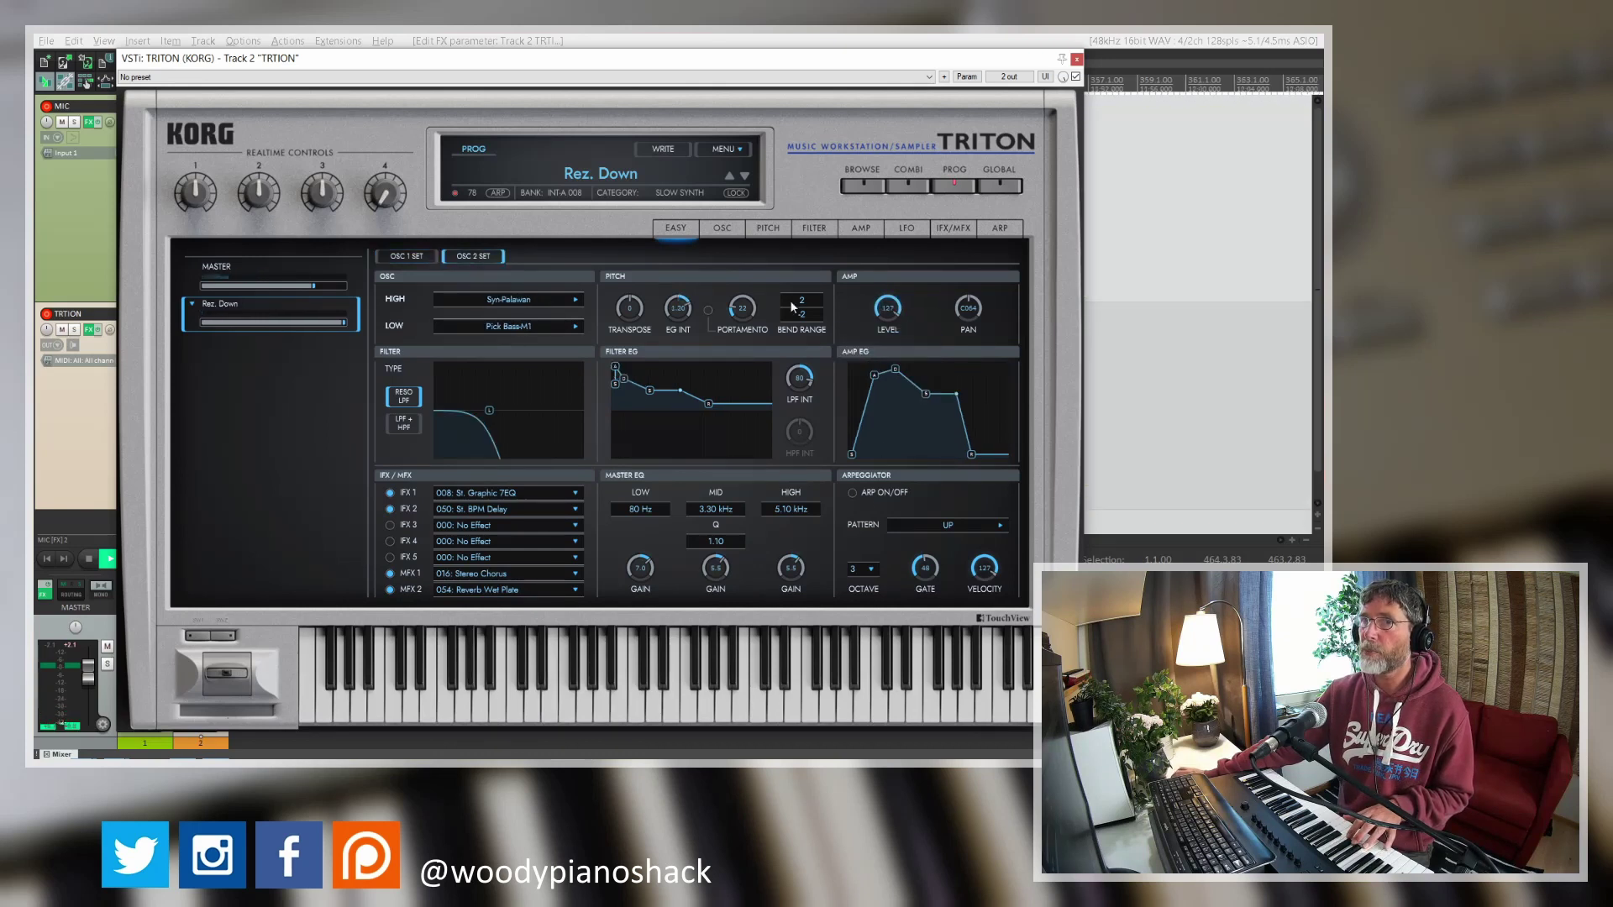
{"action": "left_click_drag", "start_coordinate": [870, 308], "coordinate": [750, 472]}
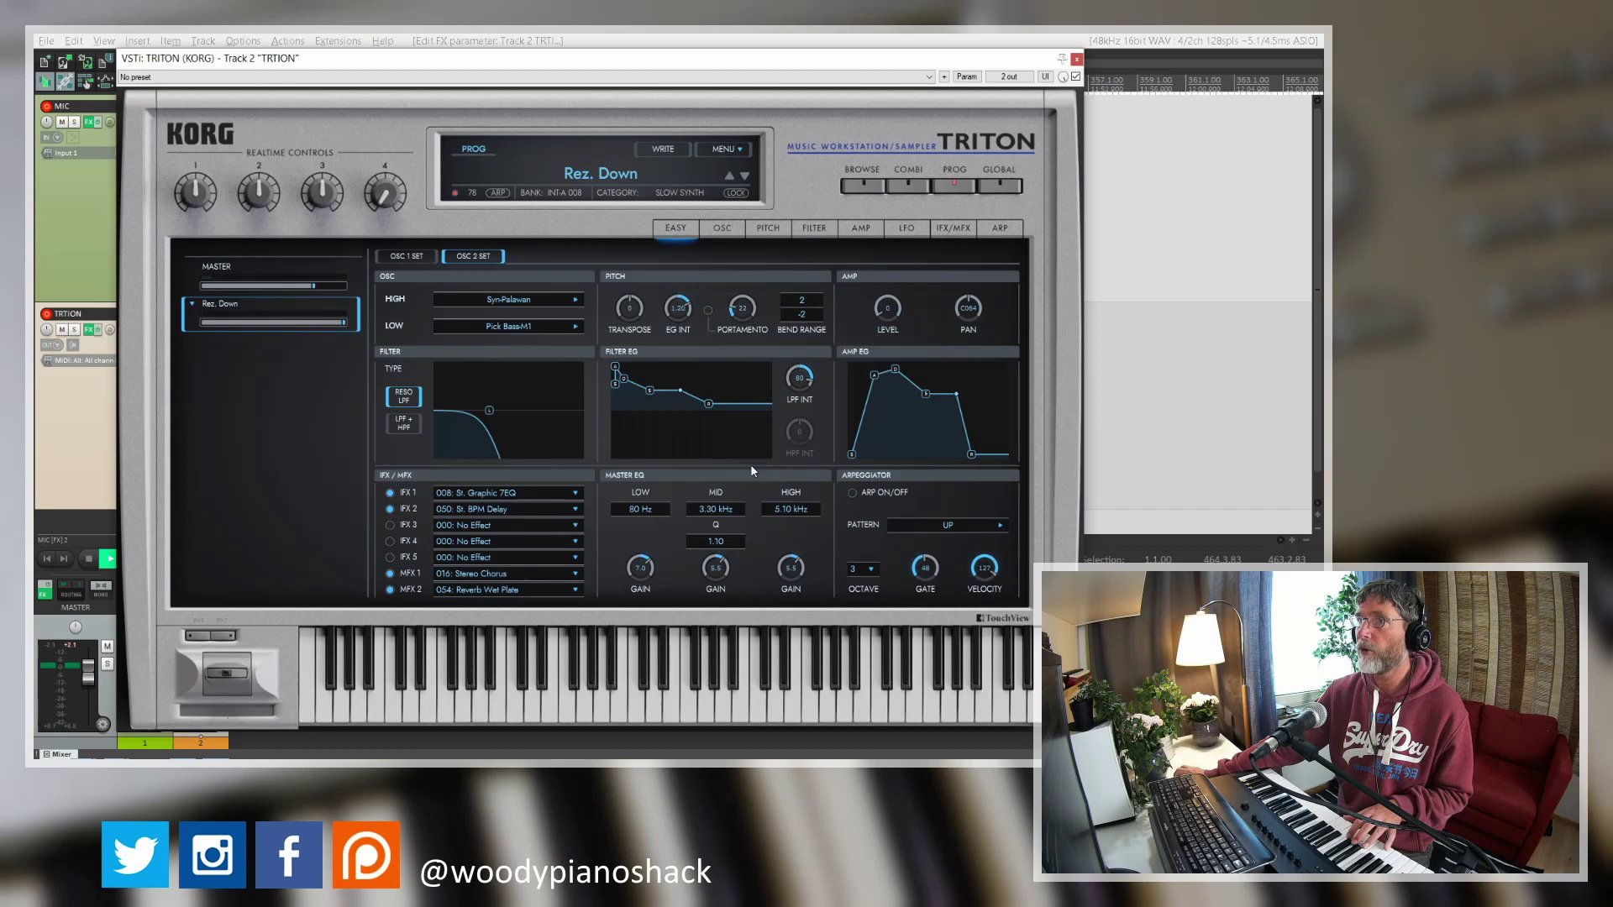
{"action": "left_click", "coordinate": [385, 257]}
{"action": "left_click_drag", "start_coordinate": [885, 321], "coordinate": [880, 285]}
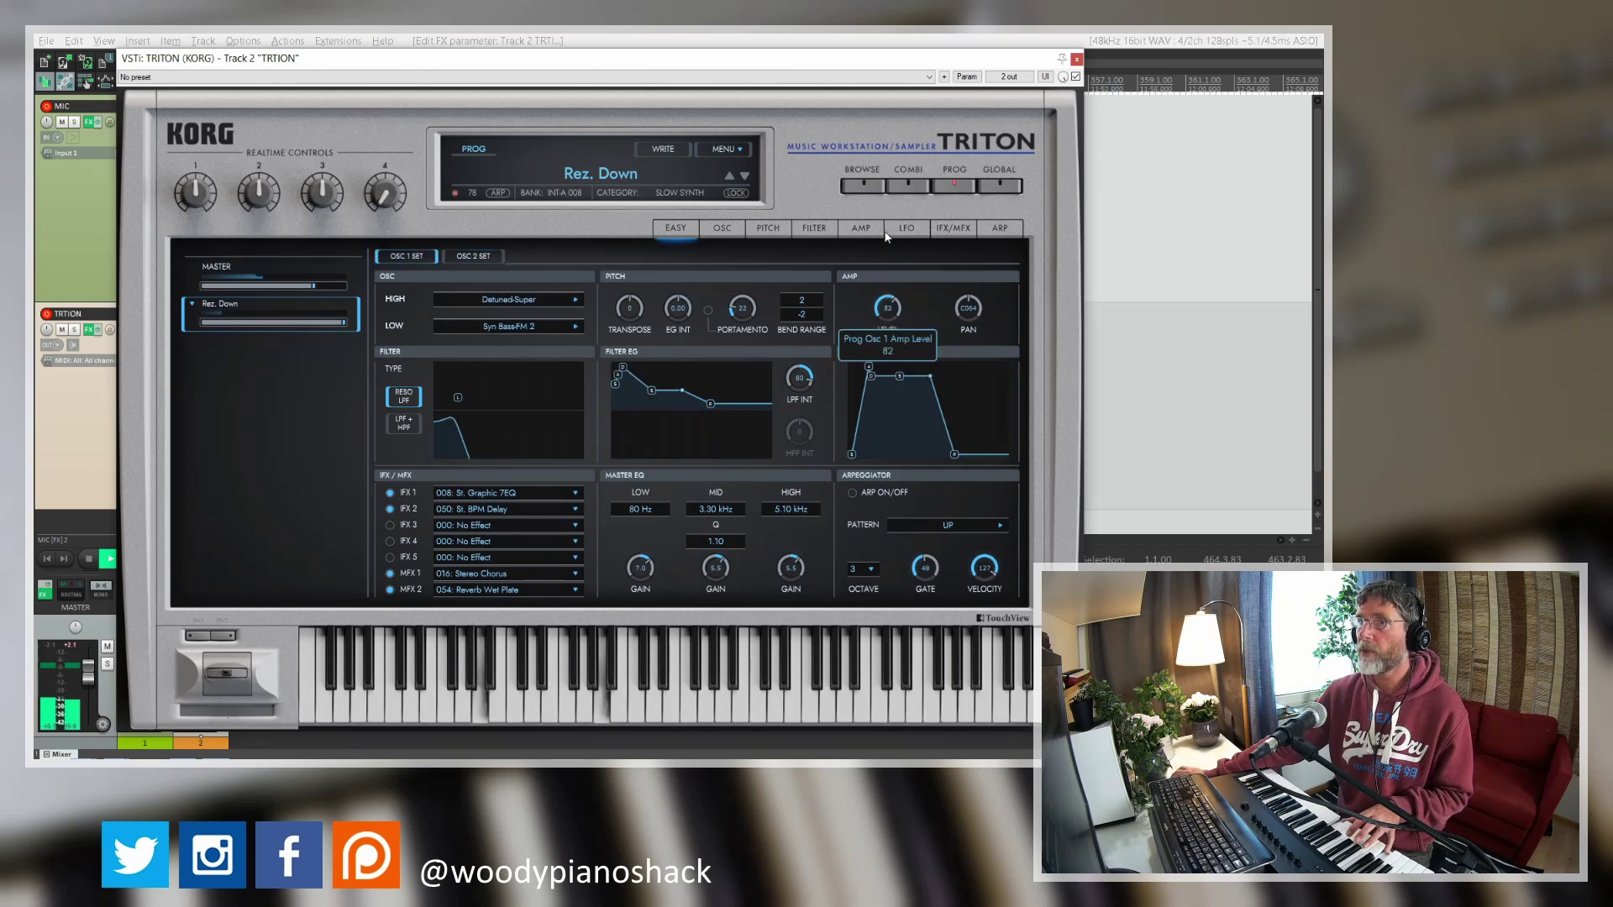
- Raise OSC 2's amp level from silence and shift its low-pass filter cutoff slightly higher
{"action": "left_click", "coordinate": [485, 256]}
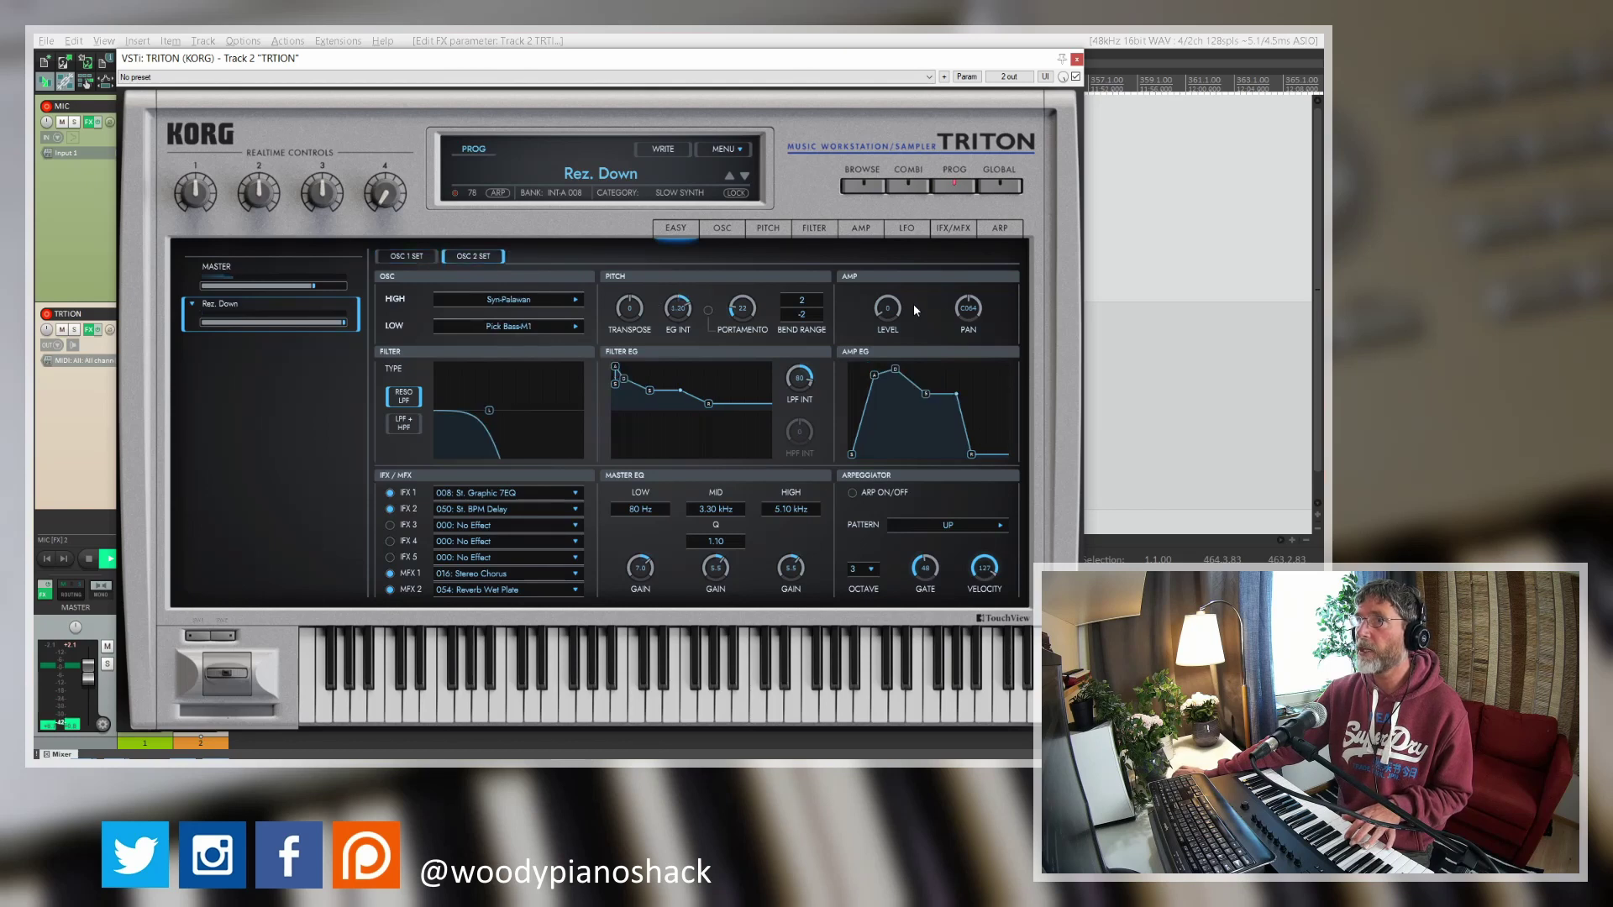
{"action": "left_click_drag", "start_coordinate": [886, 263], "coordinate": [893, 209]}
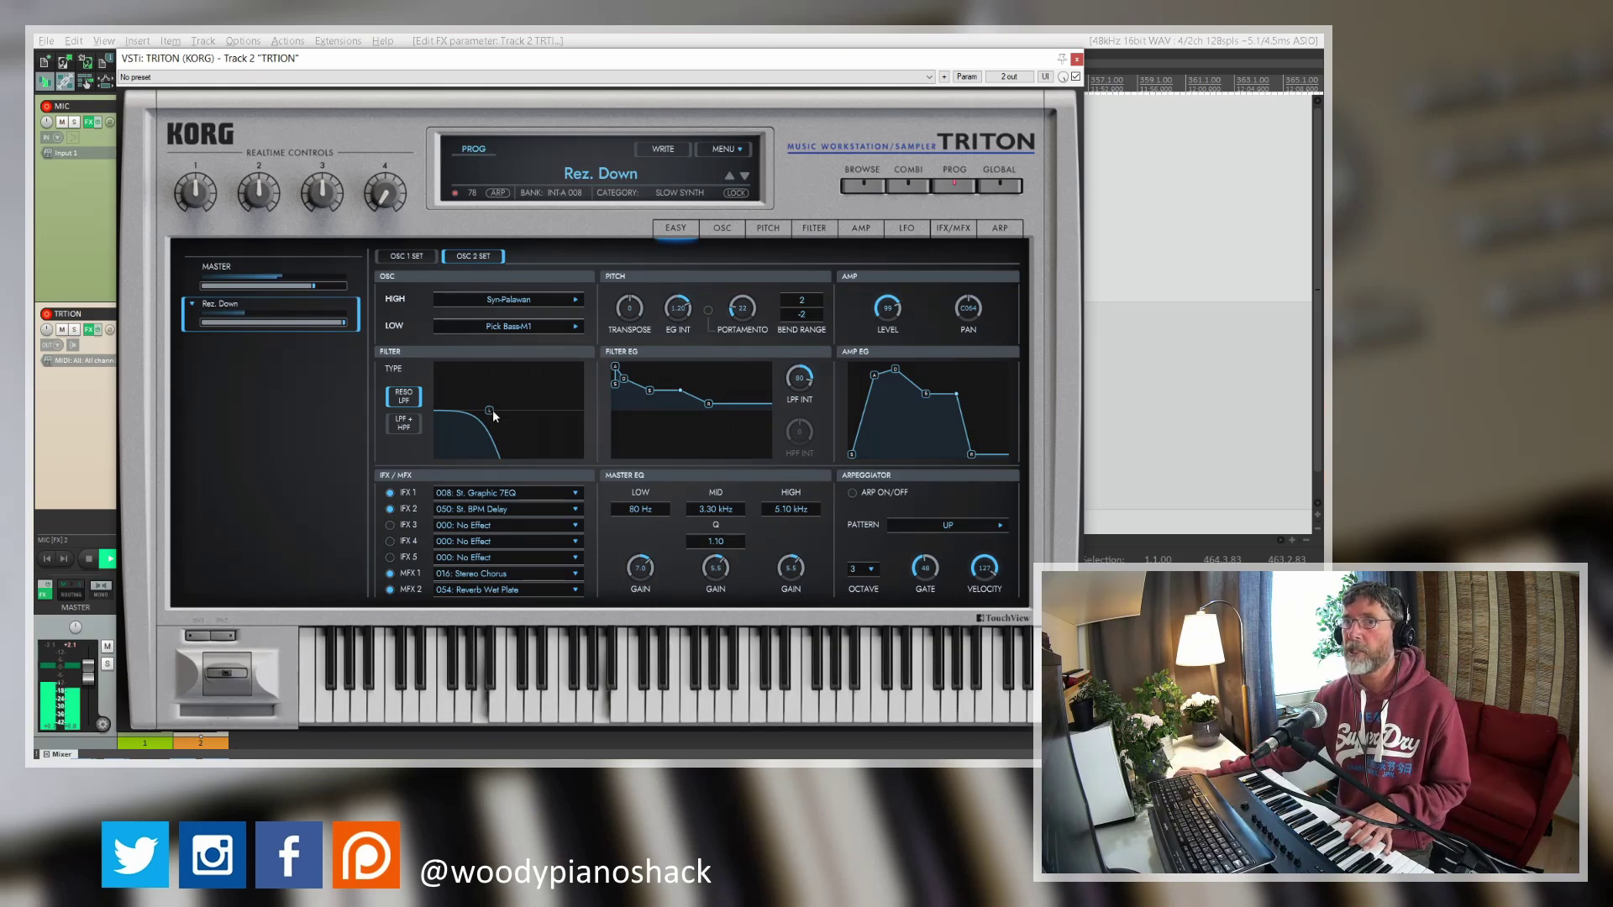
{"action": "mouse_move", "coordinate": [493, 410]}
{"action": "left_mouse_down"}
{"action": "mouse_move", "coordinate": [535, 411]}
{"action": "mouse_move", "coordinate": [420, 410]}
{"action": "mouse_move", "coordinate": [570, 412]}
{"action": "mouse_move", "coordinate": [544, 375]}
{"action": "mouse_move", "coordinate": [504, 425]}
{"action": "left_mouse_up"}
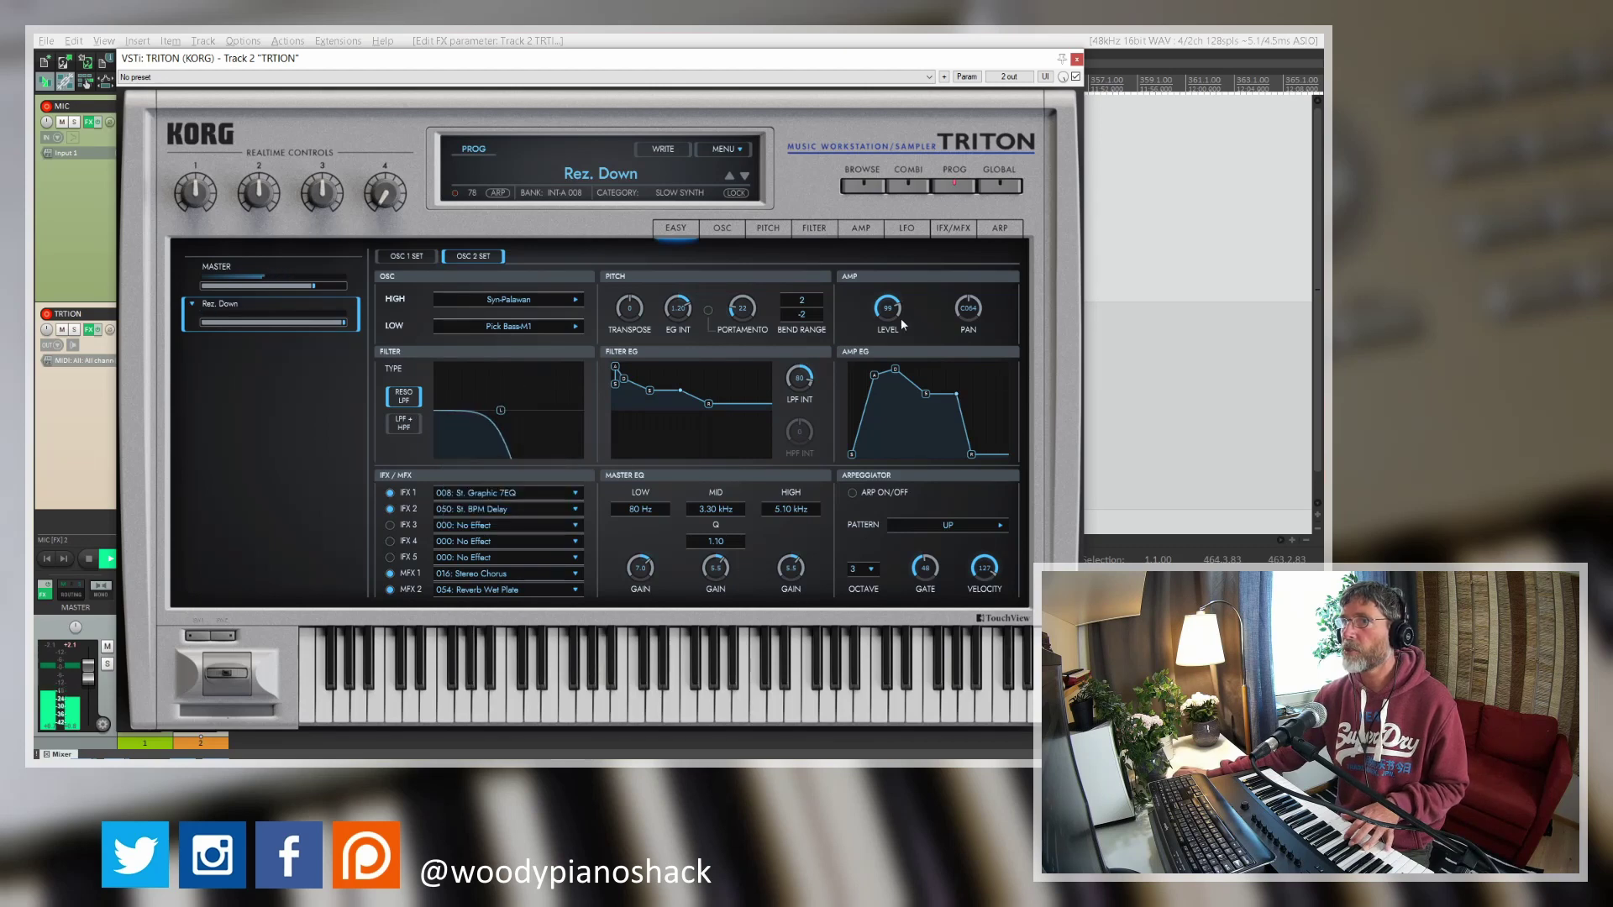
- Bring OSC 1's amp level up from 0, raise its low-pass cutoff and flatten the filter's resonance peak
{"action": "left_click", "coordinate": [417, 260]}
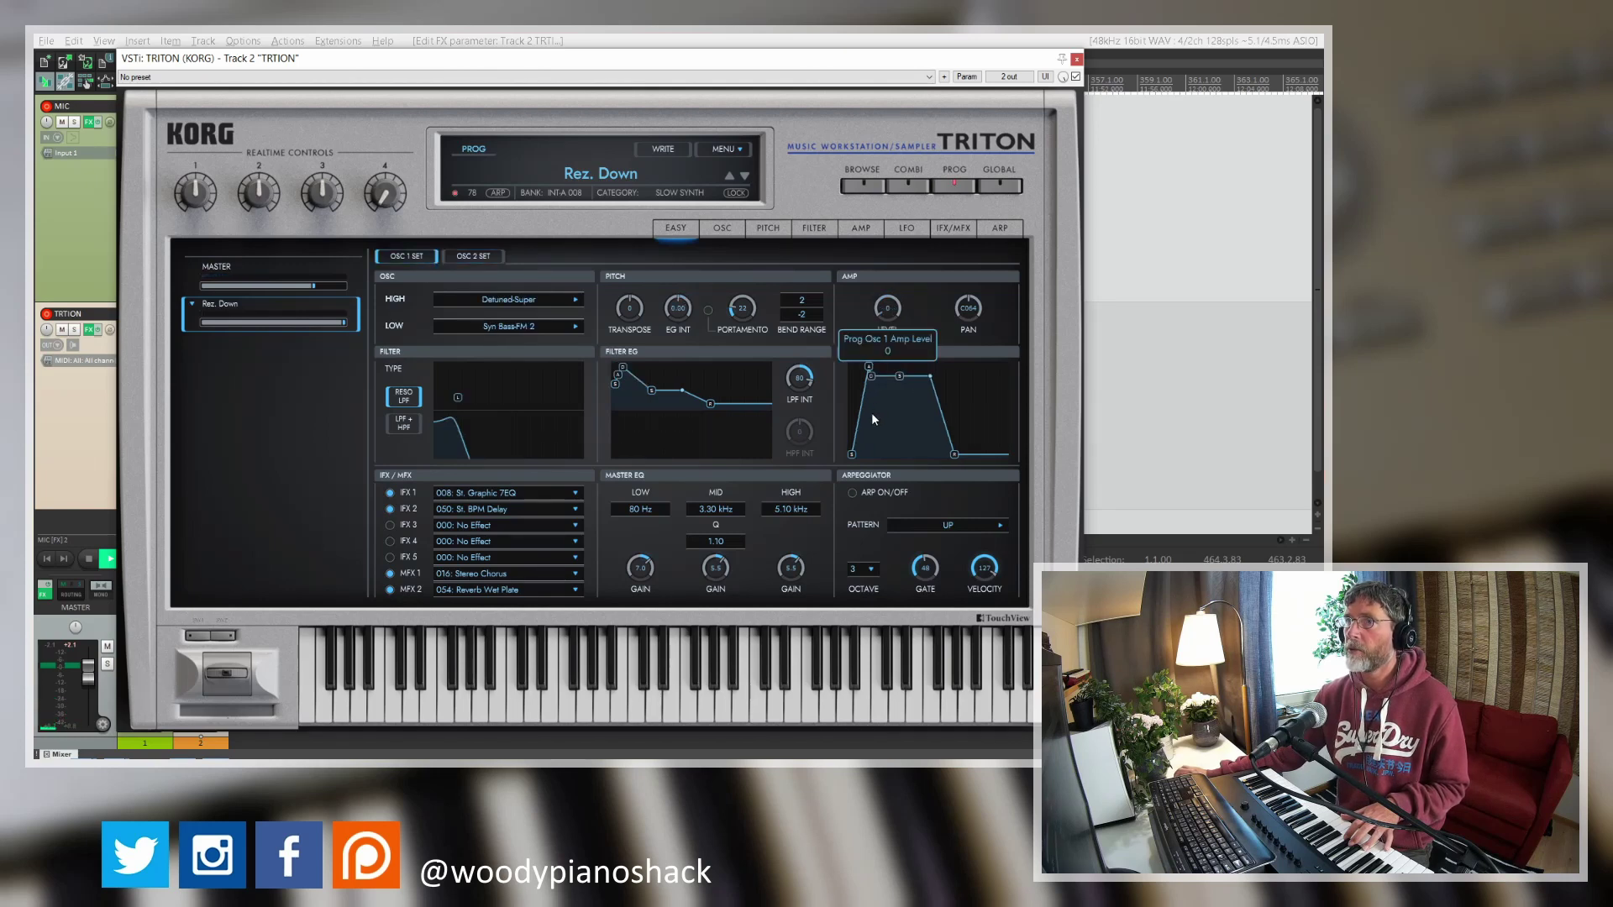
{"action": "left_click_drag", "start_coordinate": [890, 309], "coordinate": [885, 205]}
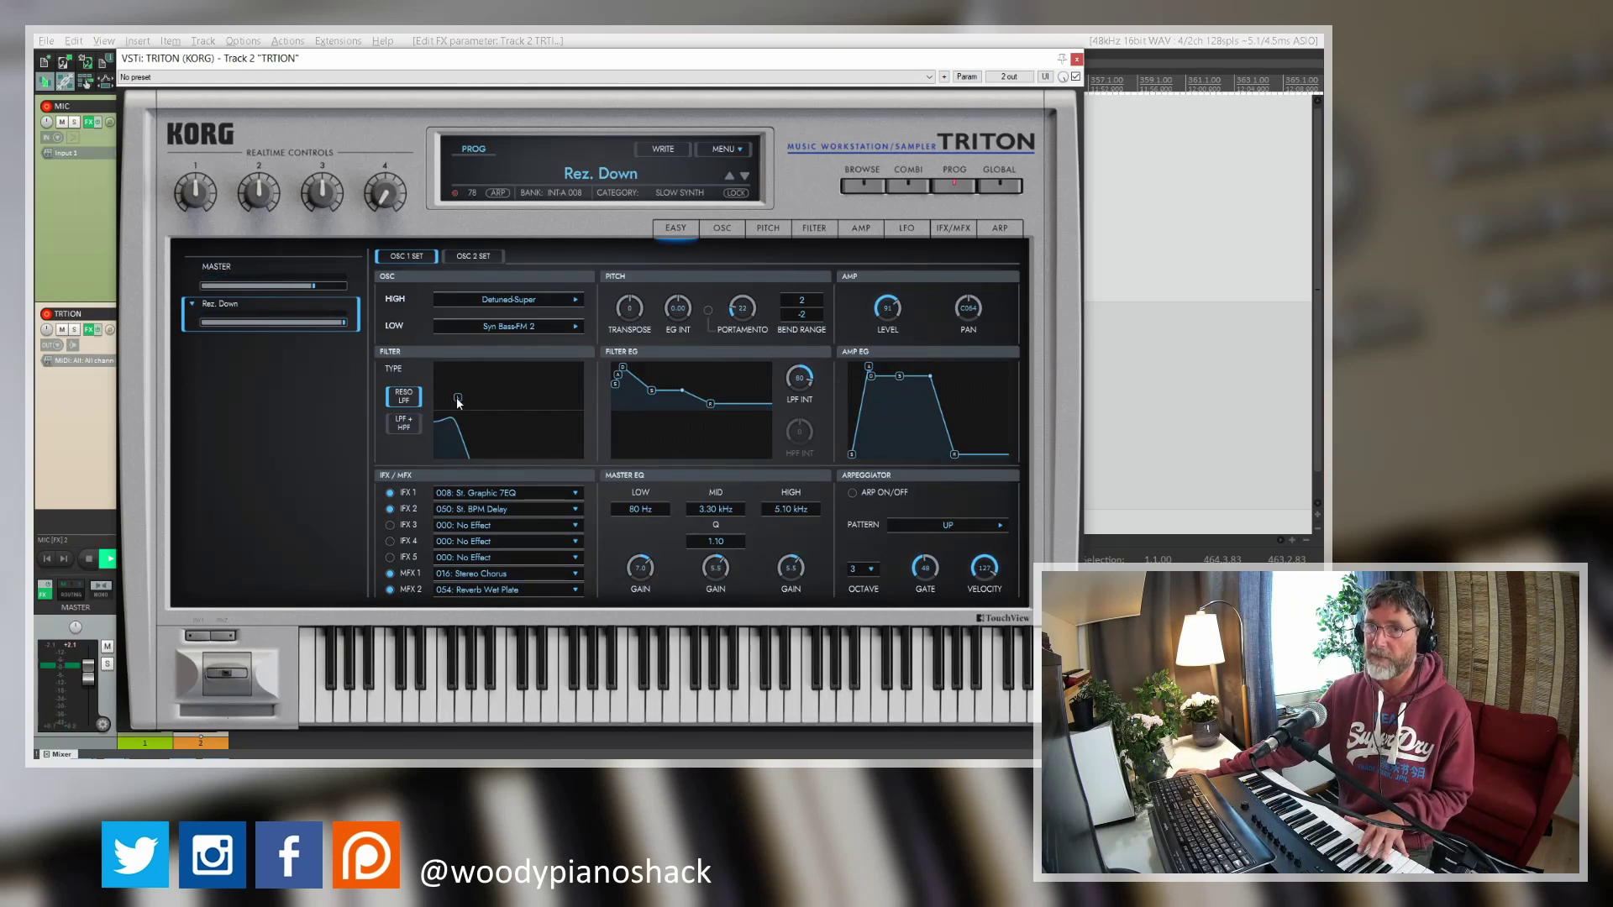
{"action": "left_click_drag", "start_coordinate": [458, 401], "coordinate": [481, 440]}
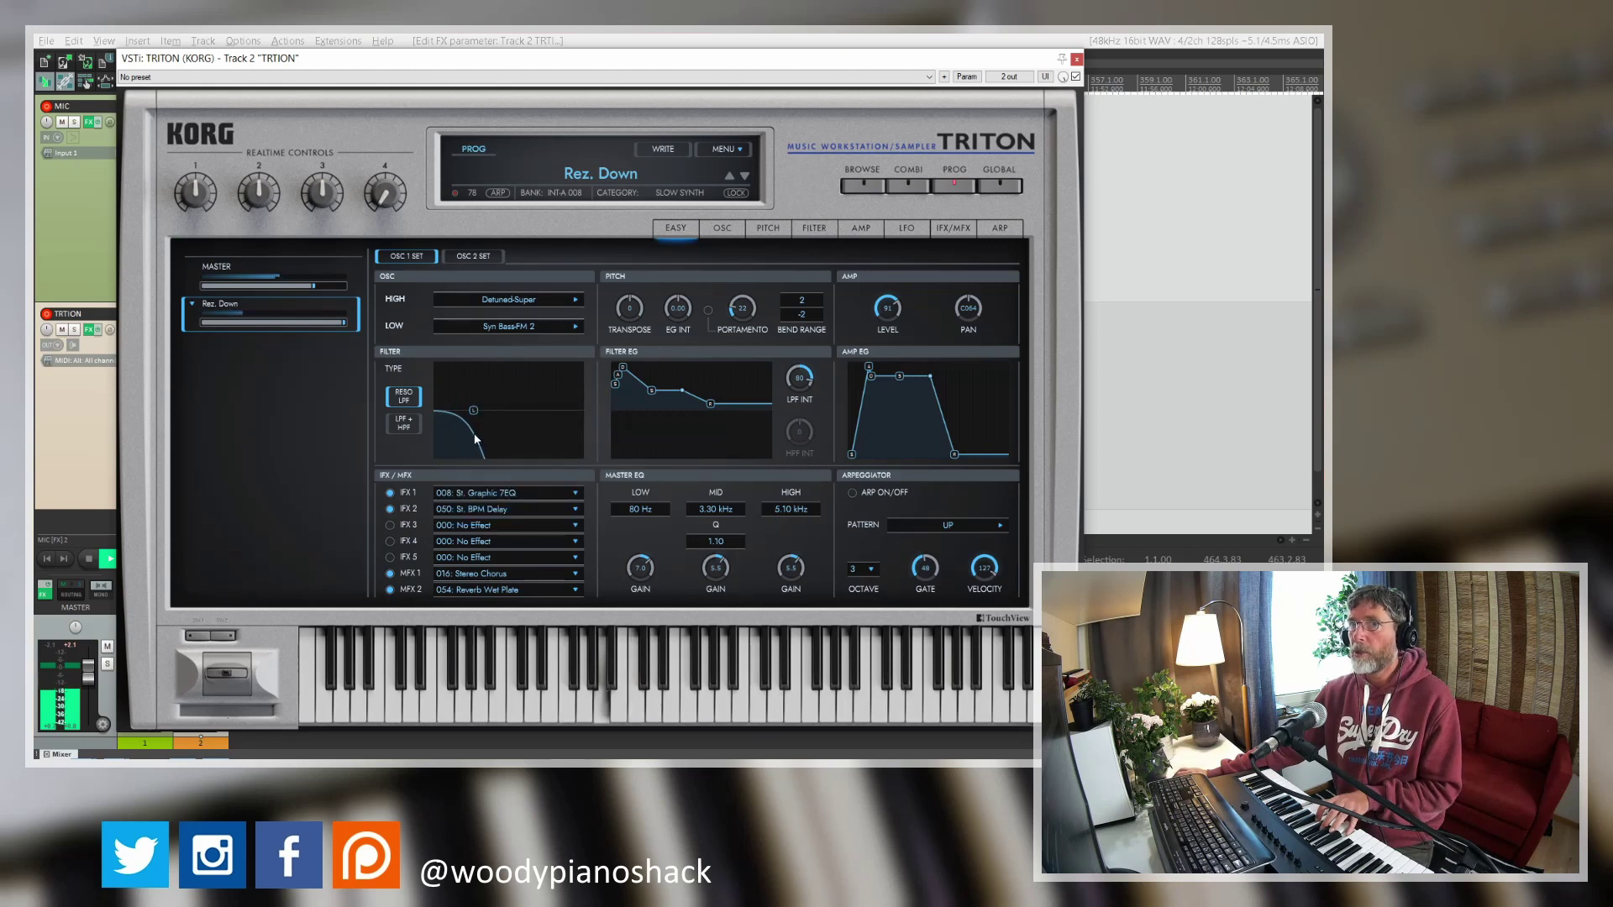
- Try the LPF + HPF filter type on OSC 1, spreading the two cutoffs apart and moving the high-pass cutoff back down
{"action": "left_click", "coordinate": [404, 423]}
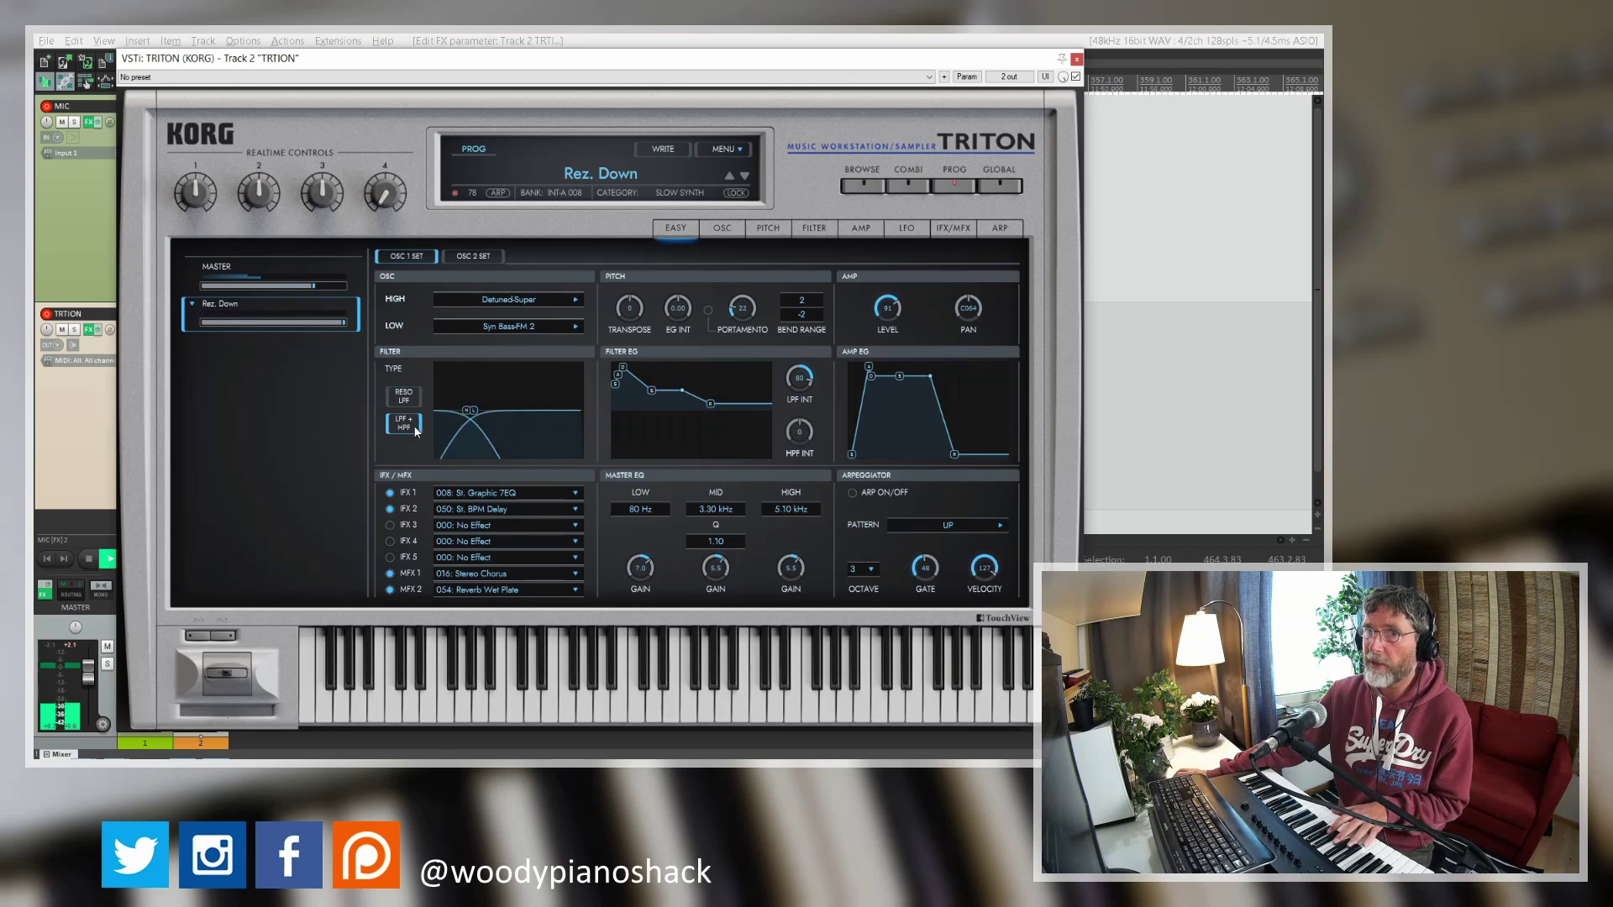
{"action": "left_click_drag", "start_coordinate": [475, 412], "coordinate": [523, 422]}
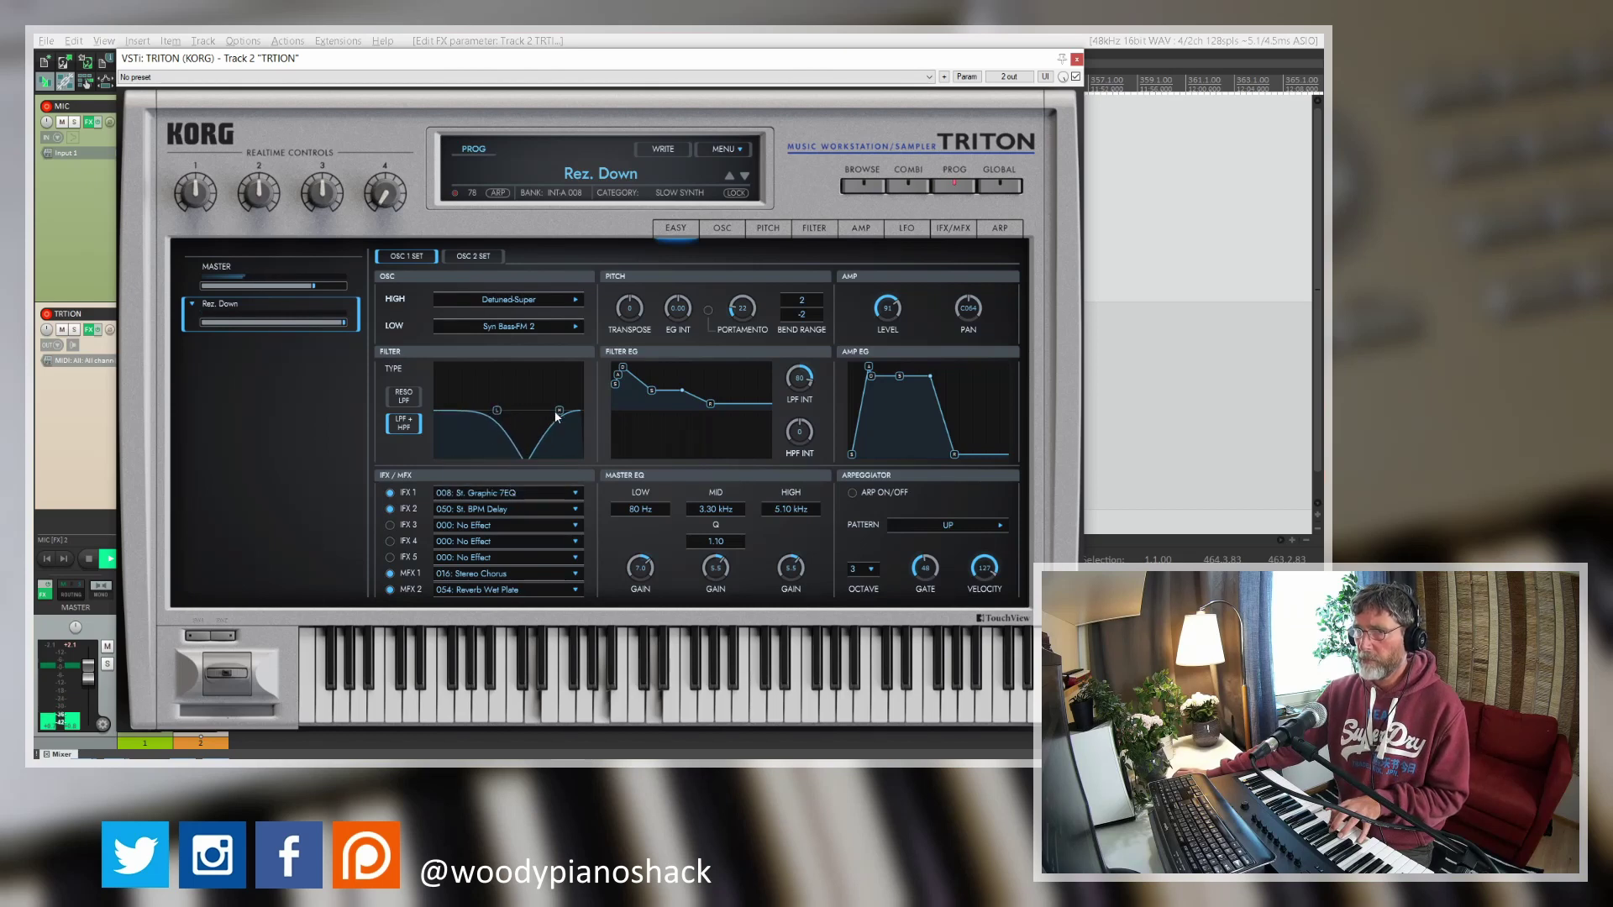
{"action": "left_click_drag", "start_coordinate": [556, 416], "coordinate": [527, 419]}
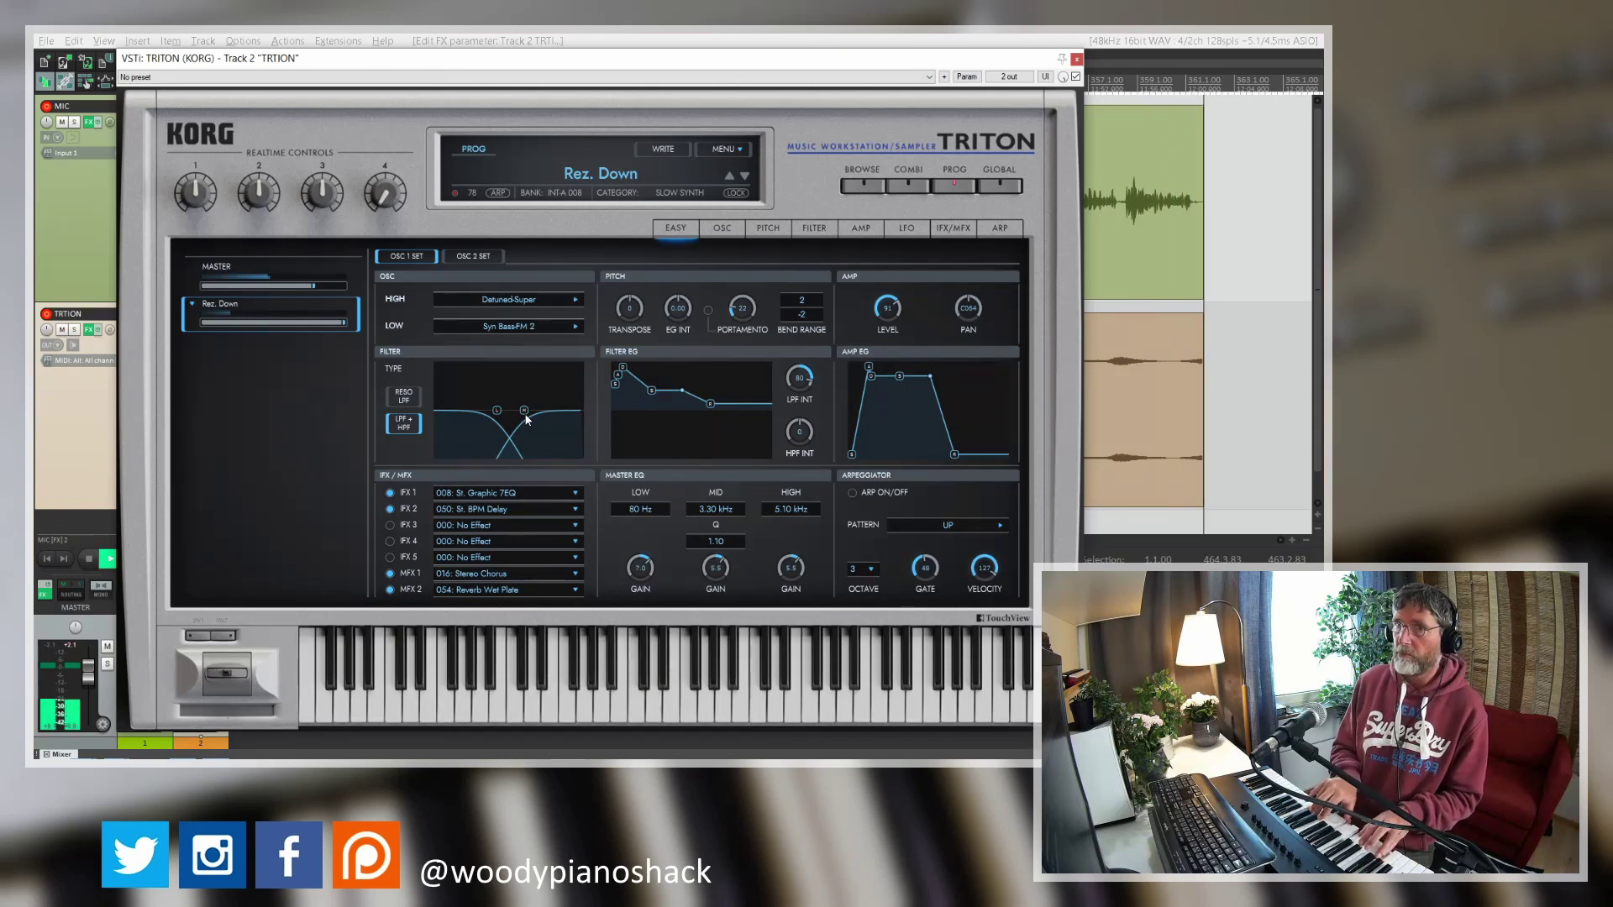
- Return OSC 1's filter to the resonant low-pass type and raise its cutoff
{"action": "left_click", "coordinate": [400, 403]}
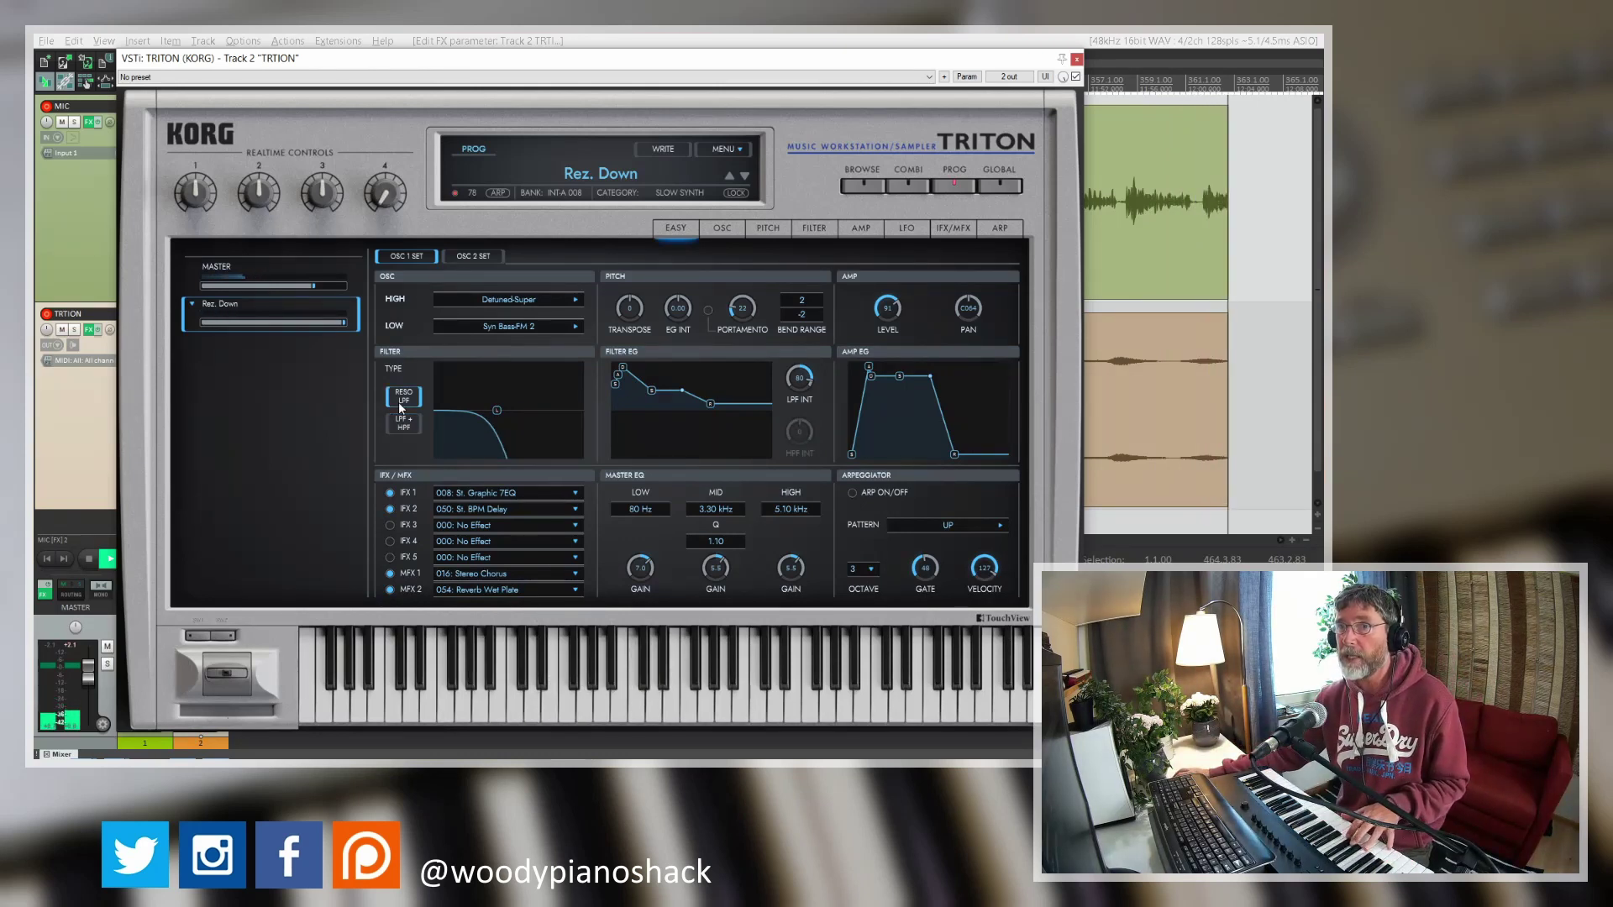
{"action": "left_click_drag", "start_coordinate": [497, 410], "coordinate": [517, 411]}
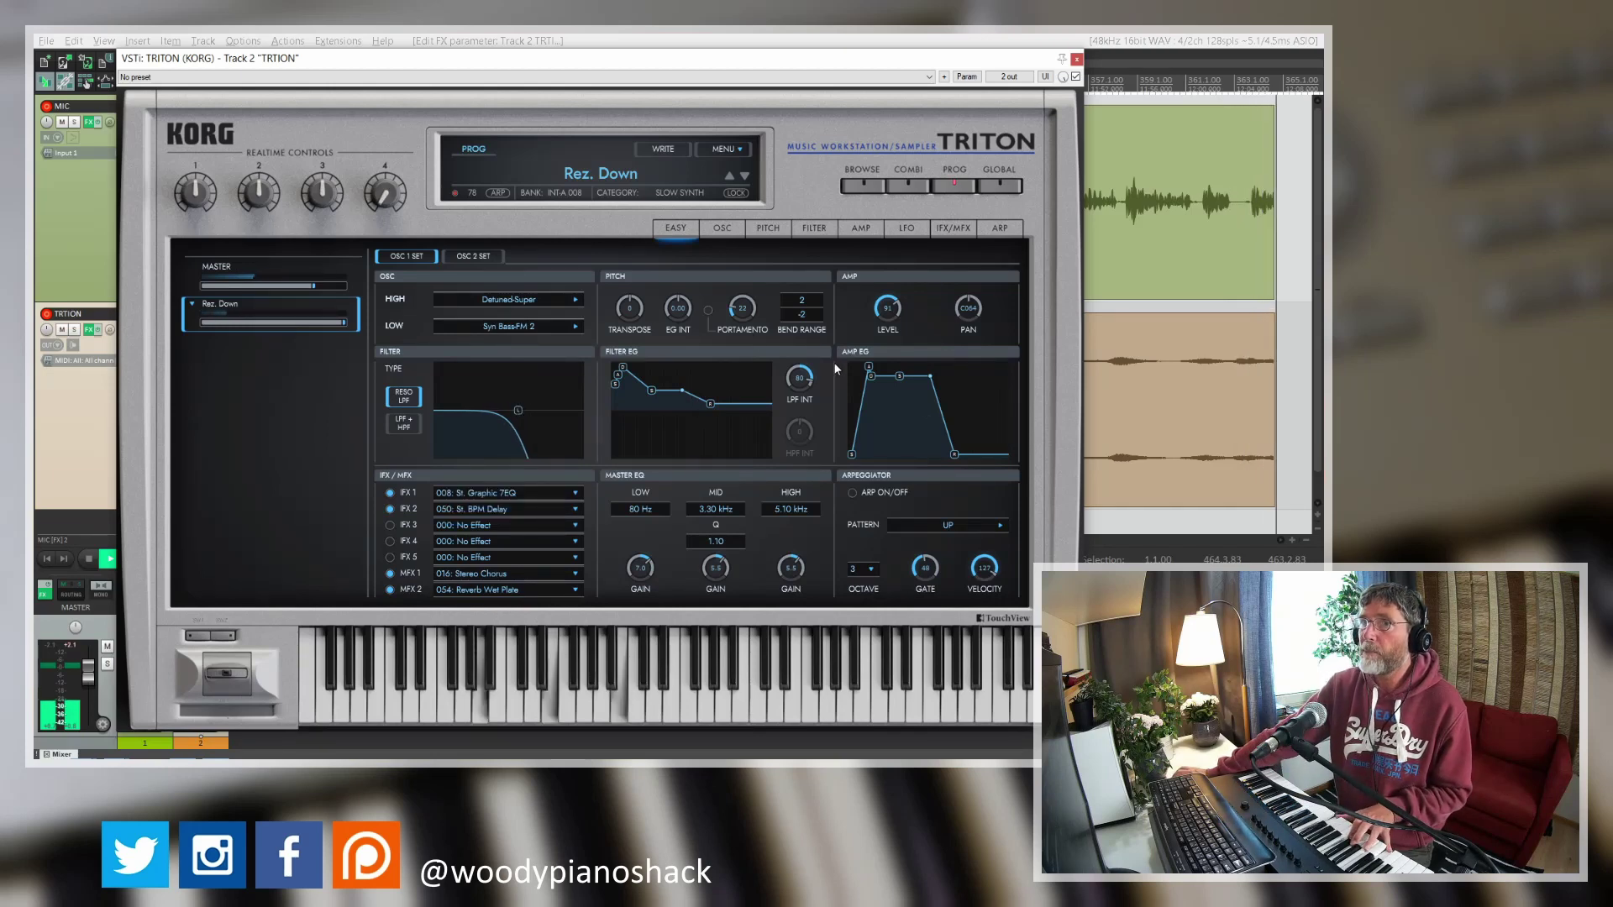
- Display OSC 2's settings, then step forward through the next programs to audition <Techno Vox Box> and Fresh Breath
{"action": "left_click", "coordinate": [463, 254]}
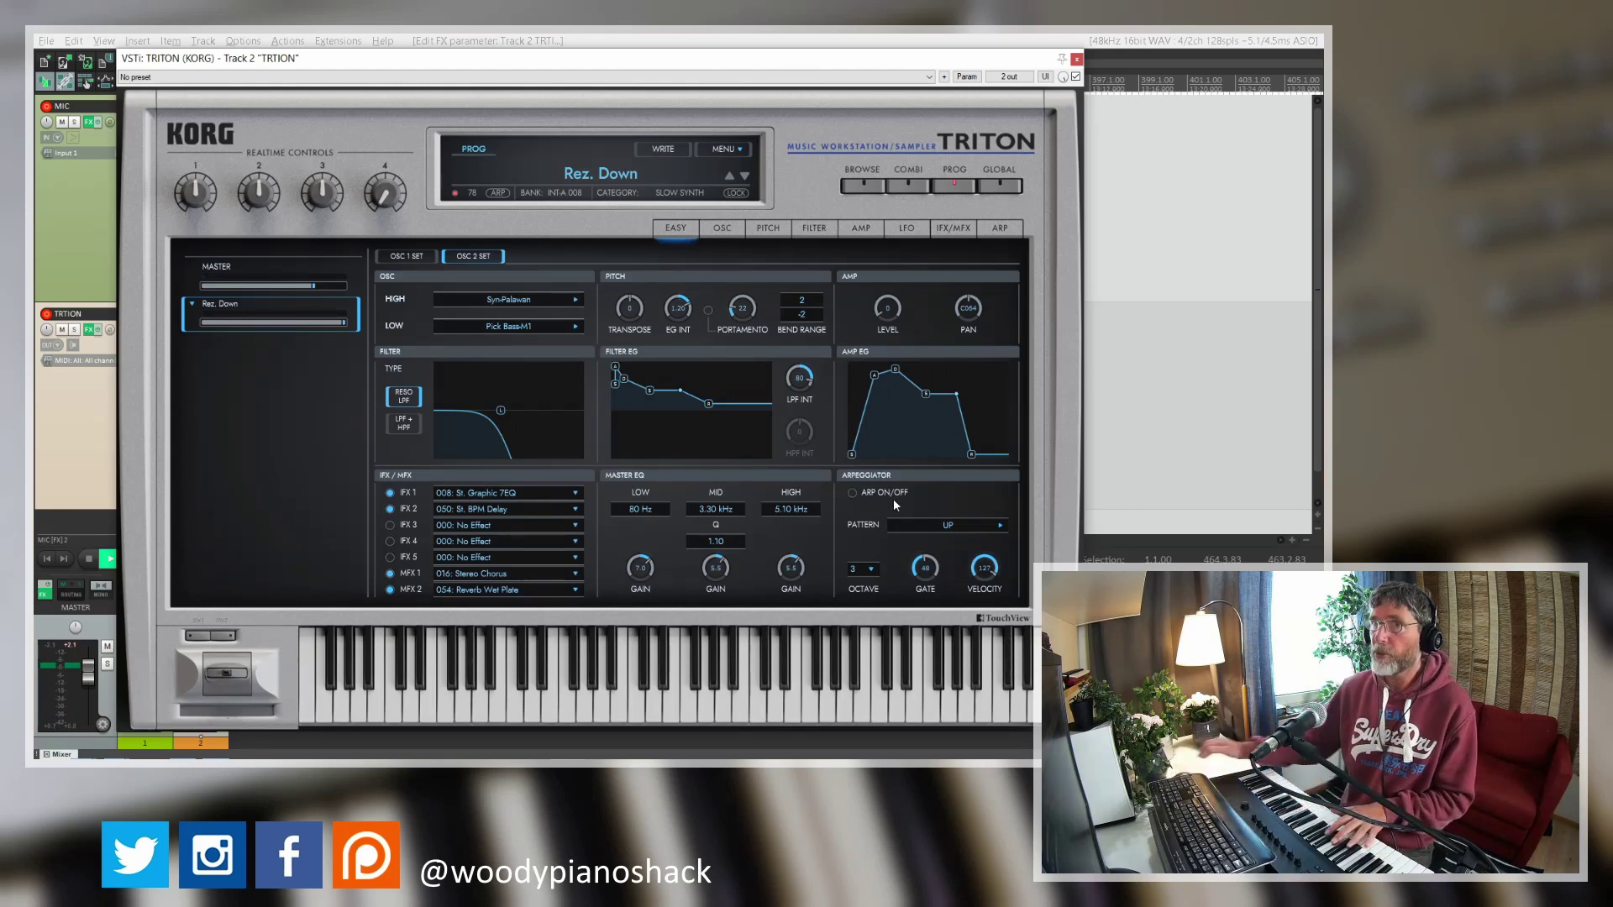
{"action": "left_click", "coordinate": [744, 176]}
{"action": "left_click", "coordinate": [745, 176]}
{"action": "left_click", "coordinate": [744, 175]}
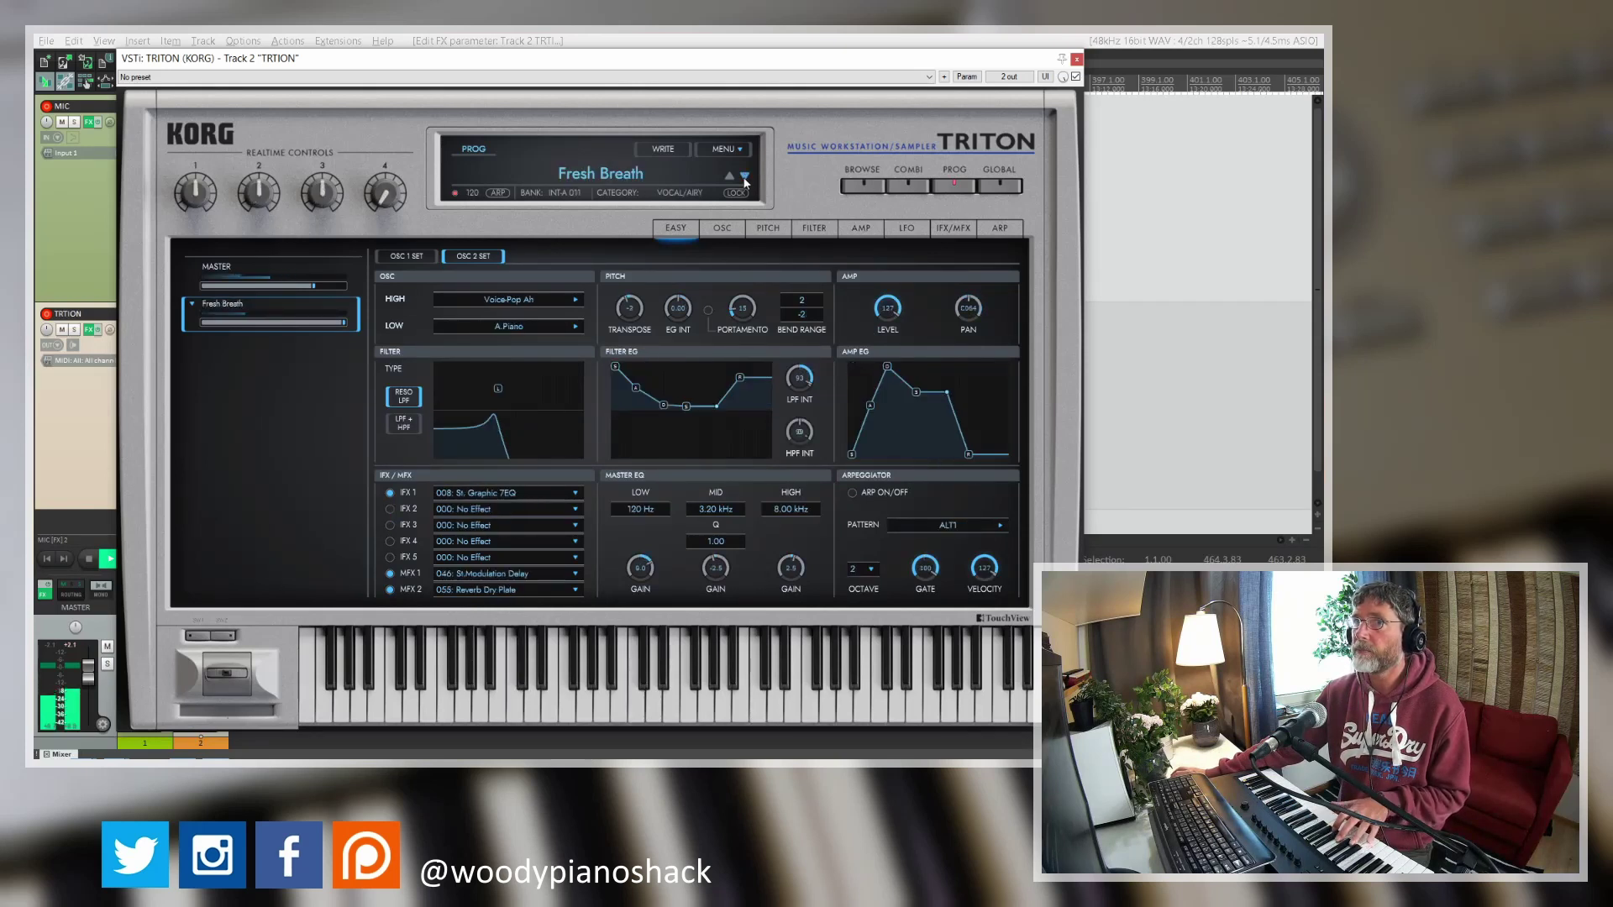
{"action": "left_click", "coordinate": [744, 176]}
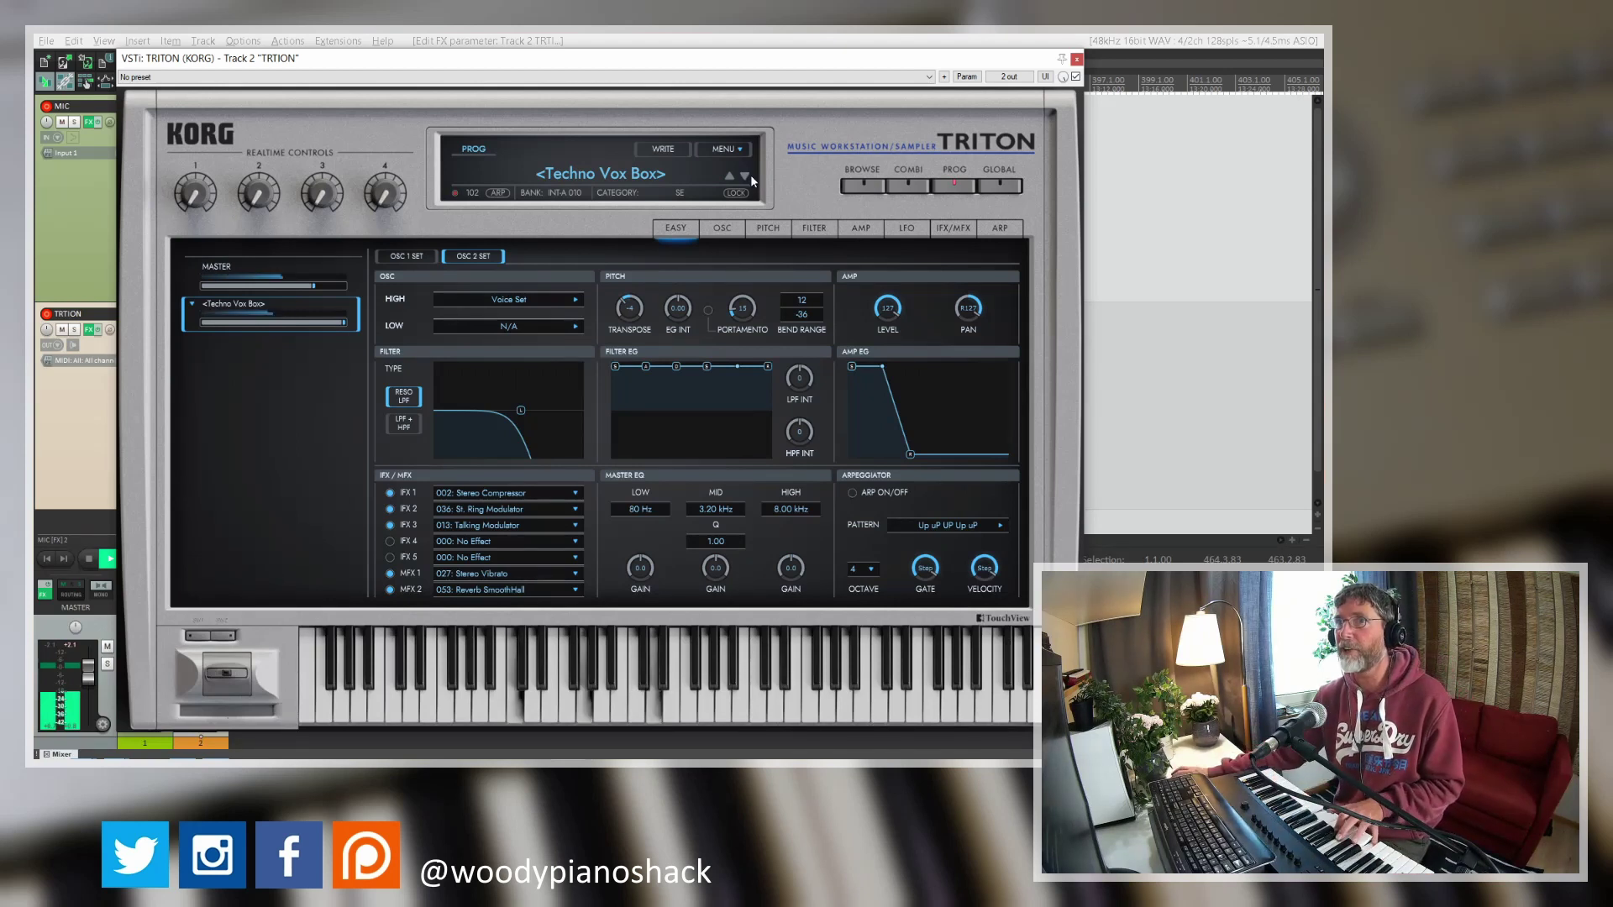
{"action": "left_click", "coordinate": [745, 176]}
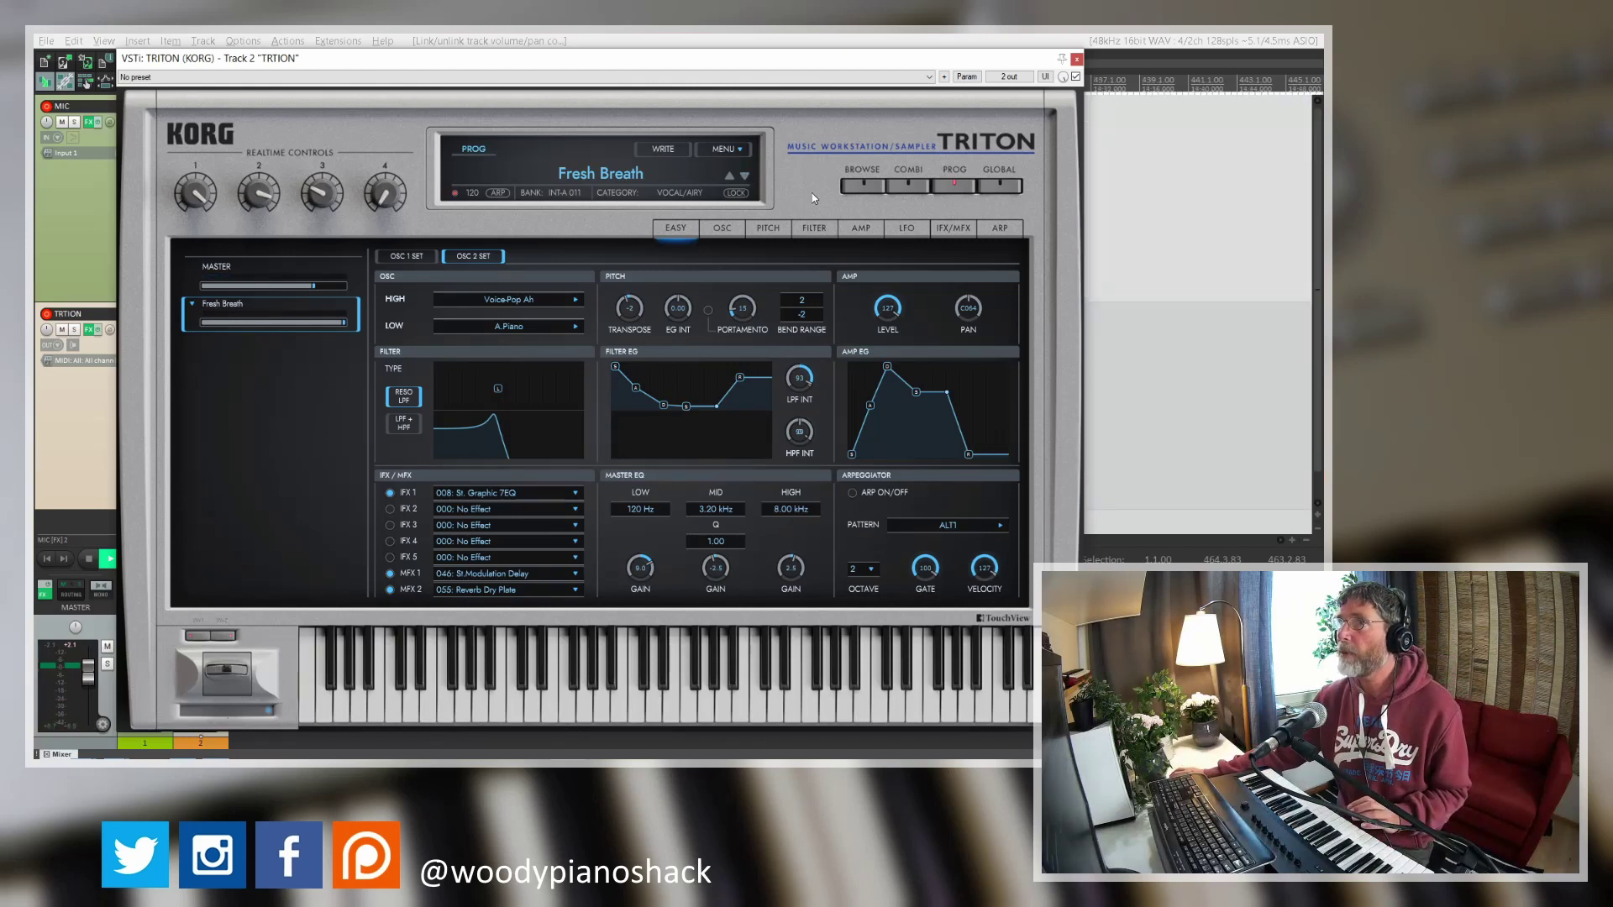
- Browse the programs by the Organ category instead of Slow Synth and load BX3 Velo Switch
{"action": "left_click", "coordinate": [847, 190]}
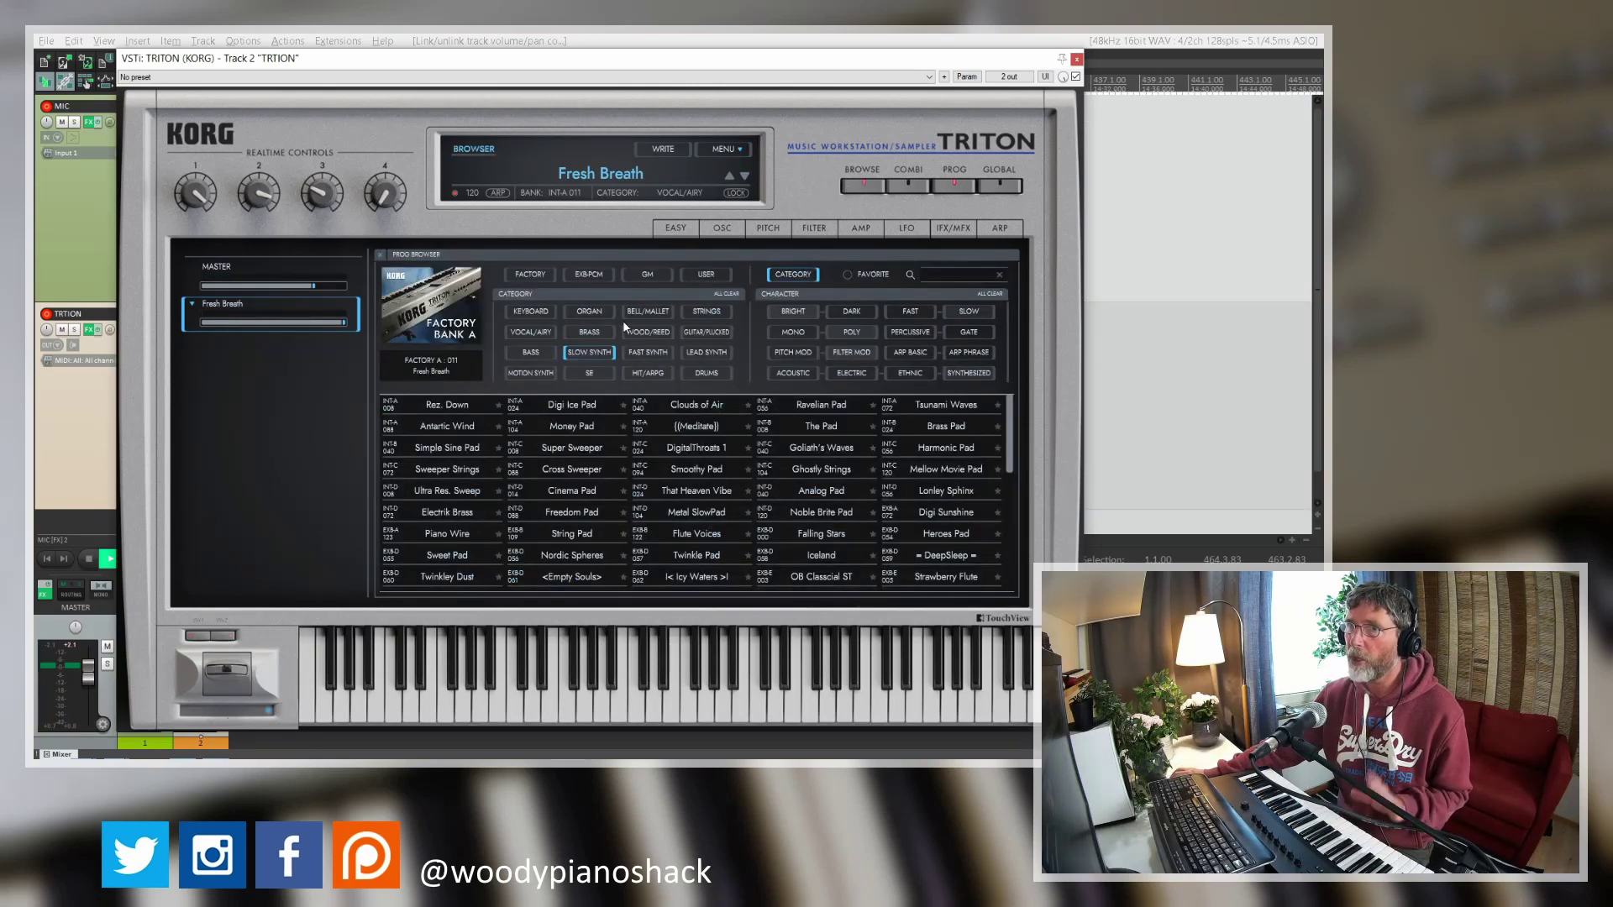
{"action": "left_click", "coordinate": [597, 313]}
{"action": "left_click", "coordinate": [468, 412]}
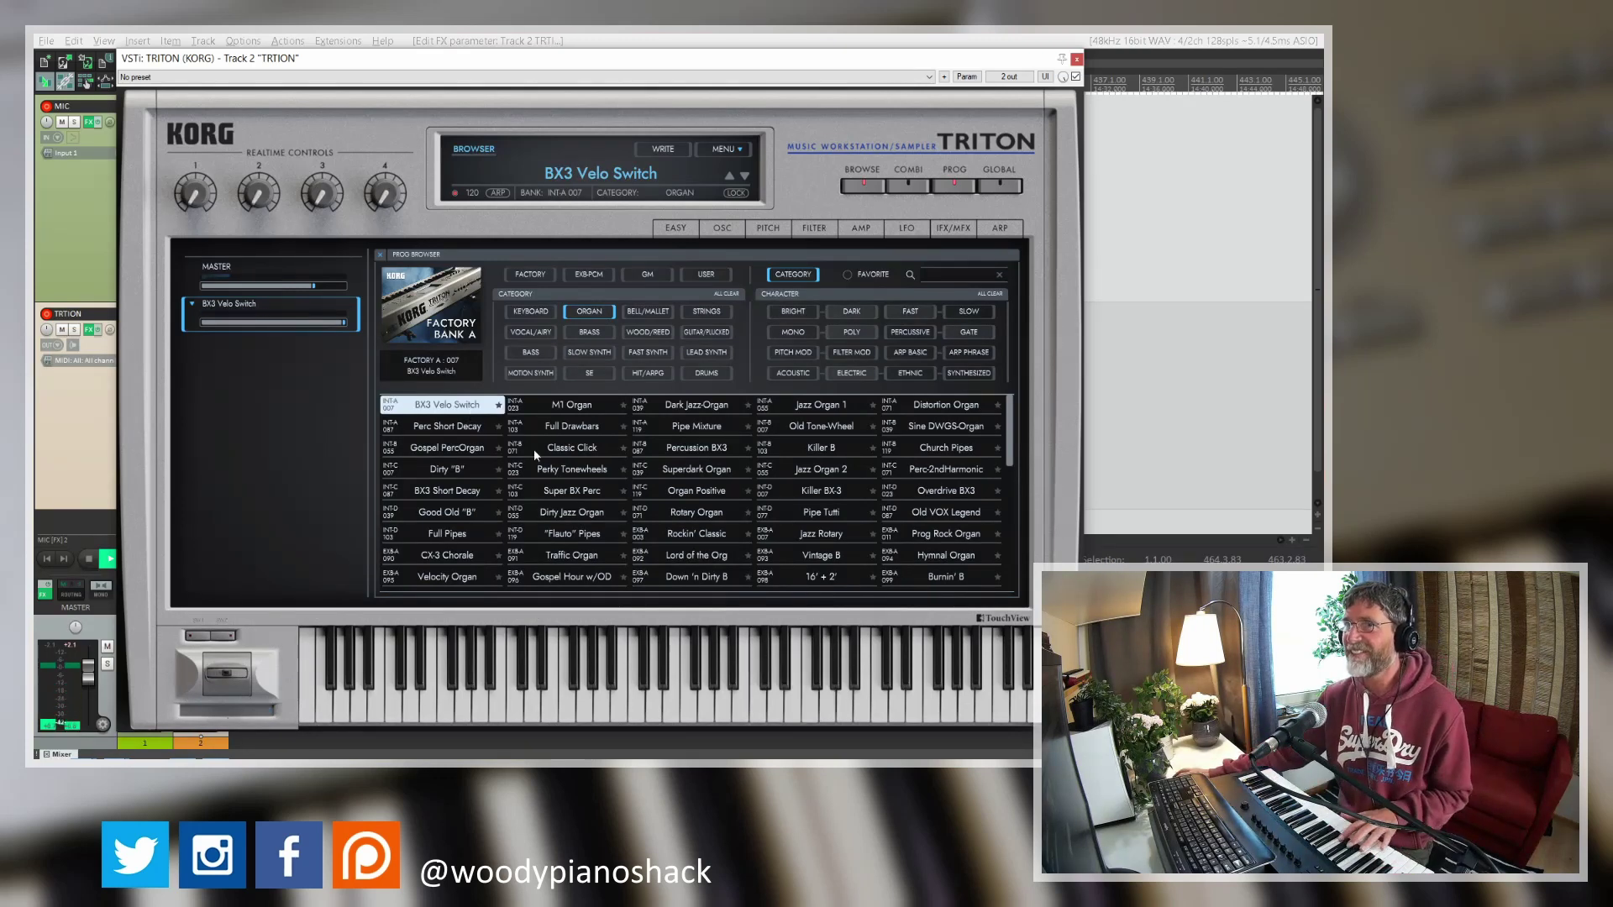
- Switch the program category to Keyboard and audition electric pianos, trying Warm E.Grand and loading Pro-Dyno EP
{"action": "left_click", "coordinate": [546, 311]}
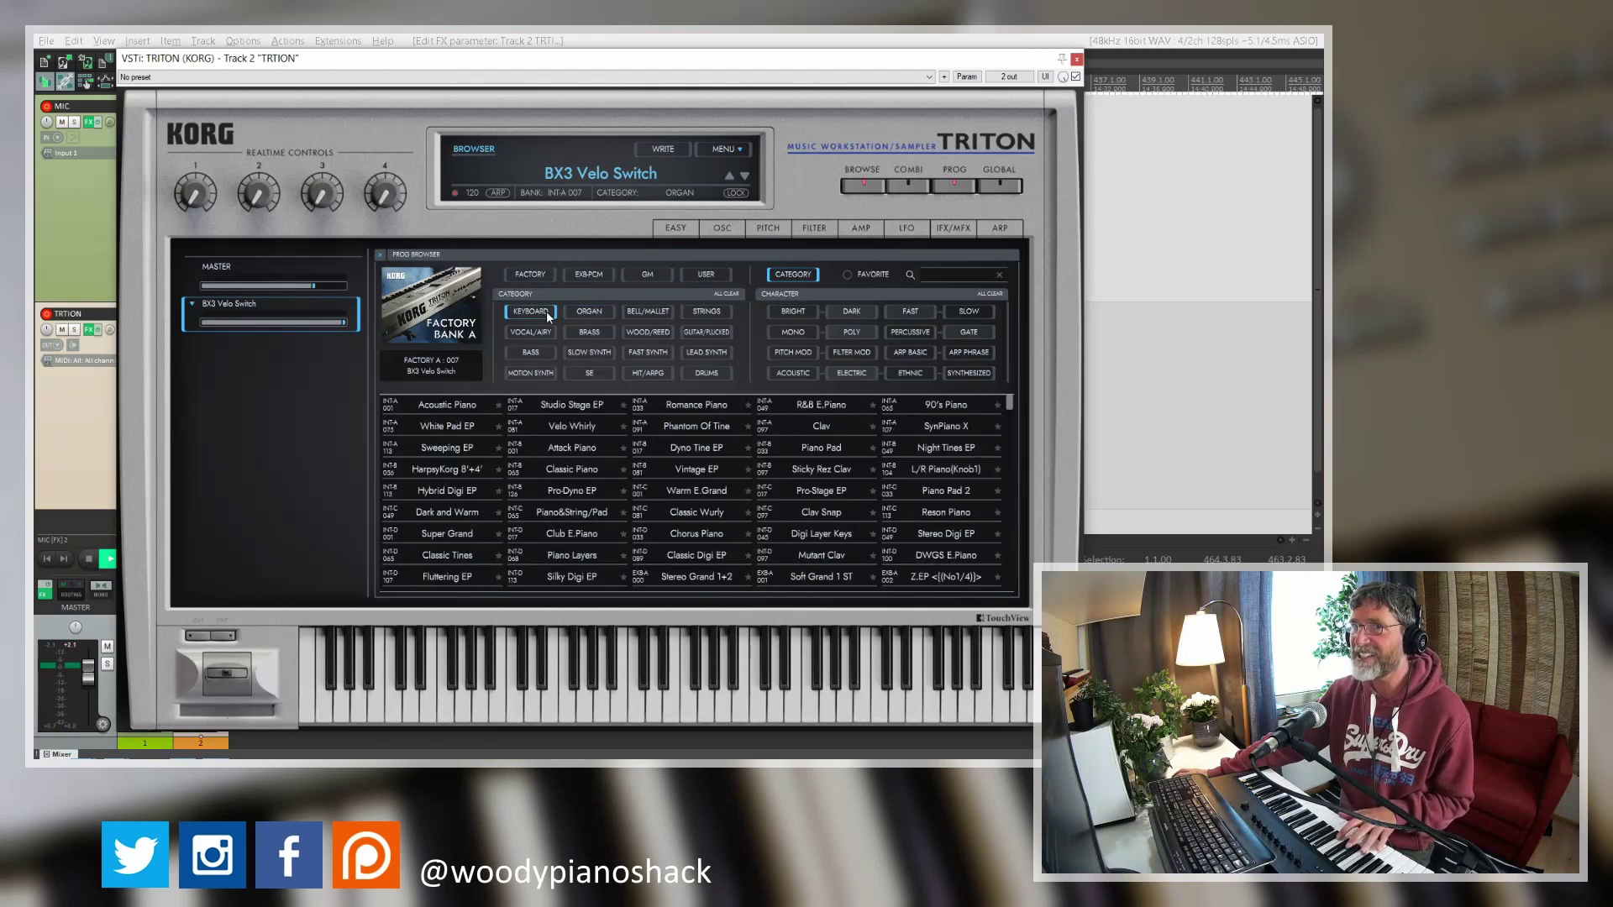
{"action": "left_click", "coordinate": [657, 491]}
{"action": "left_click", "coordinate": [582, 496]}
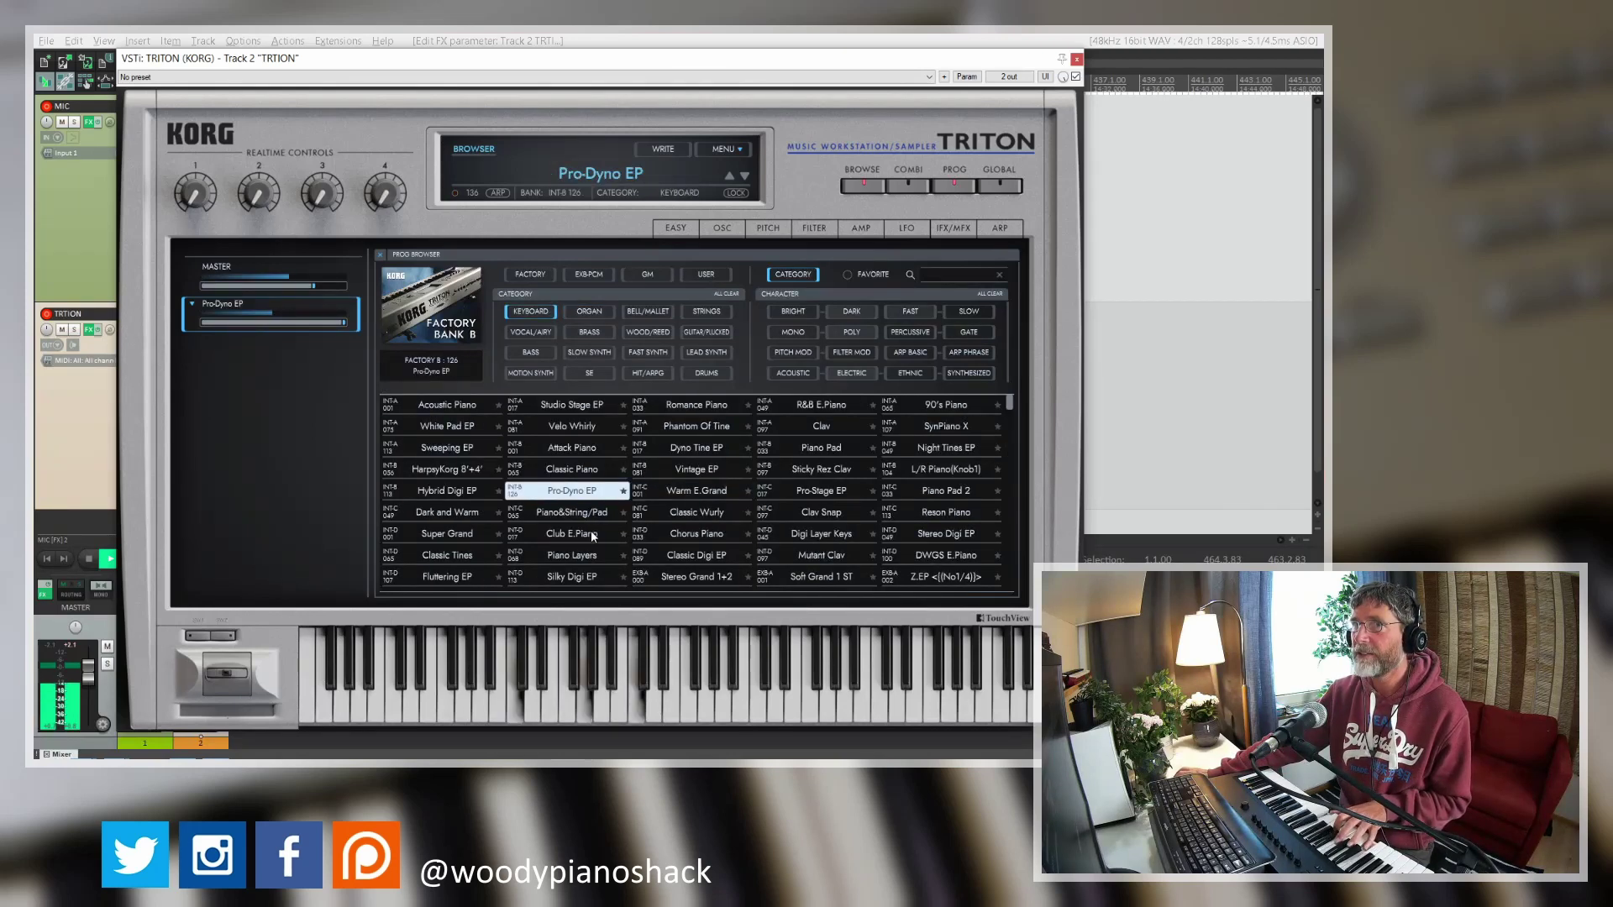